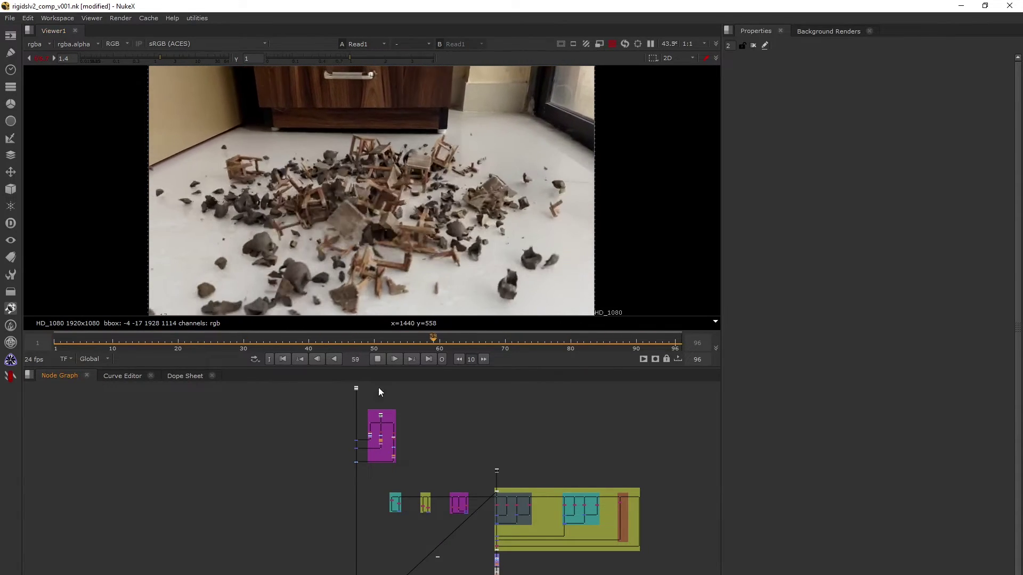
Stop the comp and view Read15's raw CG debris render alone, played through to frame 42
click(377, 359)
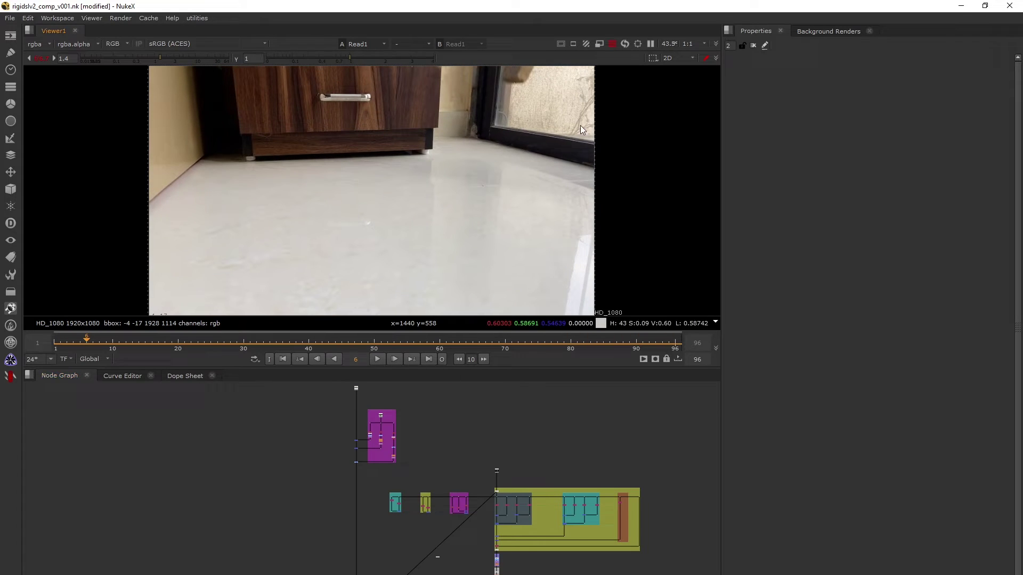
click(407, 345)
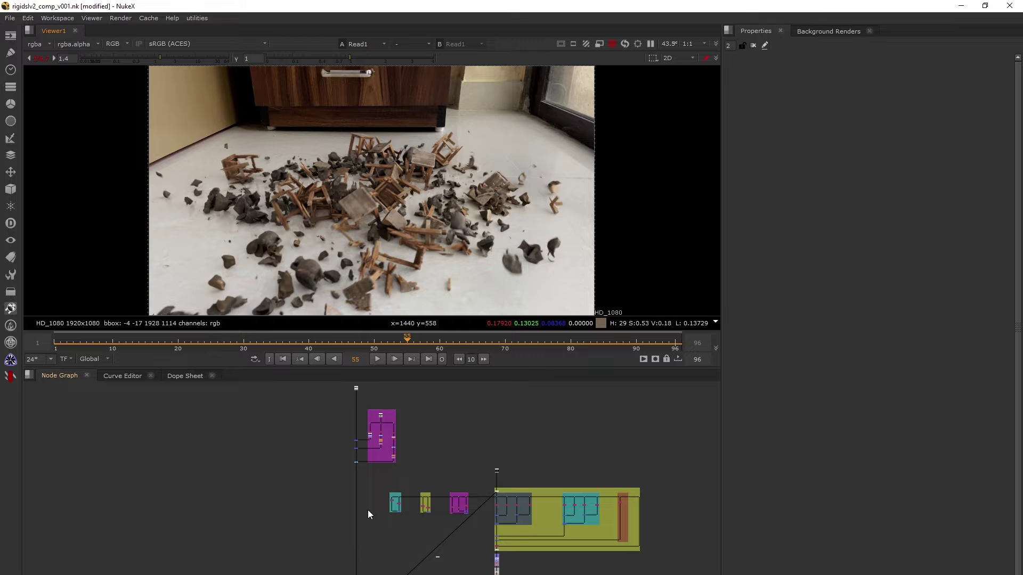
scroll(503, 480, up, 10)
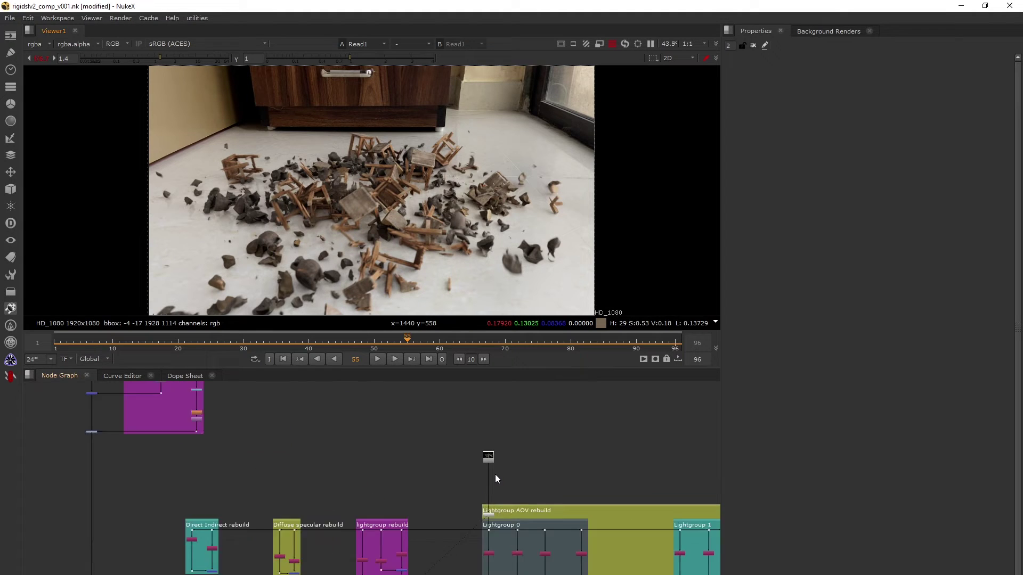
key(1)
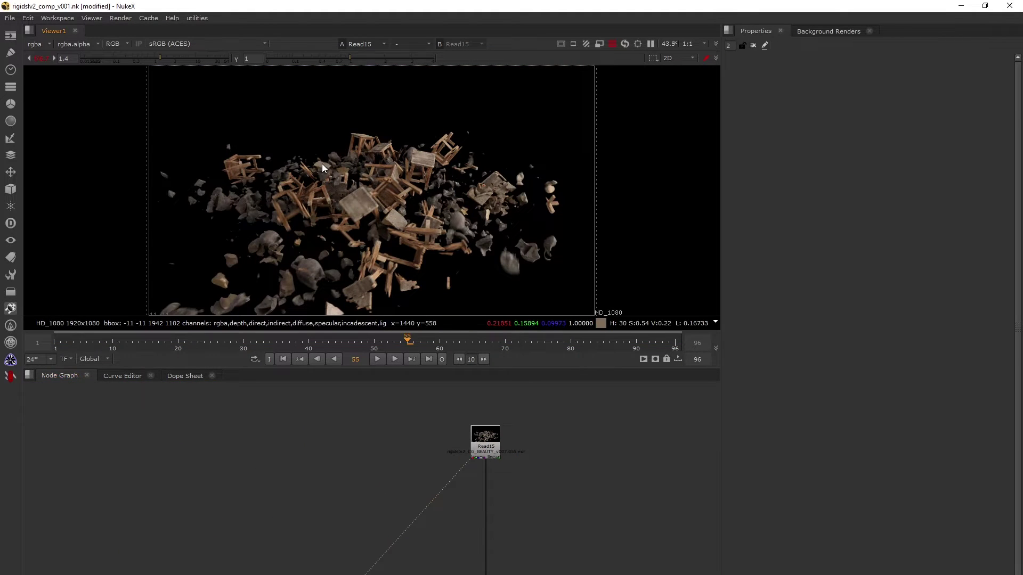
key(l)
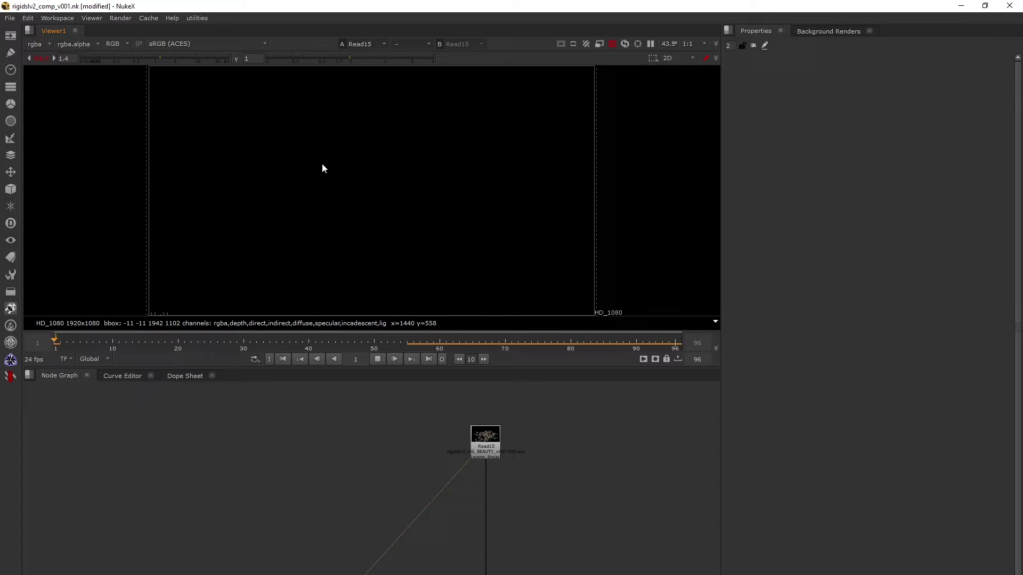
key(k)
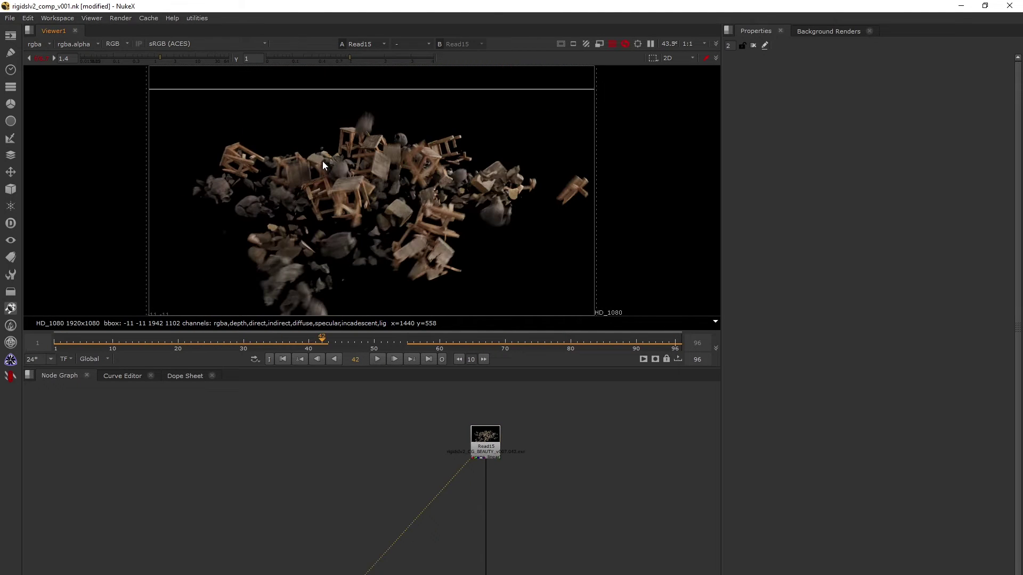
click(49, 42)
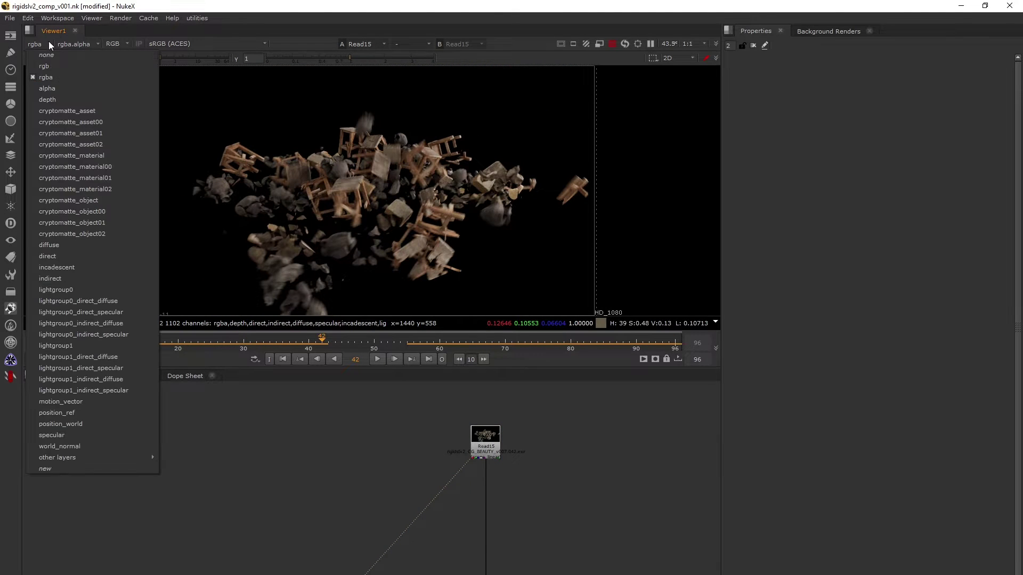
Inspect the lightgroup0 pass full-window, stepping through its sub-layers with viewer gain raised to 64
click(66, 290)
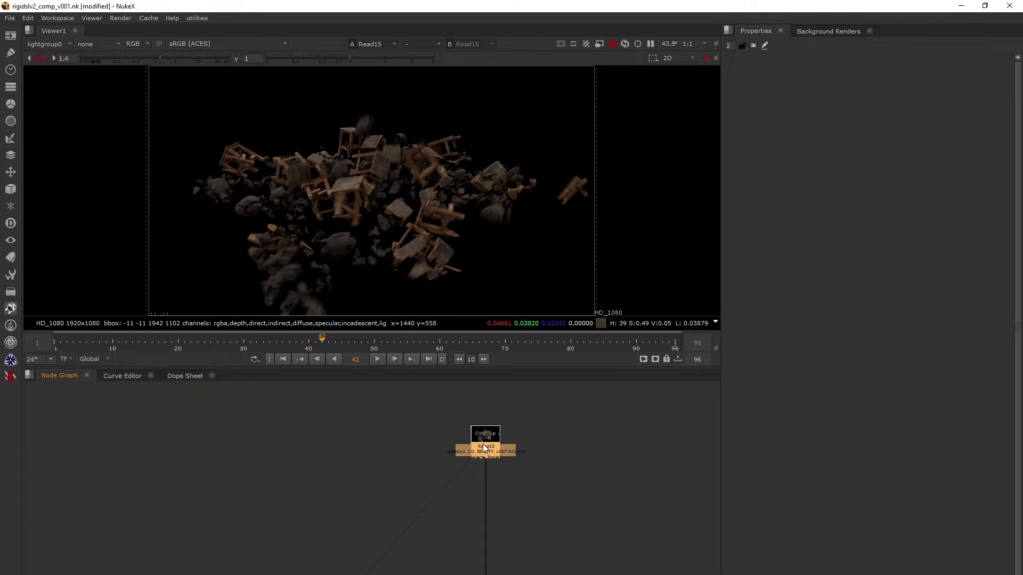
key(space)
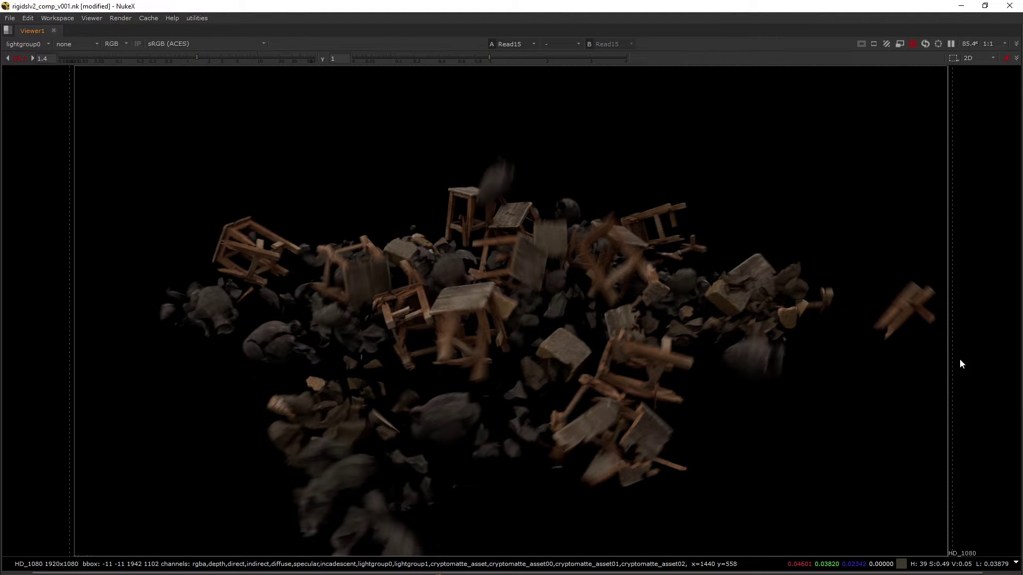
key(Page_Down)
key(Page_Down)
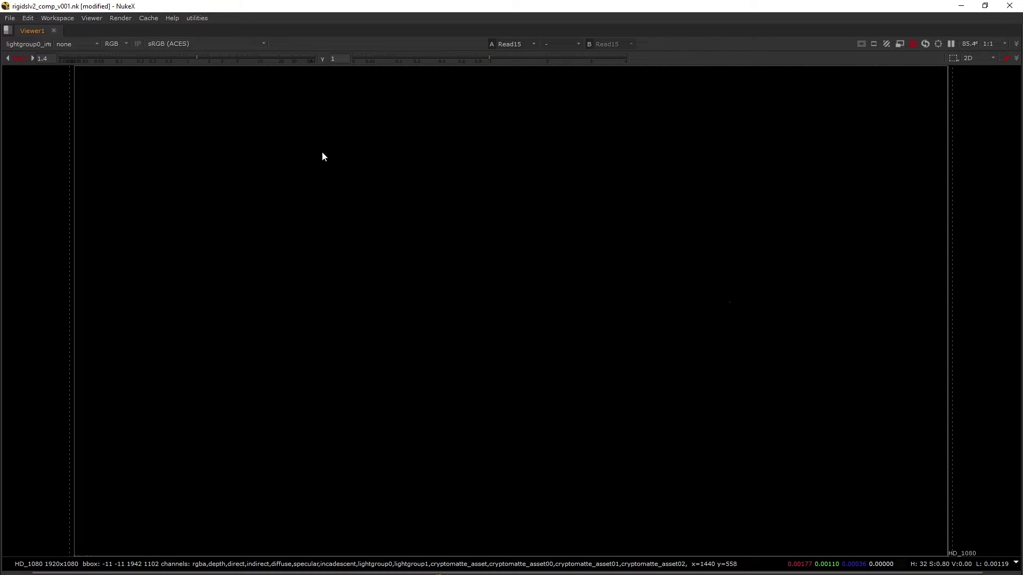
drag(250, 60, 324, 63)
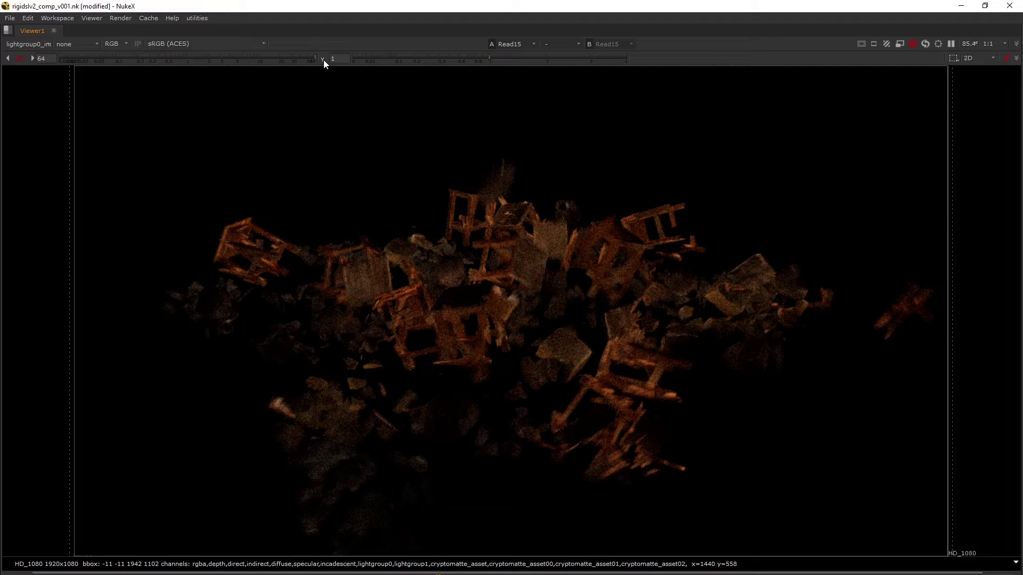
key(Page_Down)
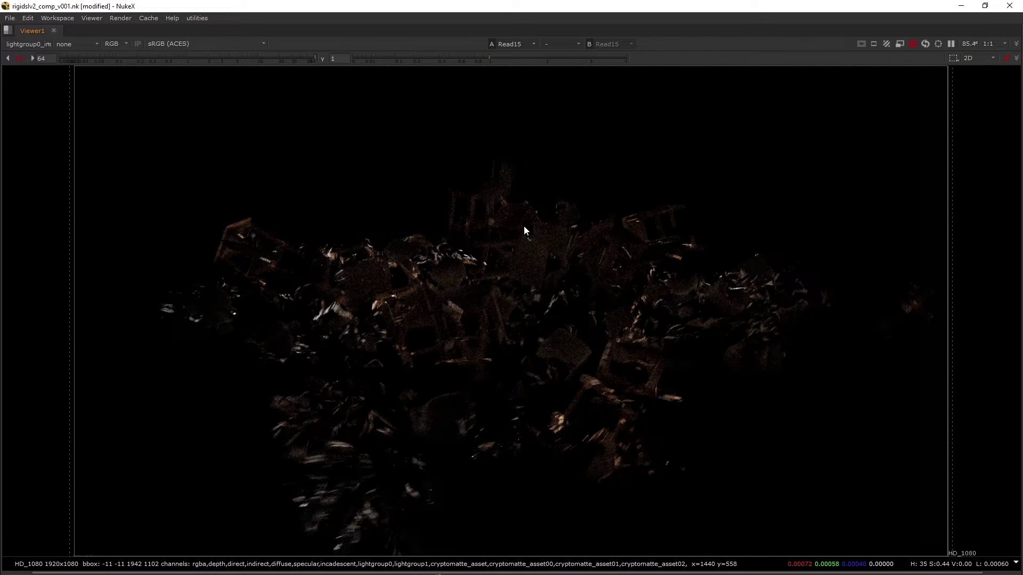
key(space)
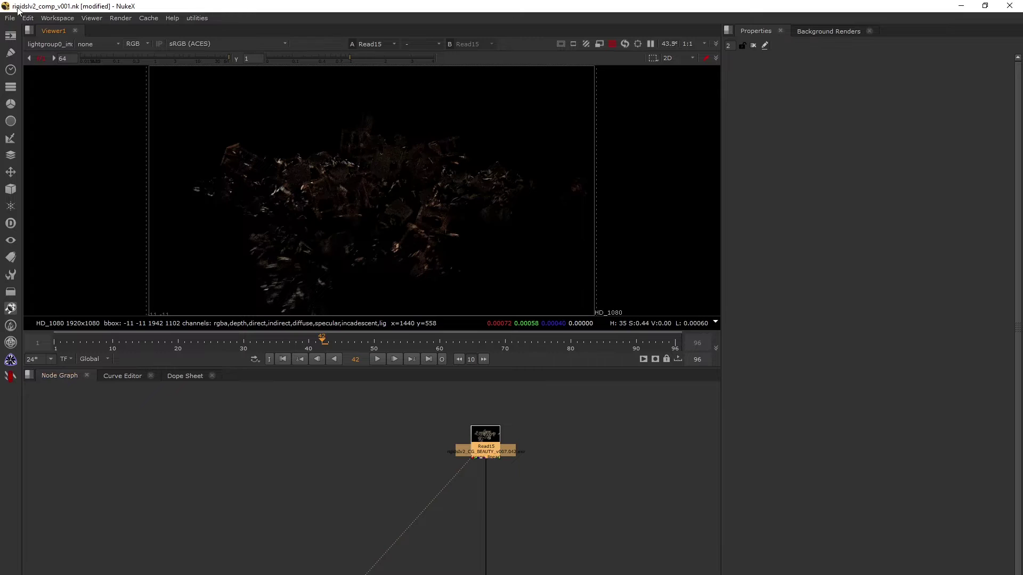
Inspect the lightgroup1 pass full-window from gain 1, brightening its dark sub-layers, ending on diffuse
click(52, 44)
click(66, 347)
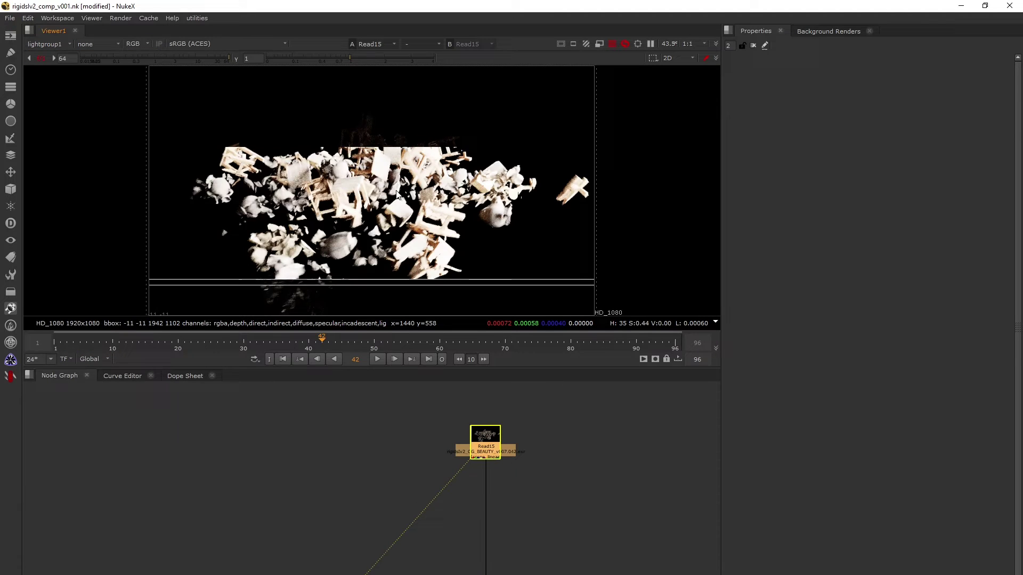
click(41, 58)
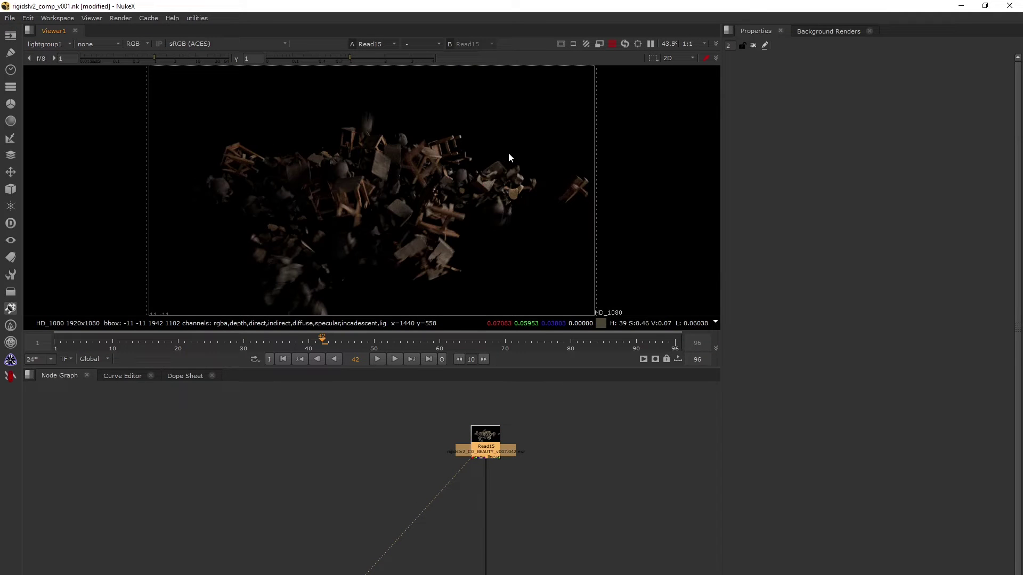
key(space)
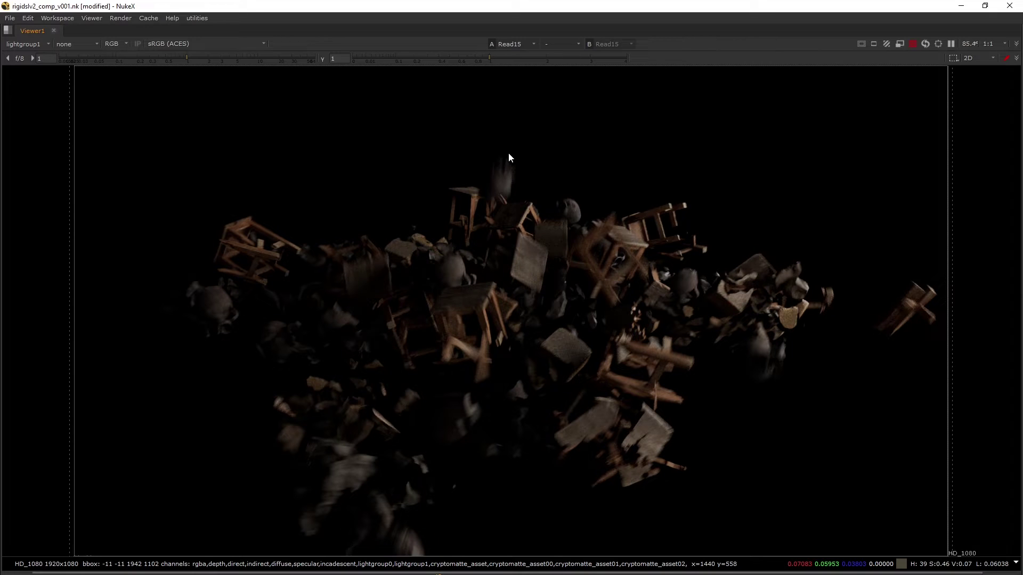
key(Page_Down)
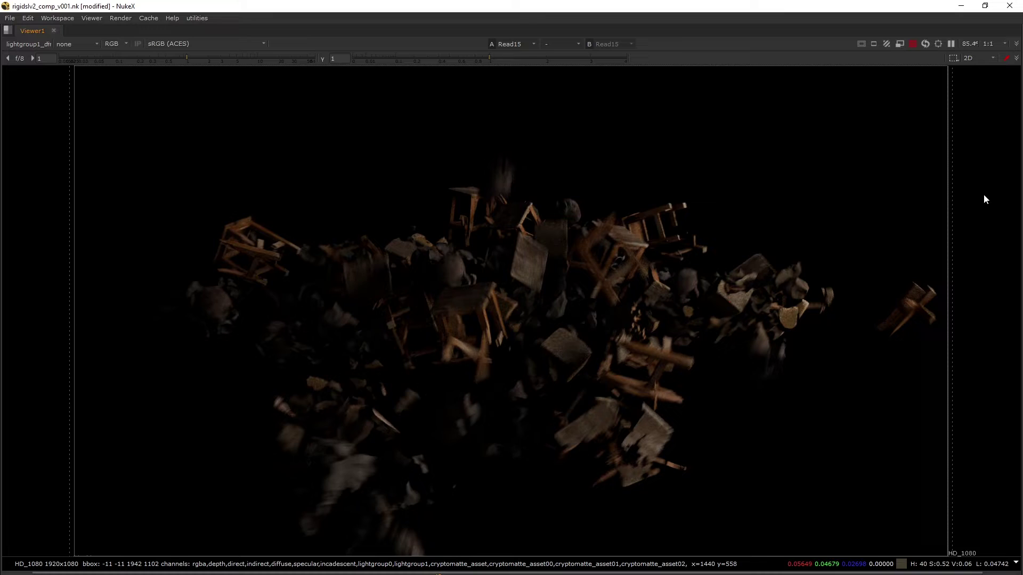
key(Page_Down)
key(Page_Down)
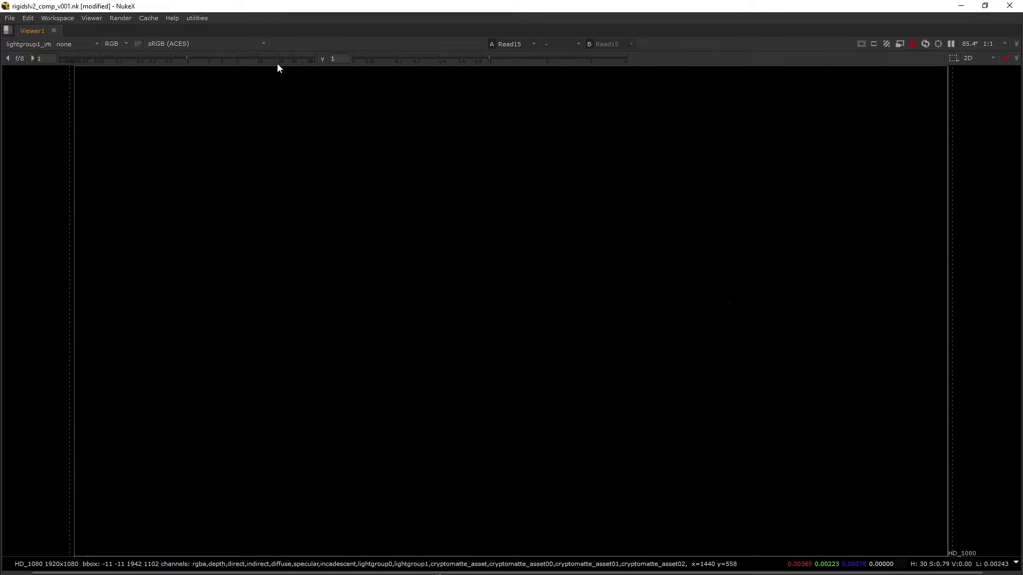
drag(270, 58, 303, 57)
key(Page_Down)
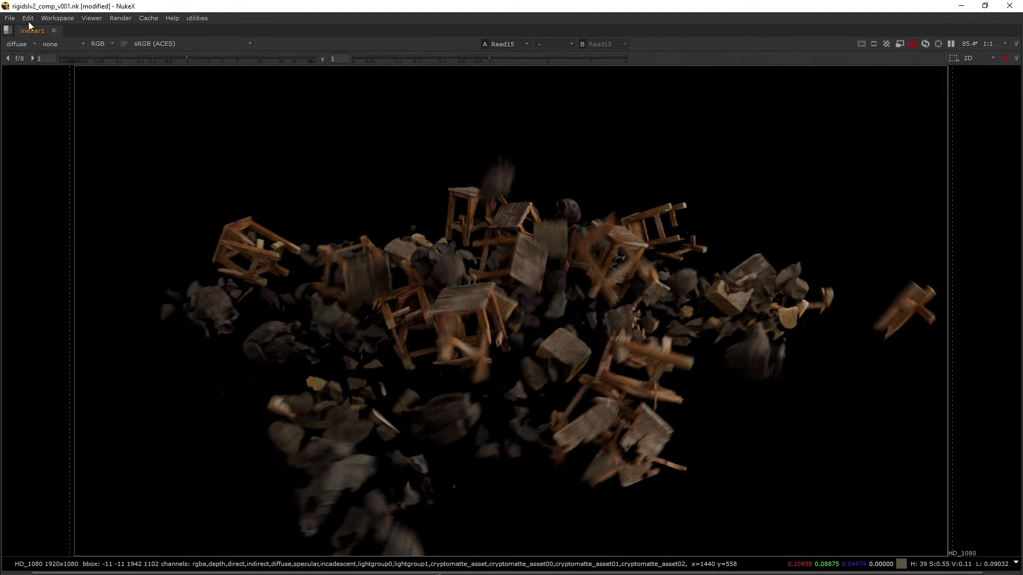
Switch the viewer layer from the direct lighting pass through to the specular pass
click(16, 45)
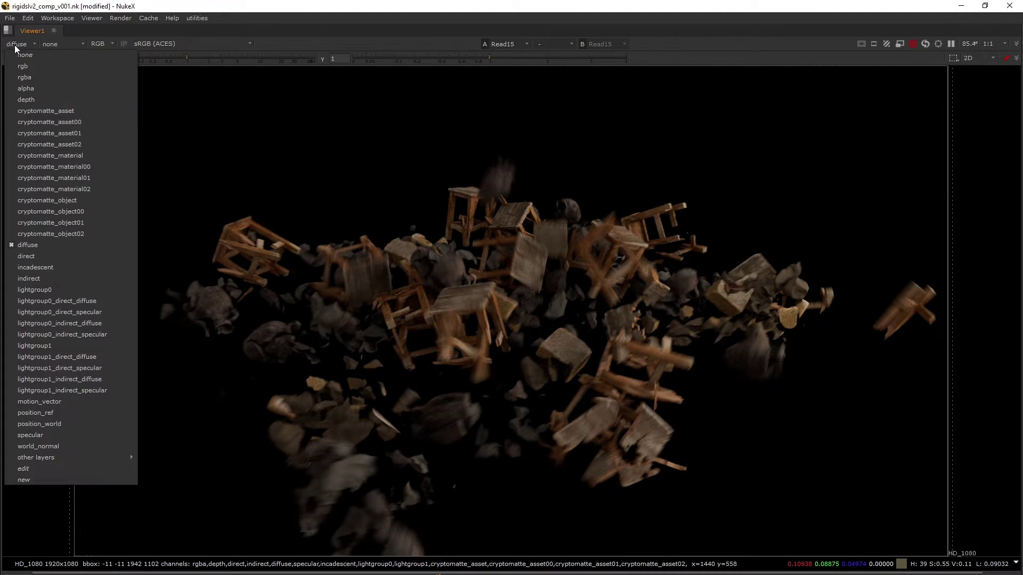
click(37, 256)
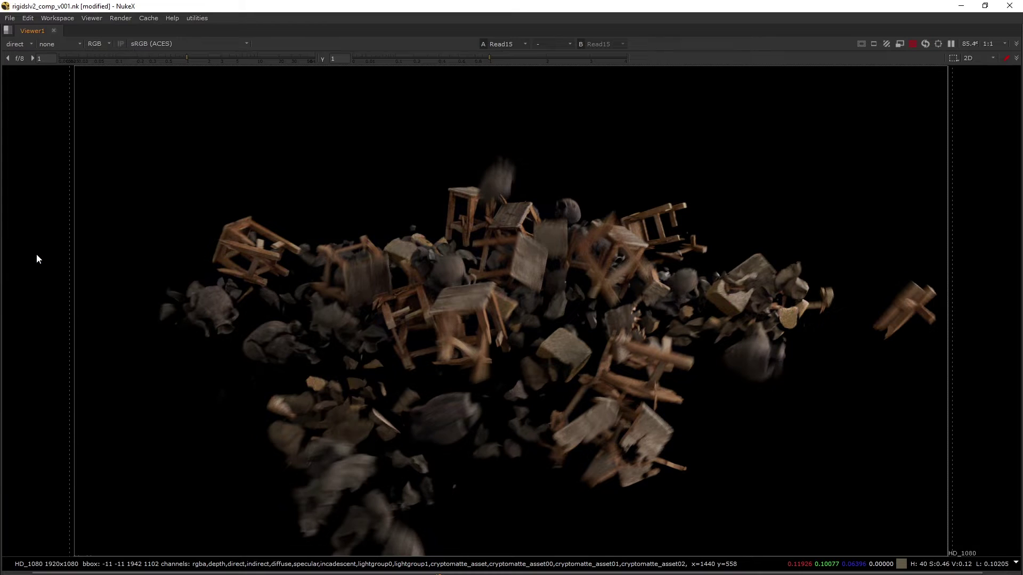
click(27, 46)
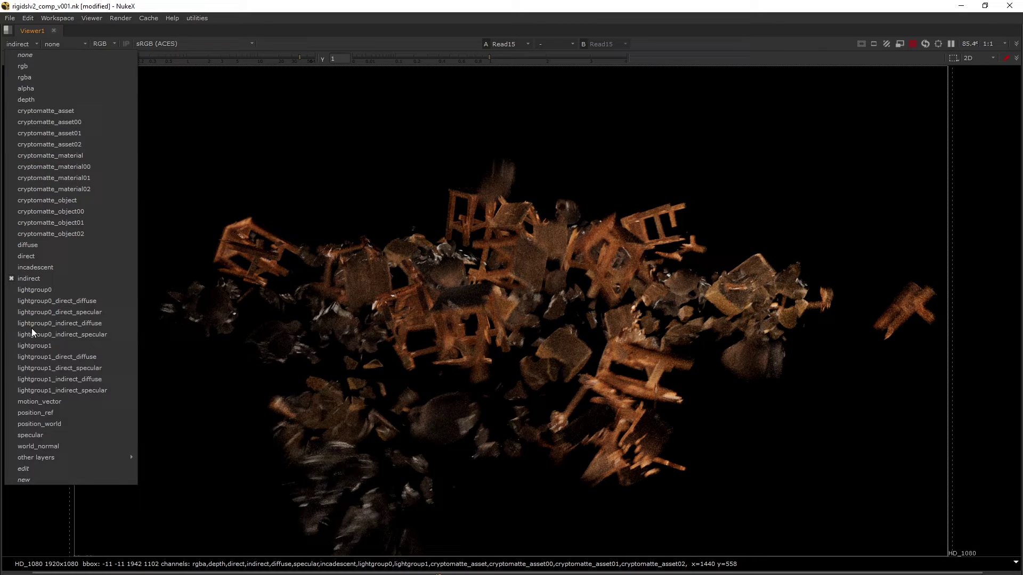
click(44, 430)
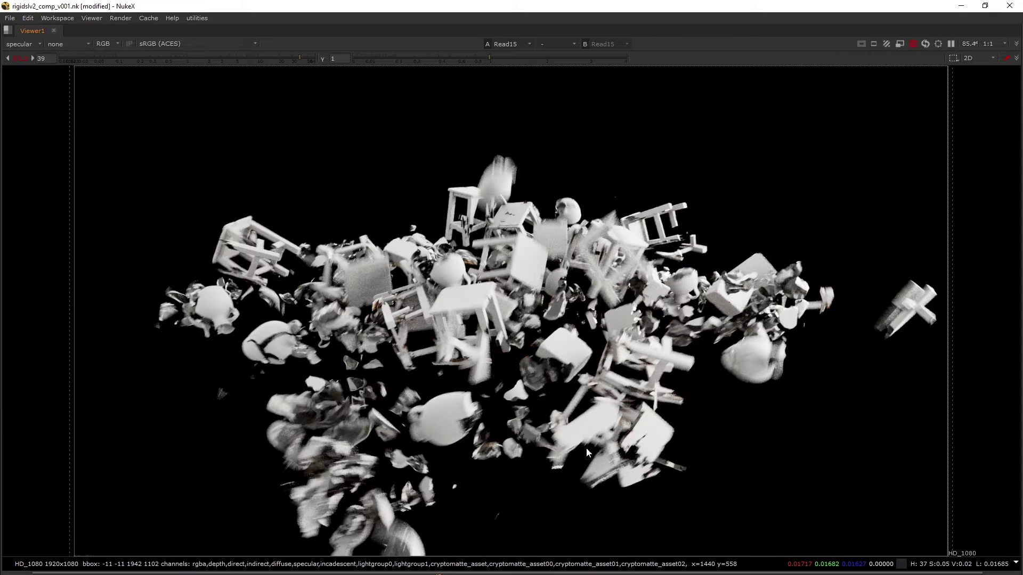
click(25, 44)
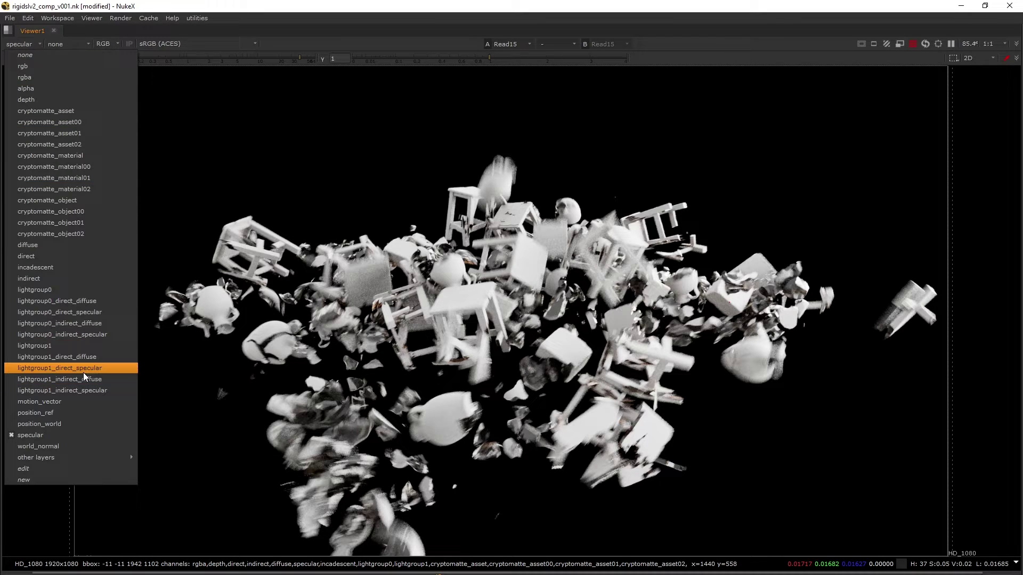
Step the viewer through the motion_vector, position_ref, position_world and depth passes
click(53, 400)
click(46, 45)
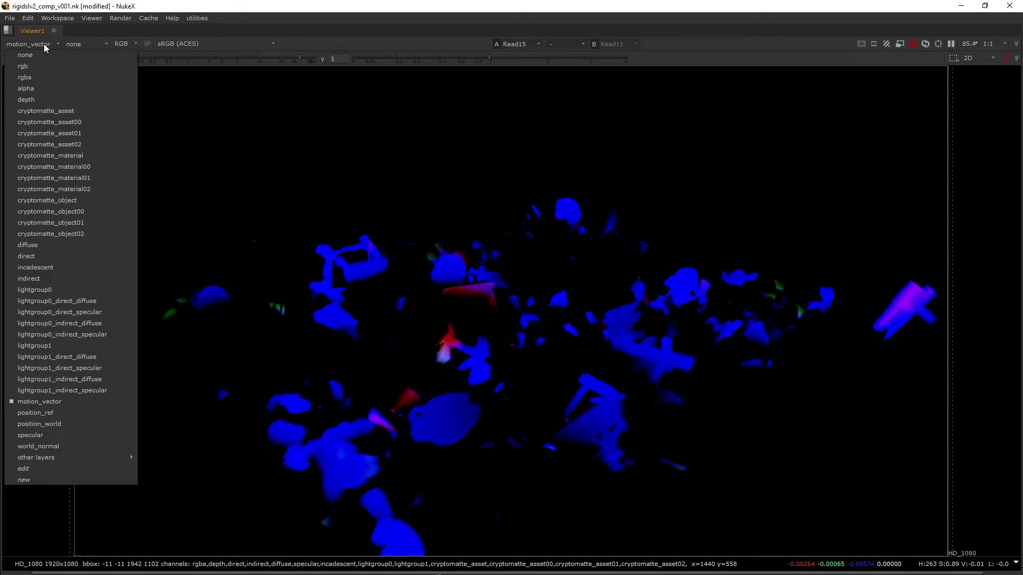
click(74, 413)
click(43, 44)
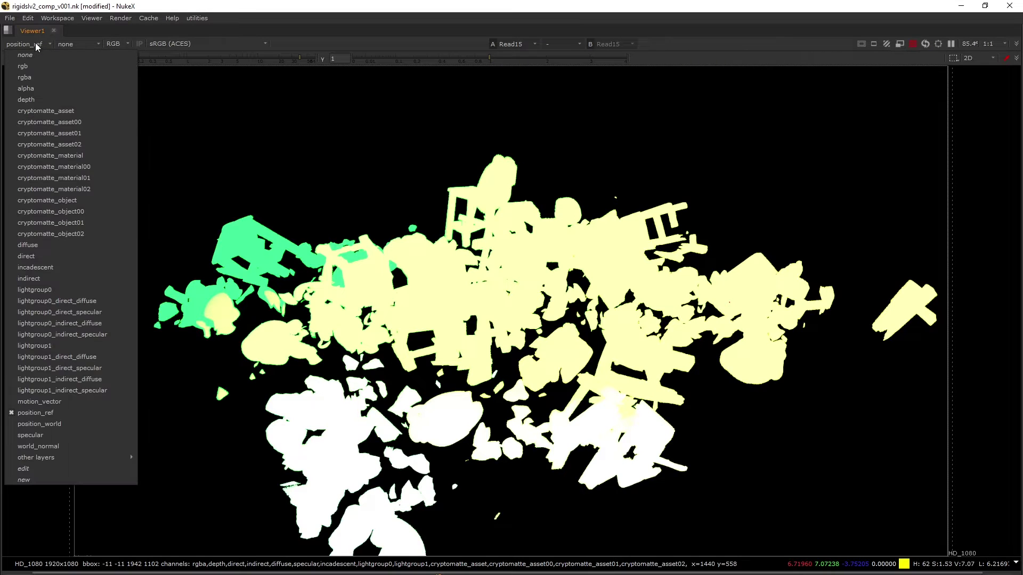
click(58, 421)
click(17, 47)
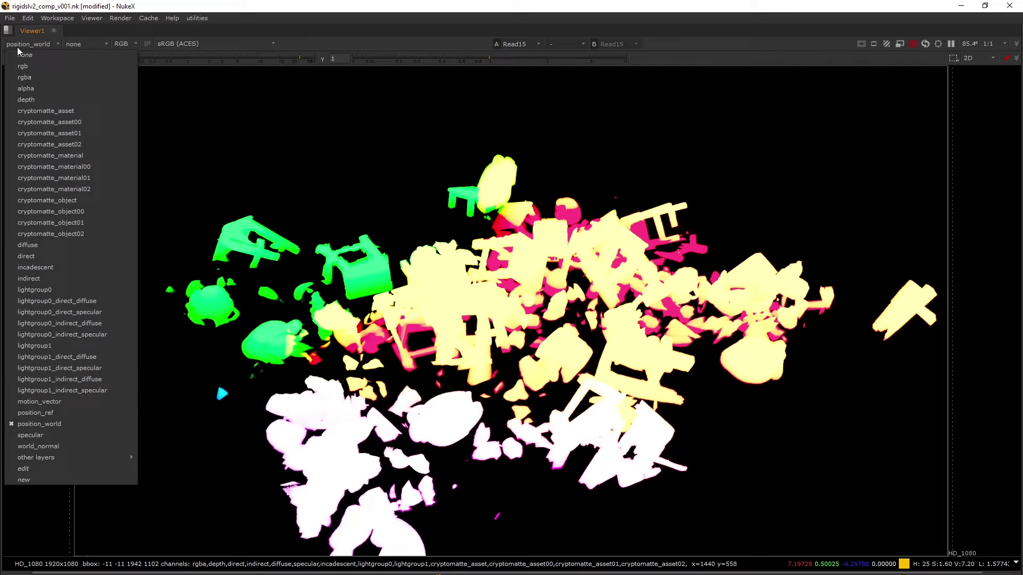
click(41, 101)
Show the world_normal pass, then the incadescent pass
click(27, 44)
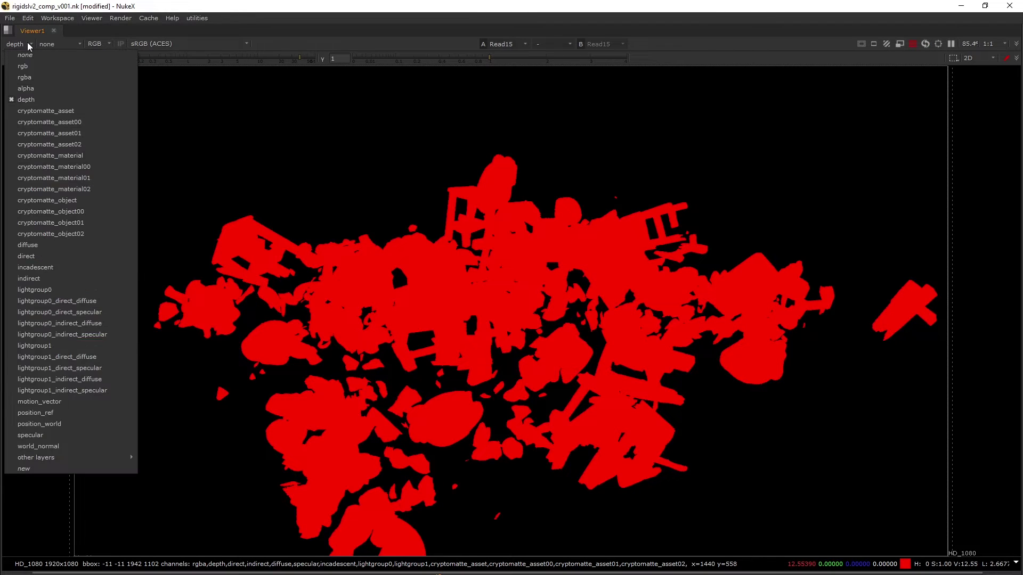
click(56, 447)
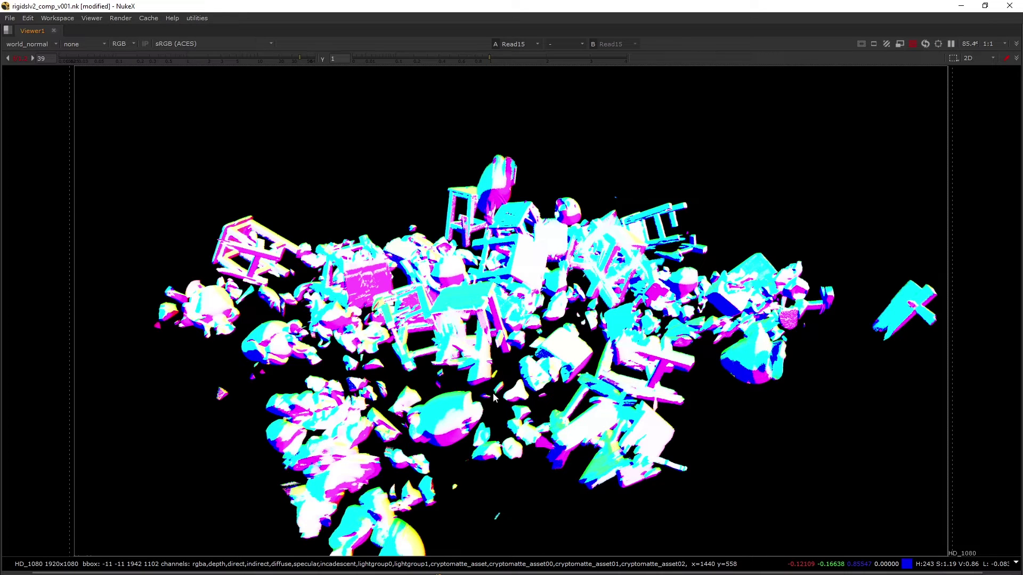
click(37, 51)
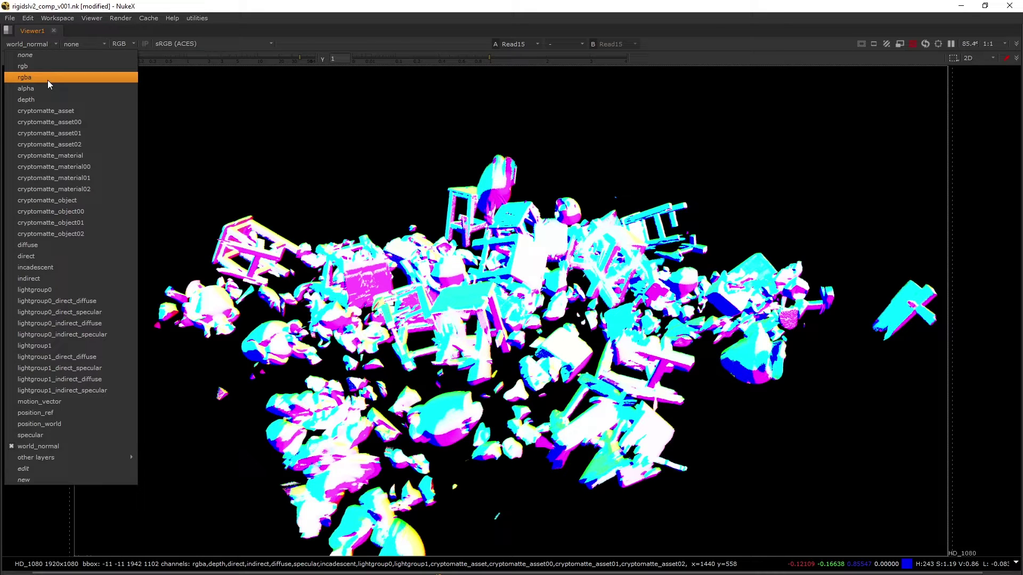
click(17, 271)
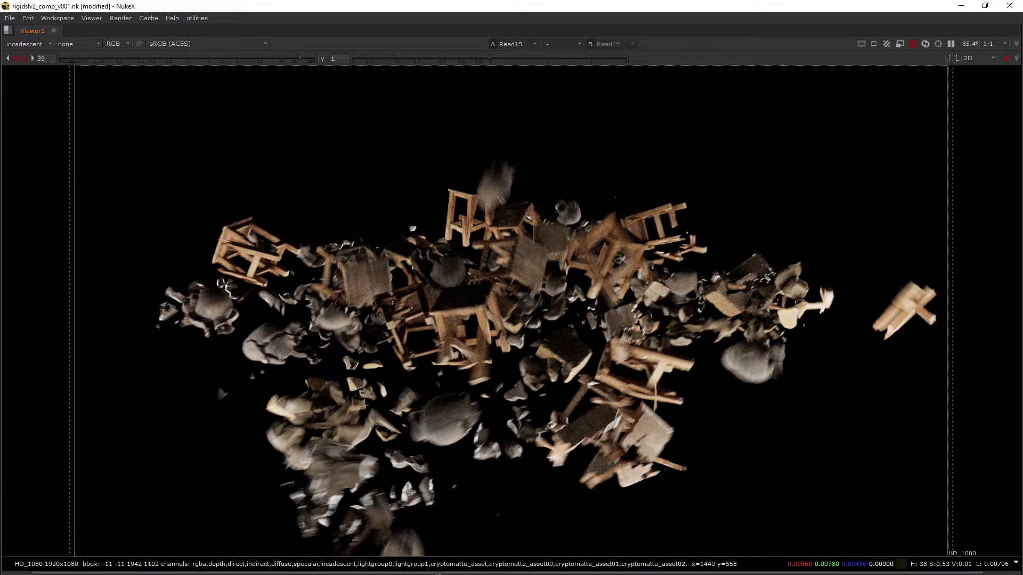
click(27, 43)
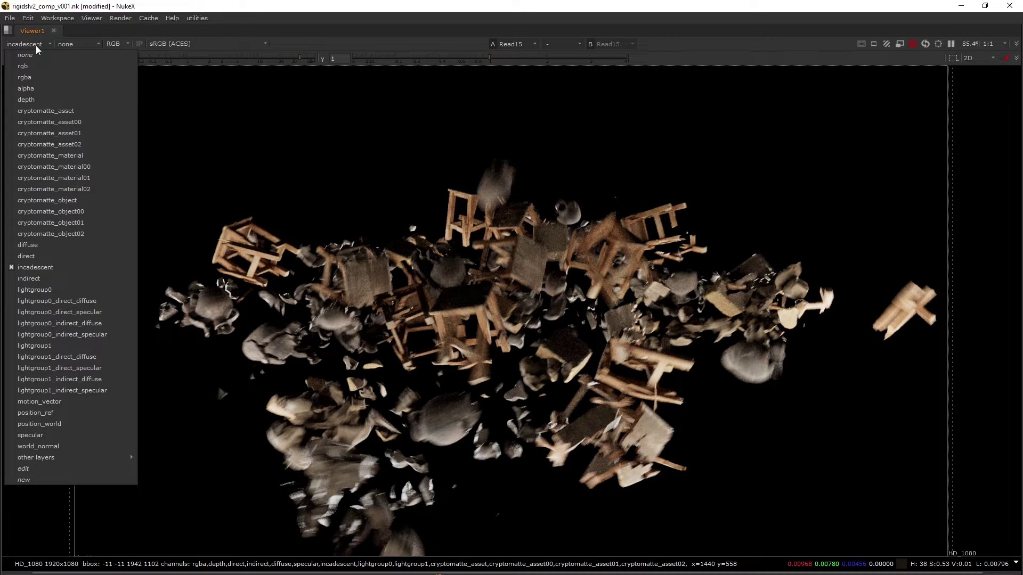
Return to rgba at normal gain and view the SHDW REFL catcher render Read7
click(34, 78)
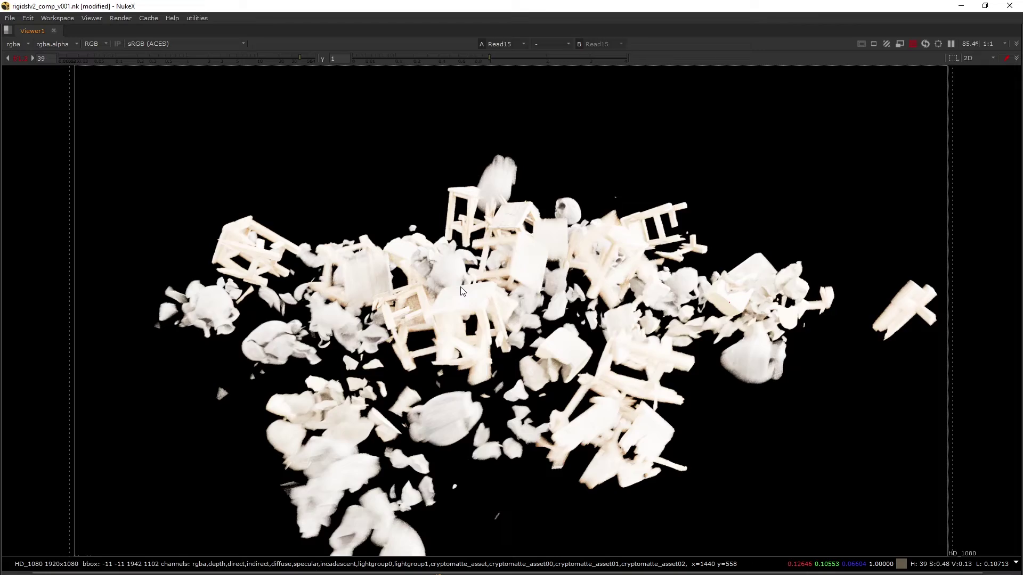
key(space)
click(41, 58)
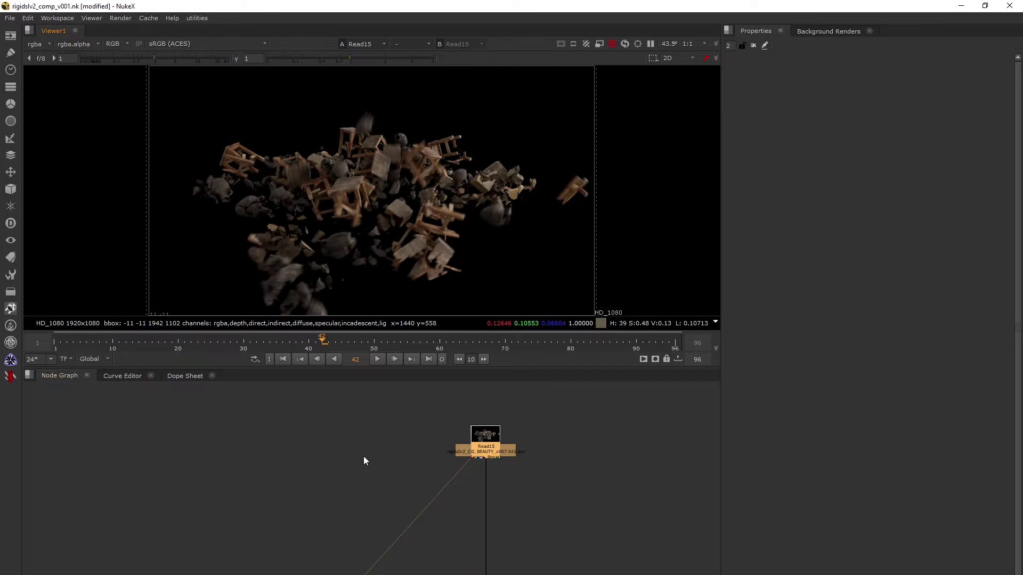
key(f)
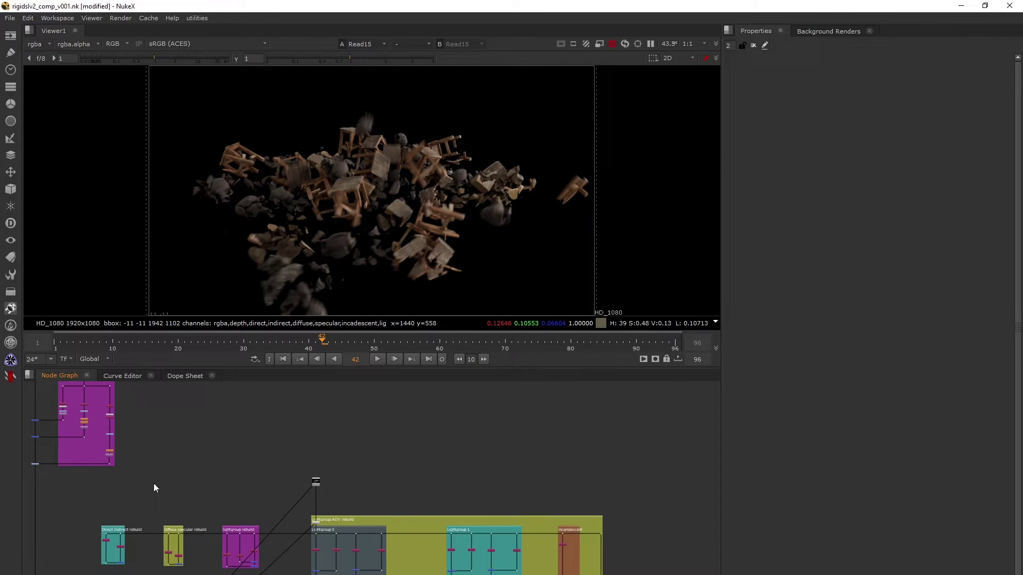
scroll(197, 471, up, 5)
key(1)
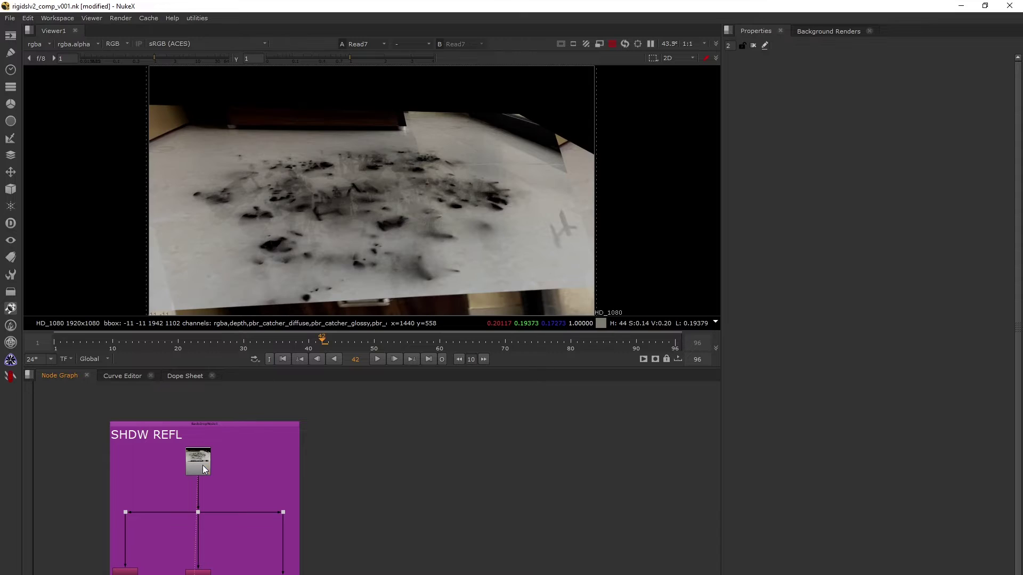
middle_drag(364, 491, 561, 460)
middle_drag(459, 503, 546, 454)
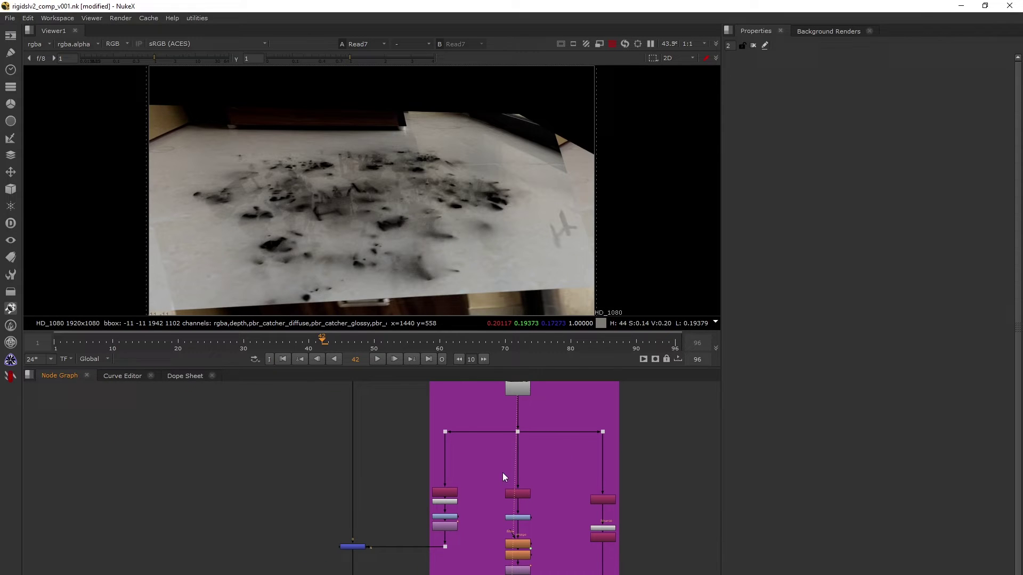
Show the pbr_catcher_diffuse pass with a moderate gain boost to reveal the floor
click(38, 44)
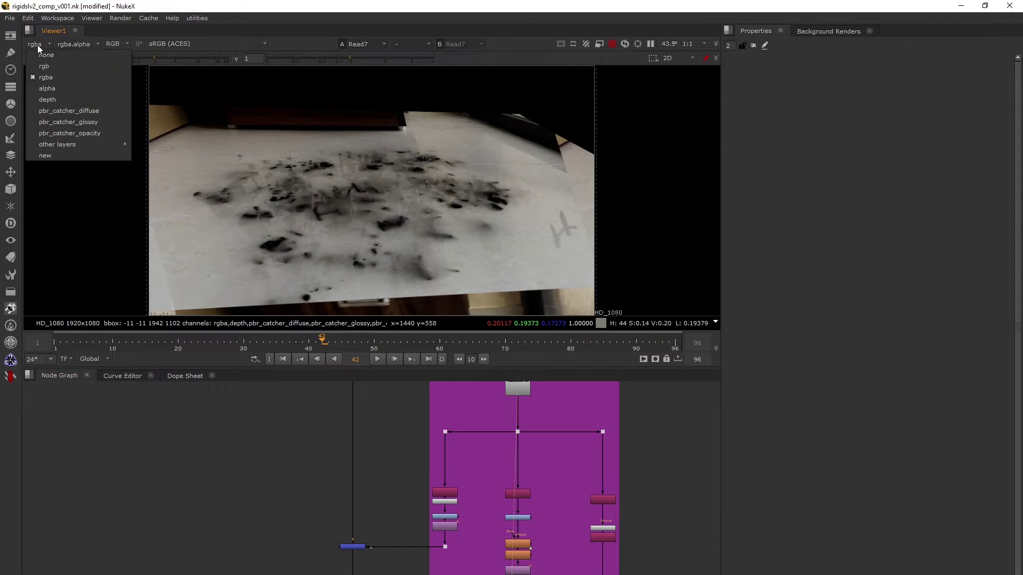
click(89, 110)
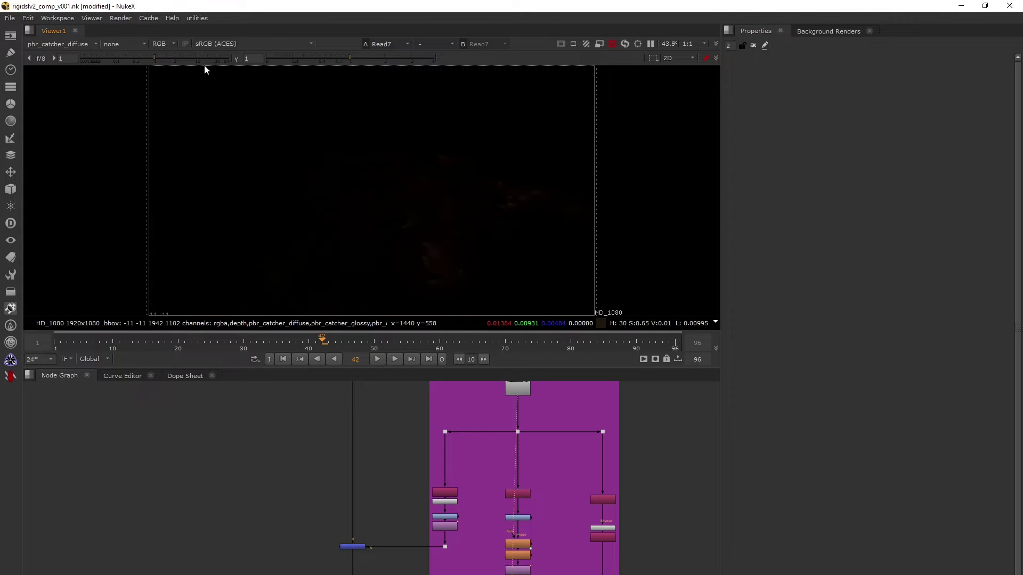
drag(180, 59, 221, 53)
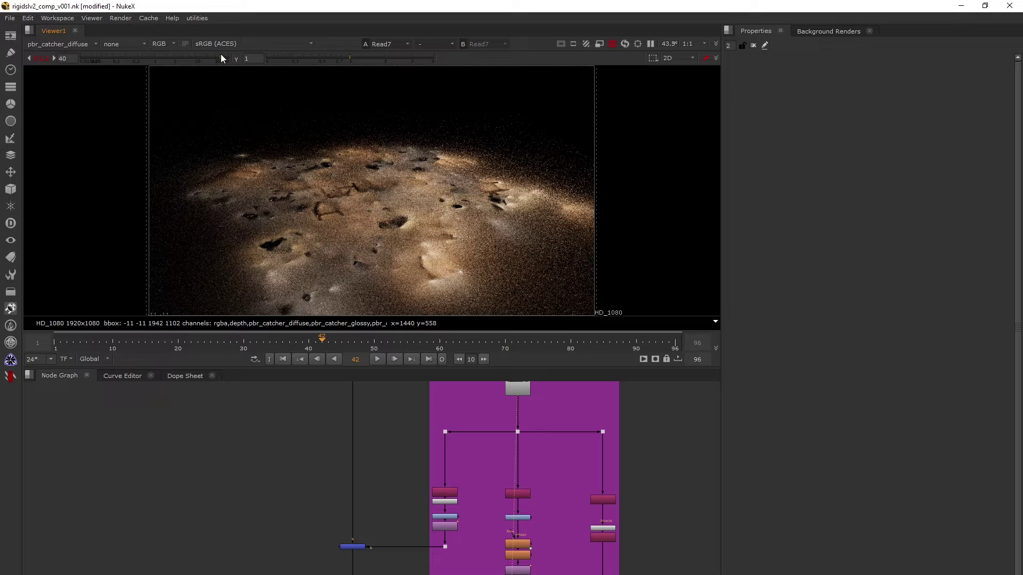
drag(221, 53, 211, 57)
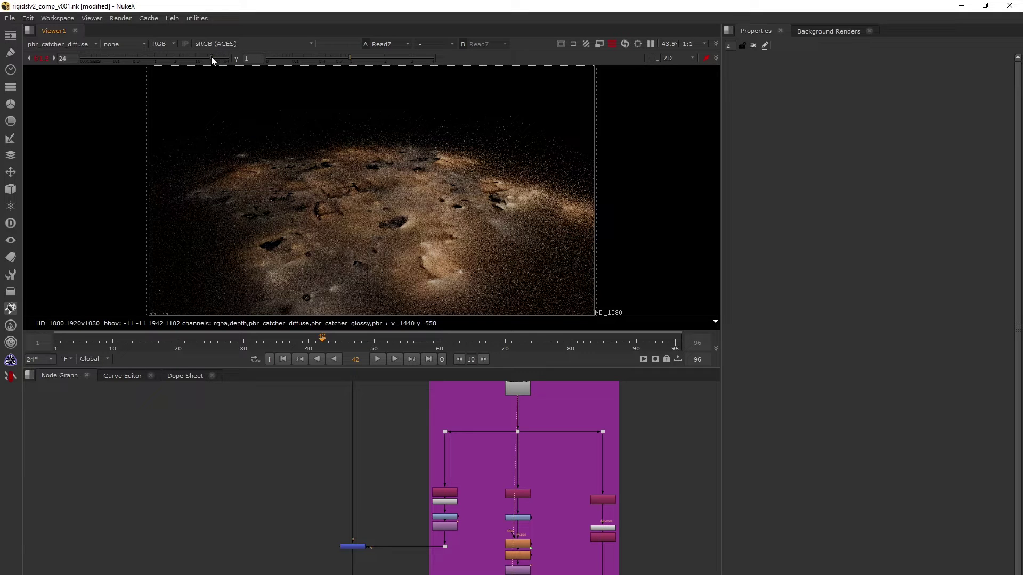
Check the pbr_catcher_glossy pass, then the pbr_catcher_opacity matte at normal brightness
click(52, 46)
click(74, 126)
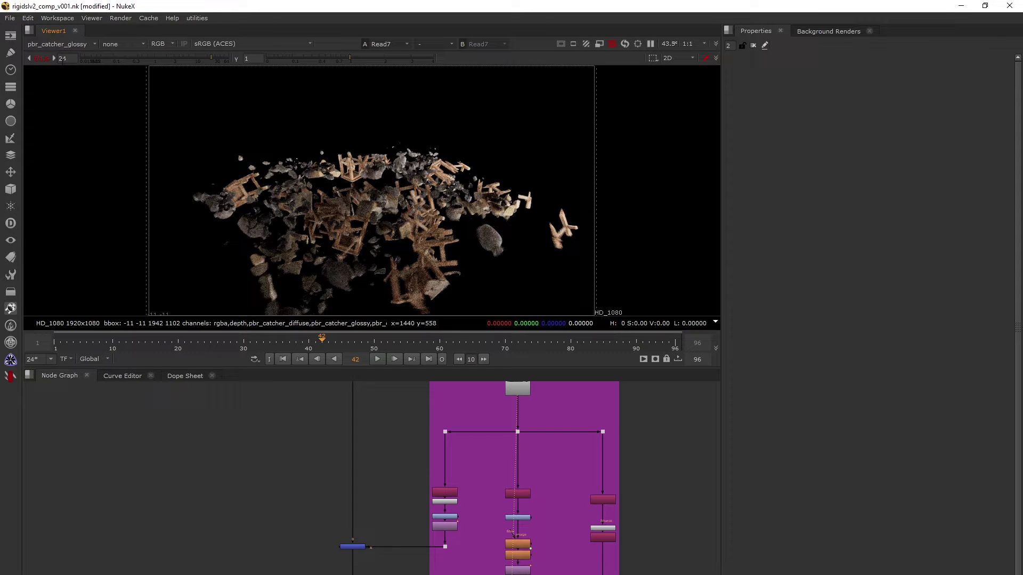
click(47, 44)
click(84, 131)
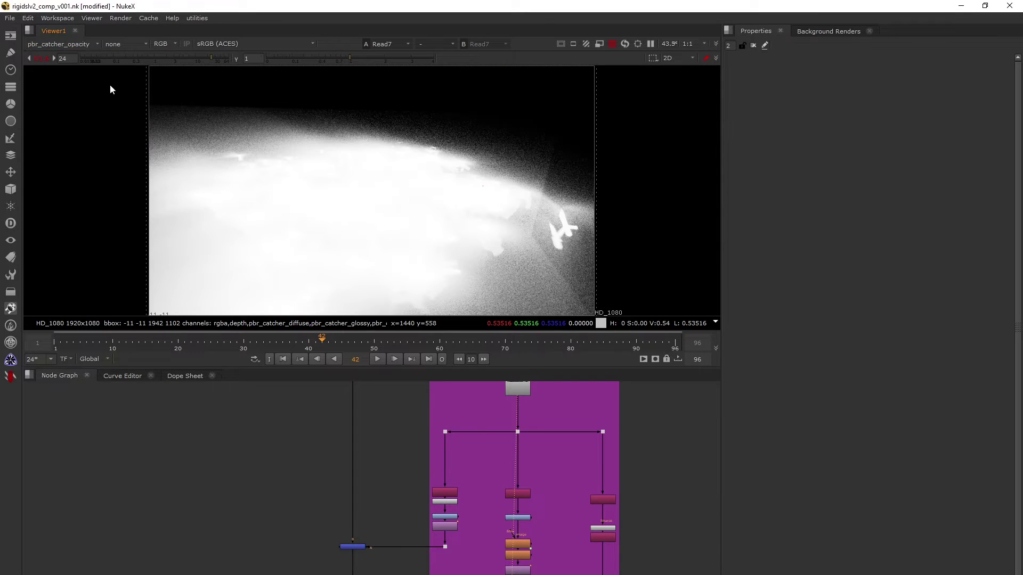
click(40, 62)
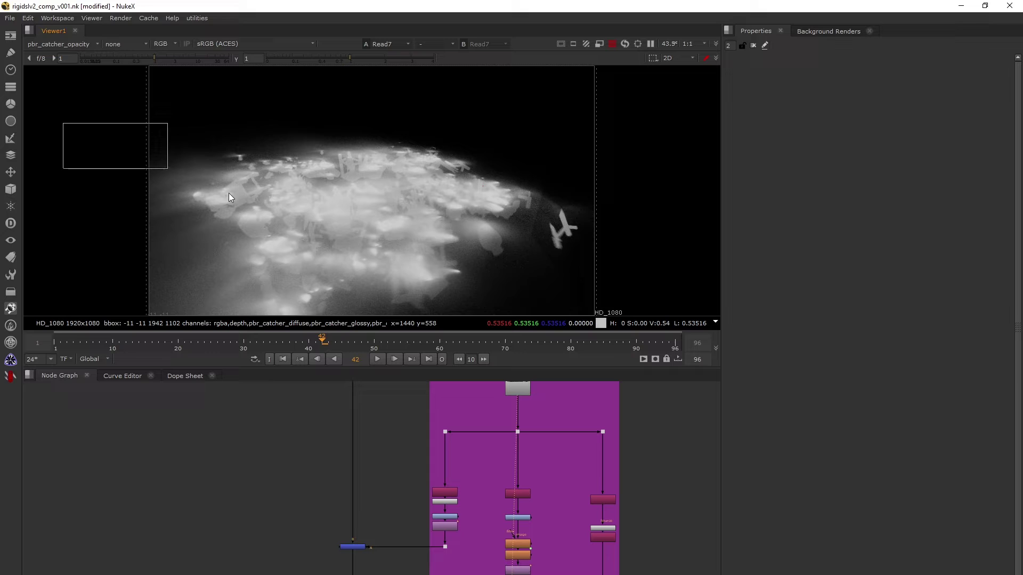
middle_drag(354, 189, 378, 174)
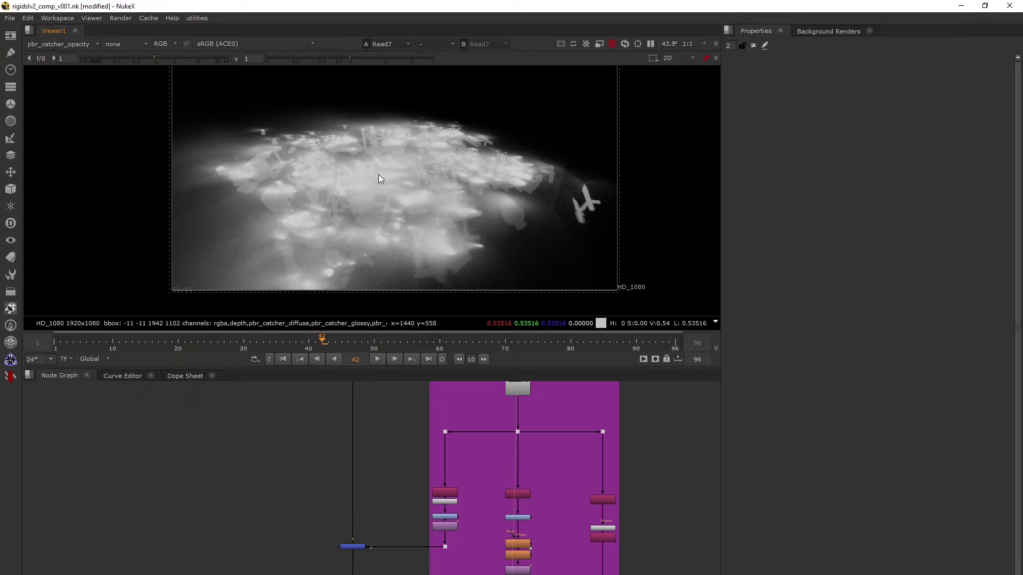
scroll(378, 176, down, 2)
drag(174, 116, 640, 305)
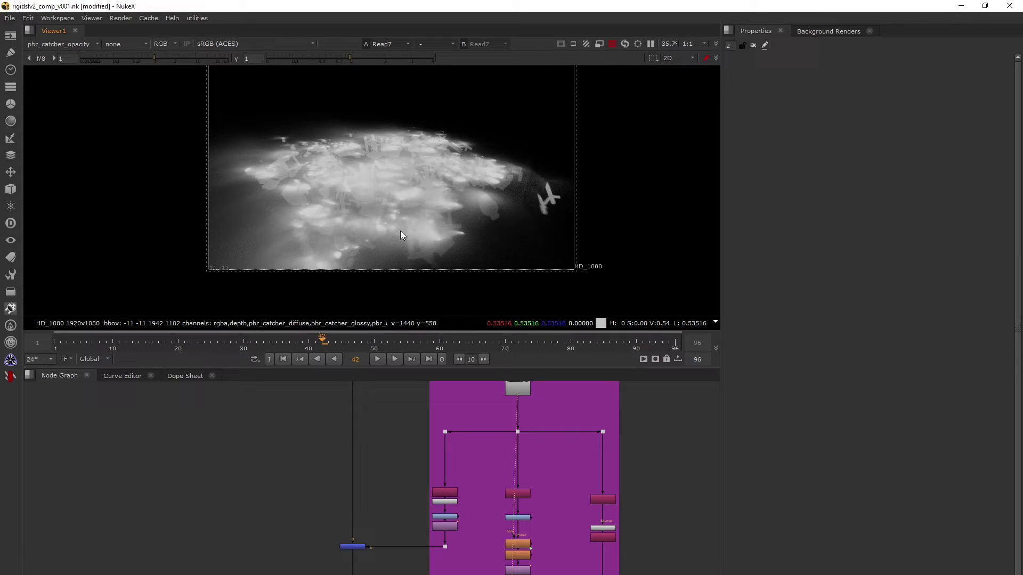
scroll(420, 462, down, 2)
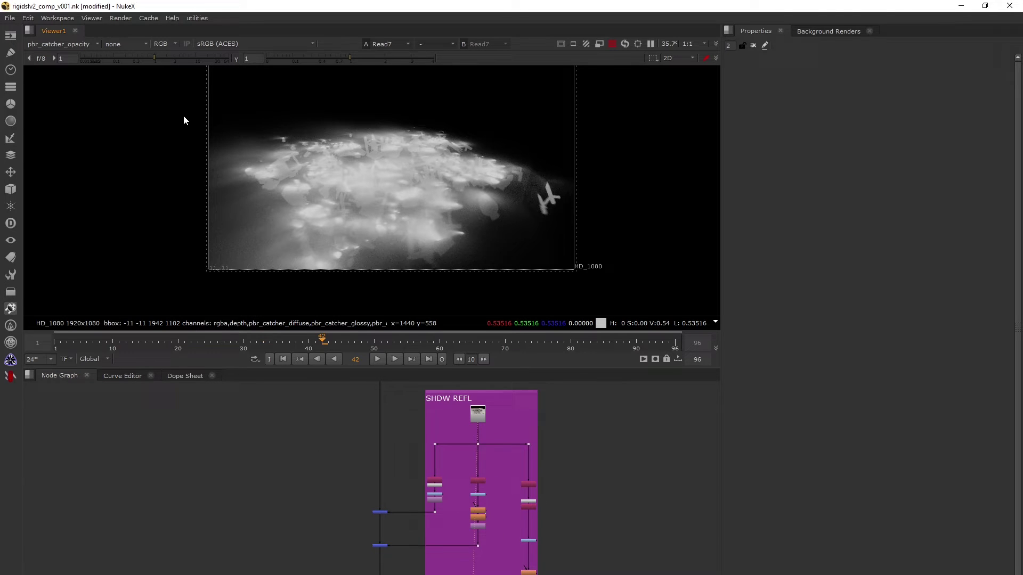
Zoom into the SHDW REFL group and view the output of its corner dot
drag(186, 114, 632, 301)
scroll(440, 492, up, 5)
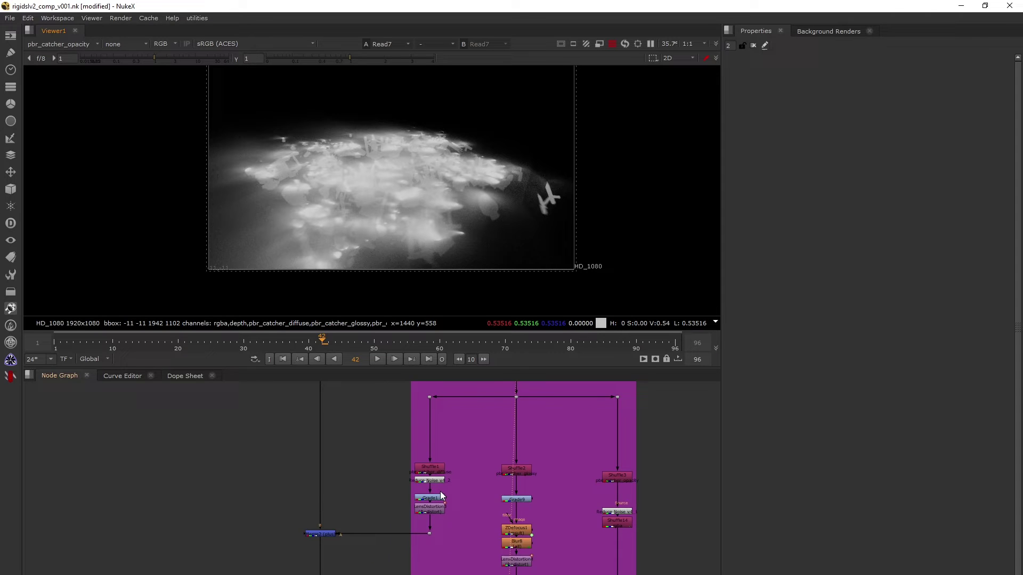
scroll(441, 496, down, 6)
scroll(434, 504, up, 5)
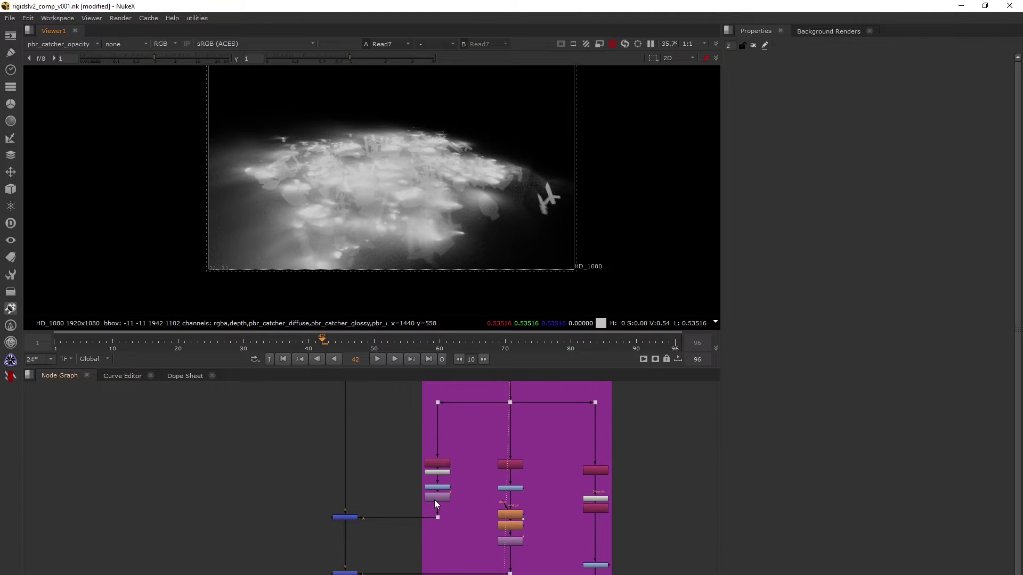
scroll(440, 469, down, 2)
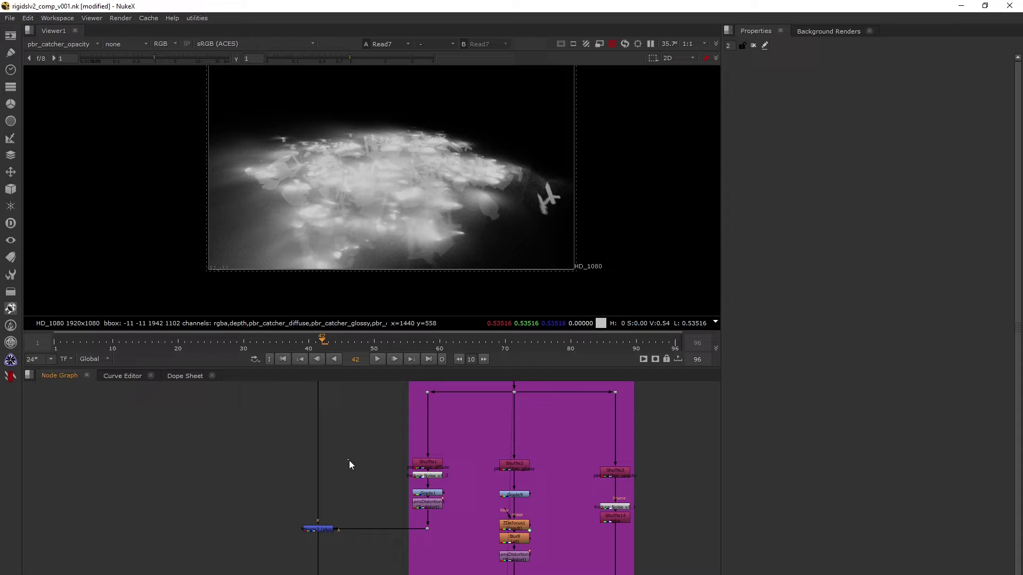
key(space)
key(space)
scroll(419, 405, up, 3)
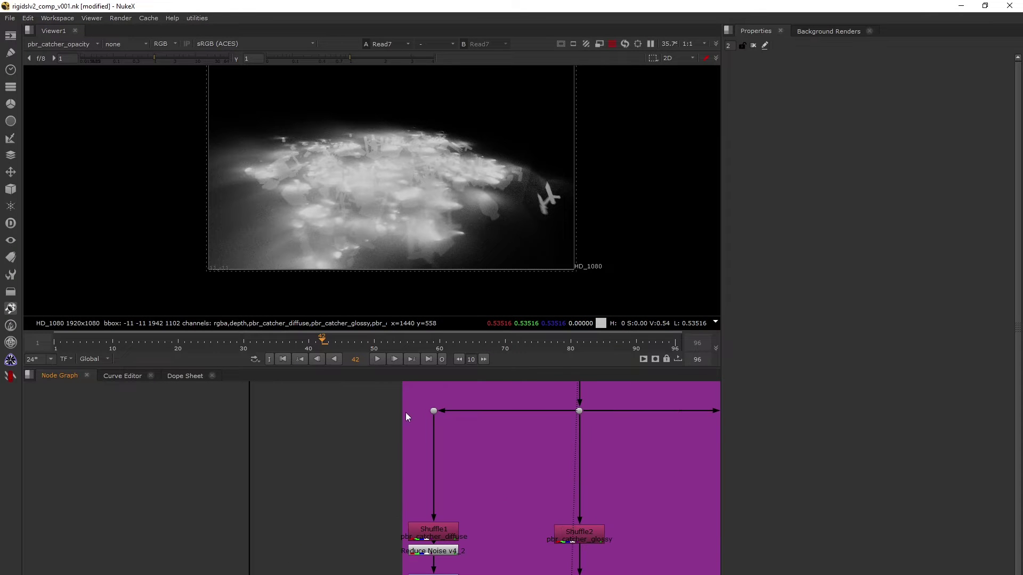
drag(353, 393, 435, 445)
key(1)
scroll(425, 452, down, 4)
scroll(425, 457, up, 3)
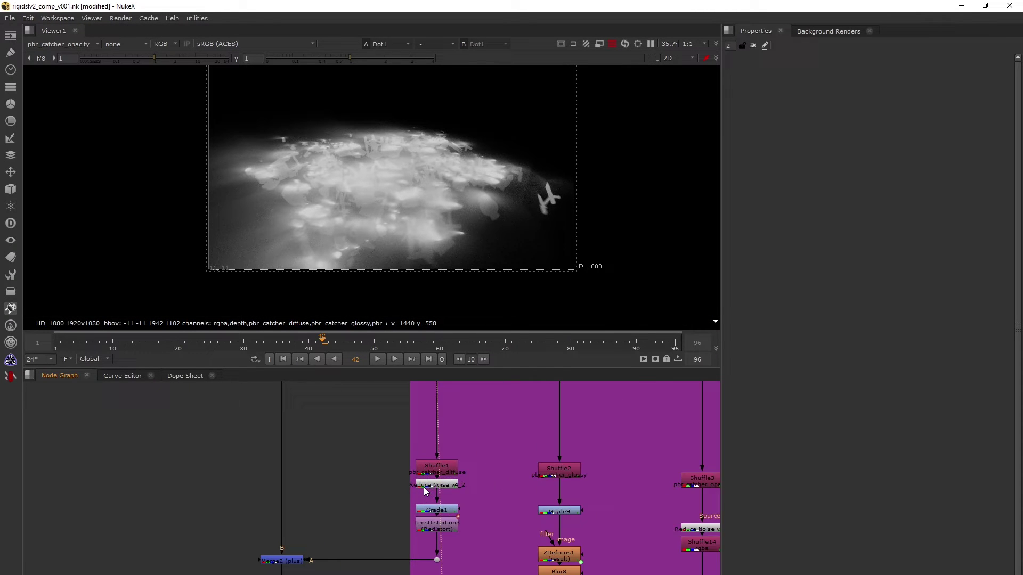
View Shuffle1's rgba layer and check its alpha channel
click(442, 470)
key(1)
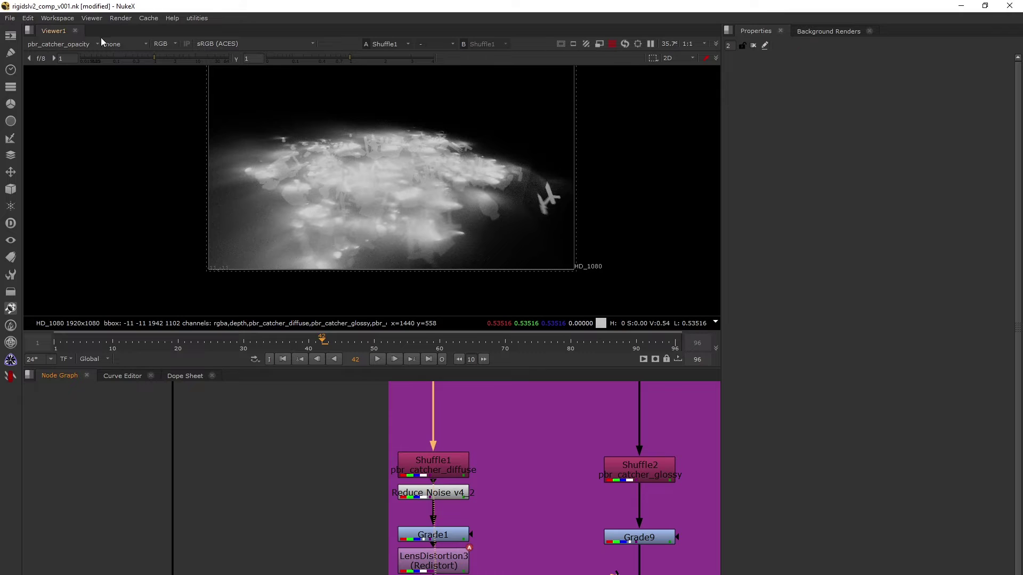
click(69, 44)
click(64, 77)
key(a)
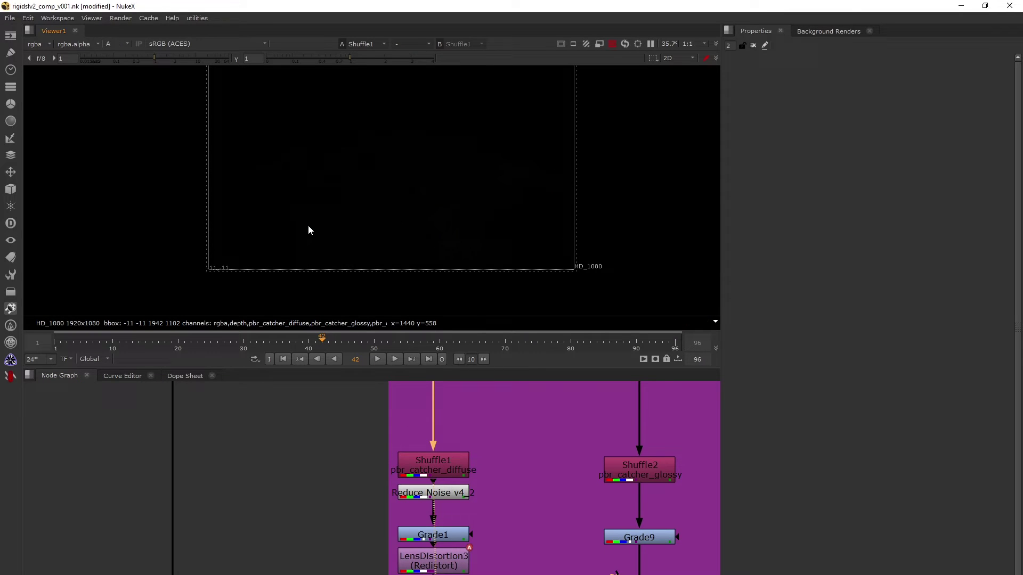
key(a)
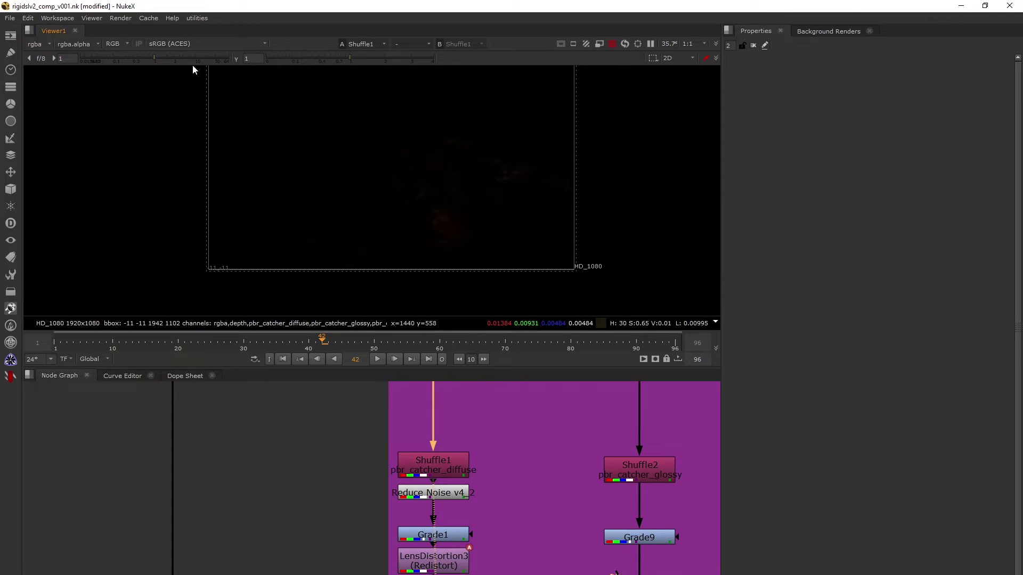
Brighten the viewer and view the denoised Reduce Noise v4_2 output
click(200, 57)
middle_drag(434, 459, 453, 421)
click(471, 453)
key(1)
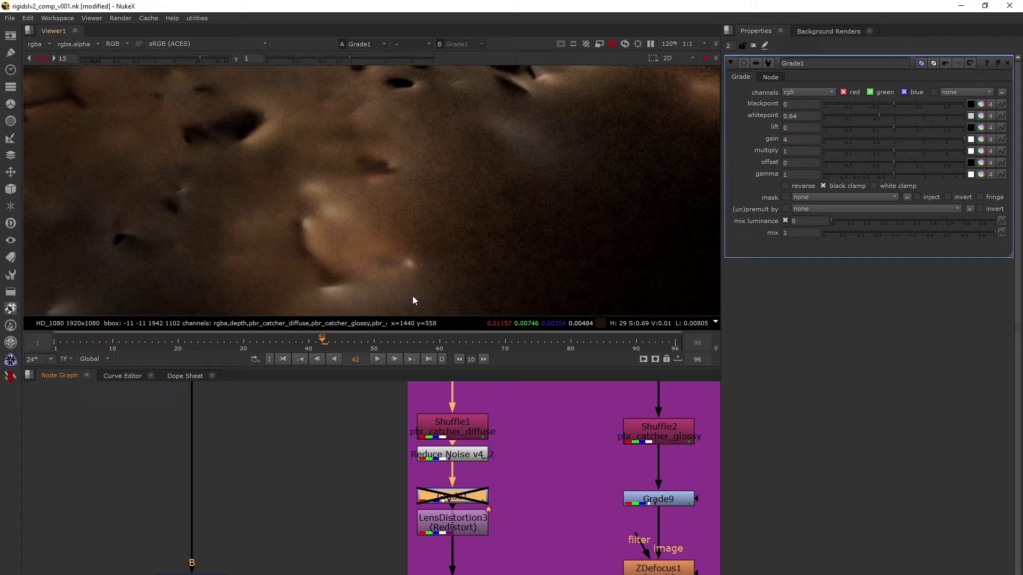
View the Grade1 and LensDistortion3 outputs and open the LensDistortion3 settings
scroll(410, 277, down, 4)
click(458, 519)
key(1)
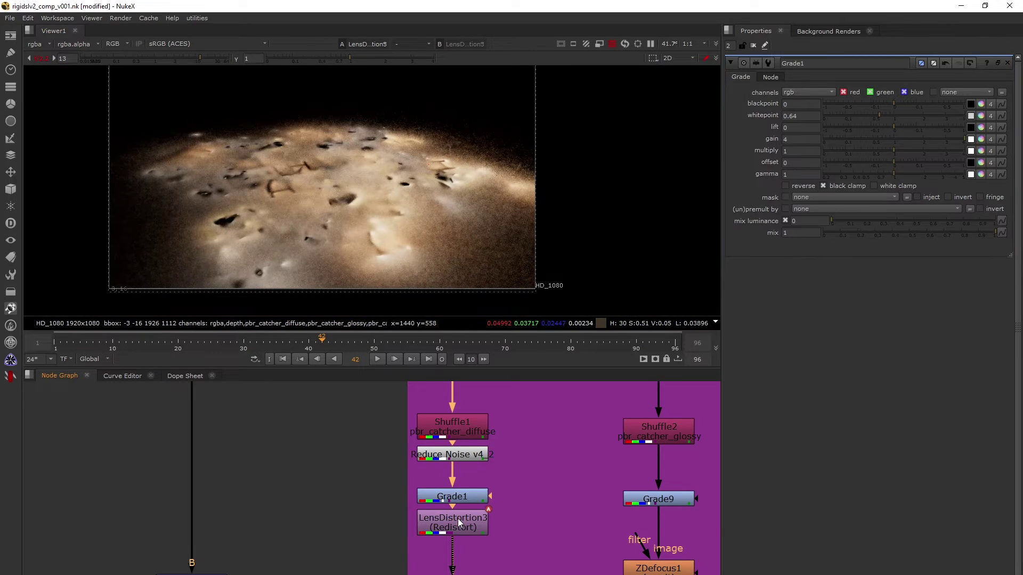
scroll(459, 533, down, 3)
scroll(459, 532, up, 3)
double_click(468, 515)
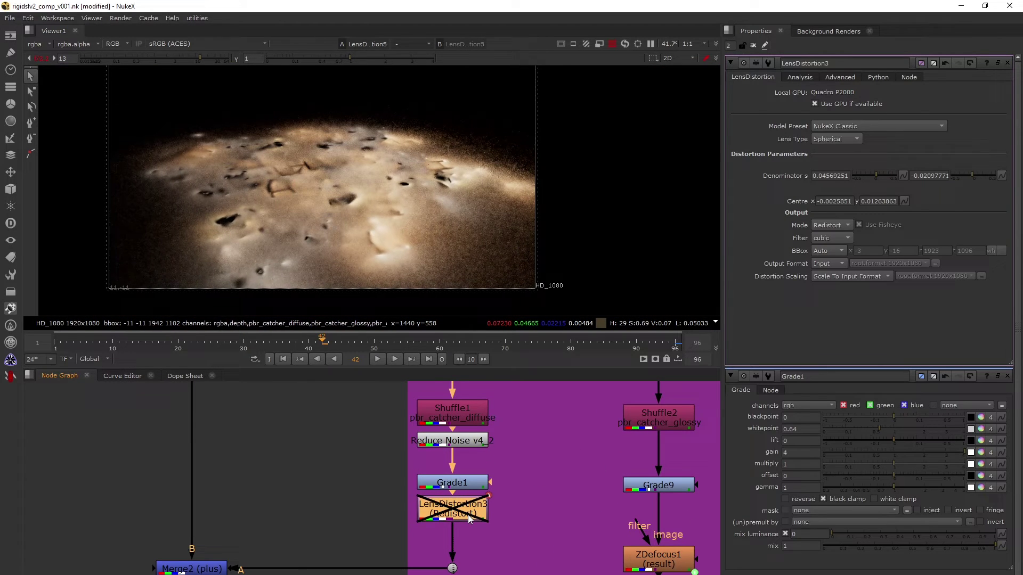
scroll(468, 514, down, 3)
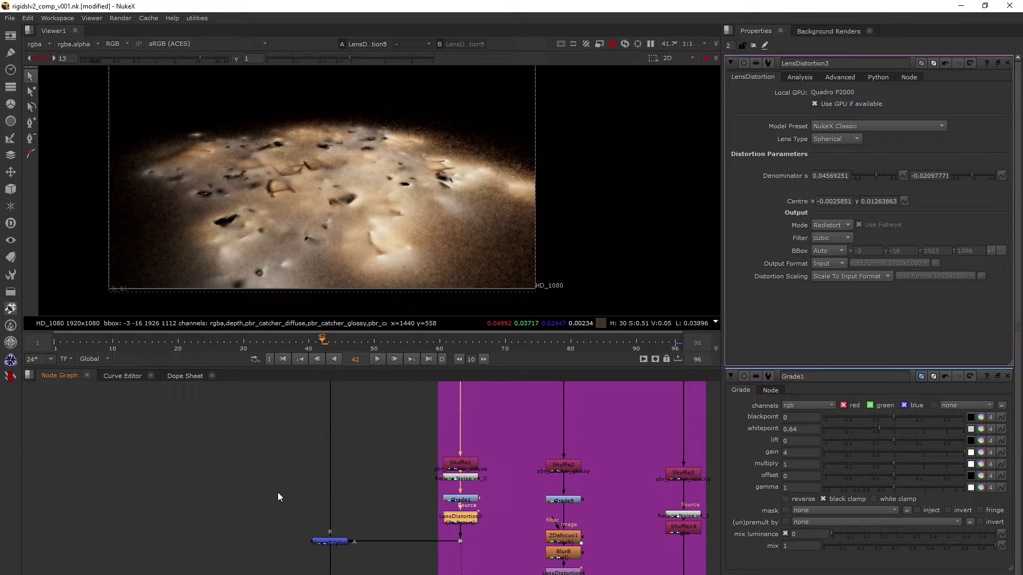
View the Merge2 plus composite over the floor plate at gain 1, then disable Merge2
drag(277, 492, 334, 555)
key(1)
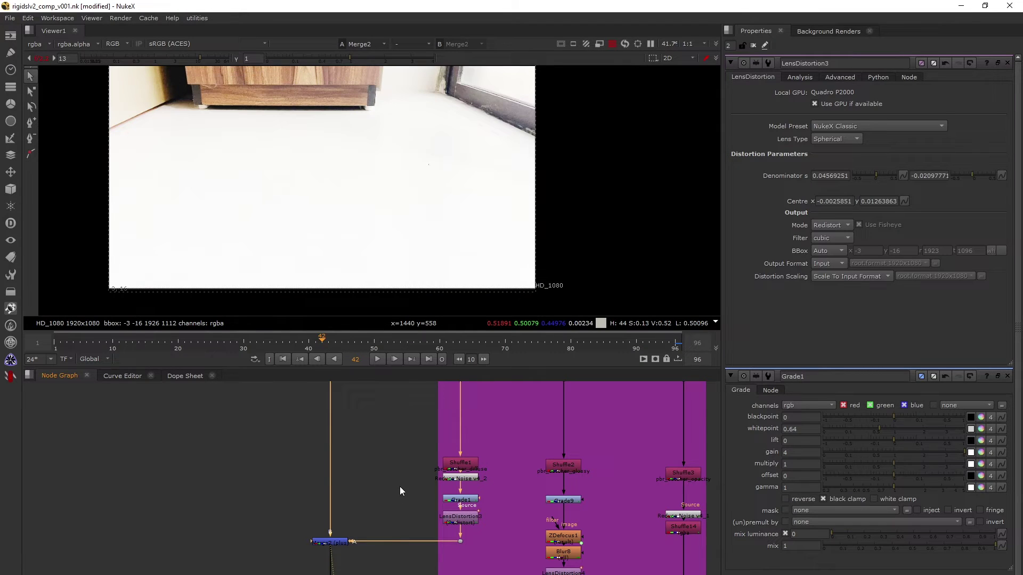
click(43, 59)
scroll(458, 517, up, 2)
click(459, 518)
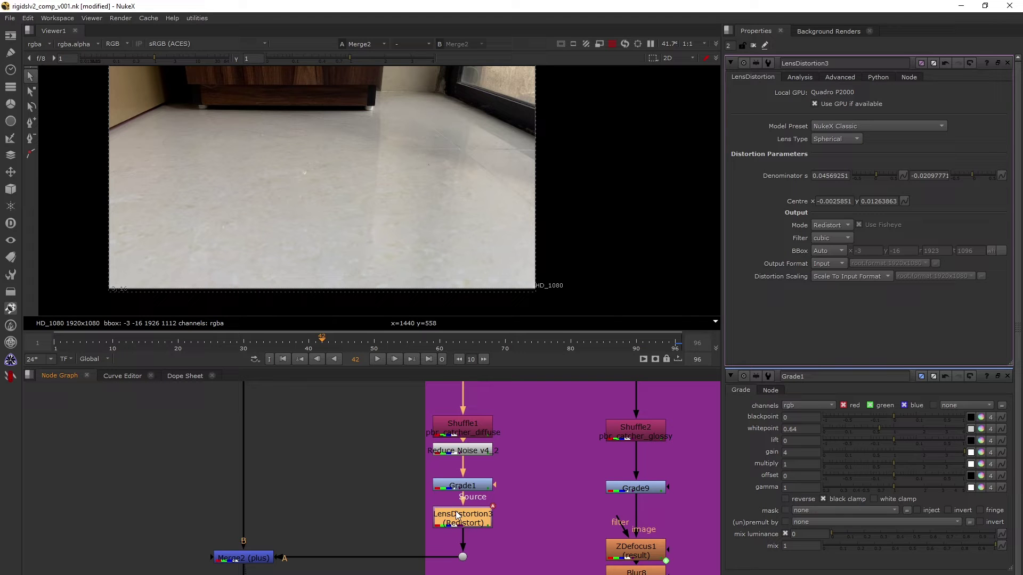
click(265, 559)
key(d)
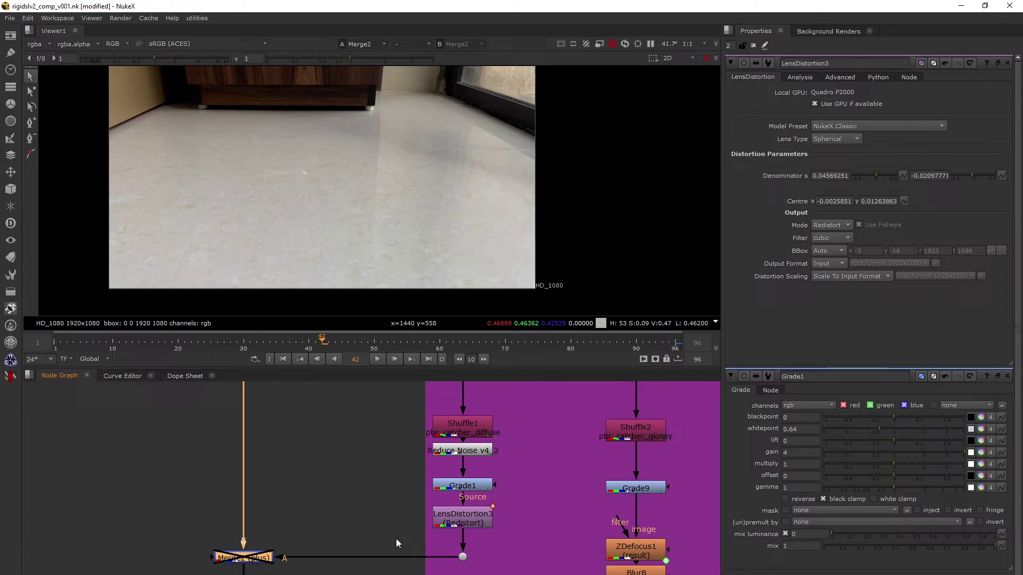
scroll(400, 535, down, 3)
View the Shuffle2 glossy pass with viewer gain raised to 18
click(372, 512)
key(space)
scroll(372, 512, down, 3)
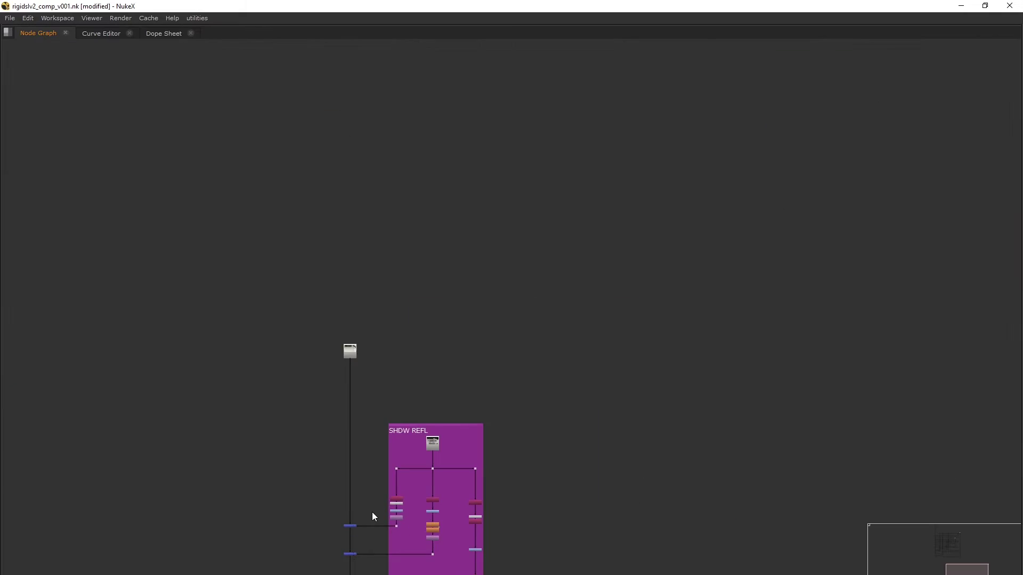
middle_drag(372, 513, 356, 485)
scroll(411, 456, up, 4)
scroll(460, 454, up, 3)
key(space)
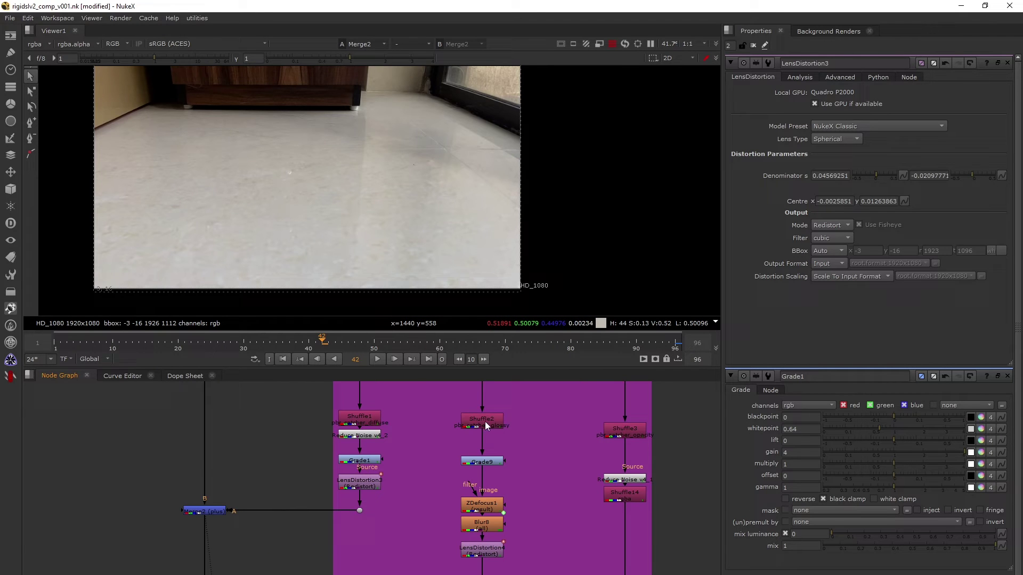
key(1)
drag(154, 58, 206, 58)
Compare the LensDistortion4 and Grade9 outputs in the viewer
scroll(431, 474, down, 1)
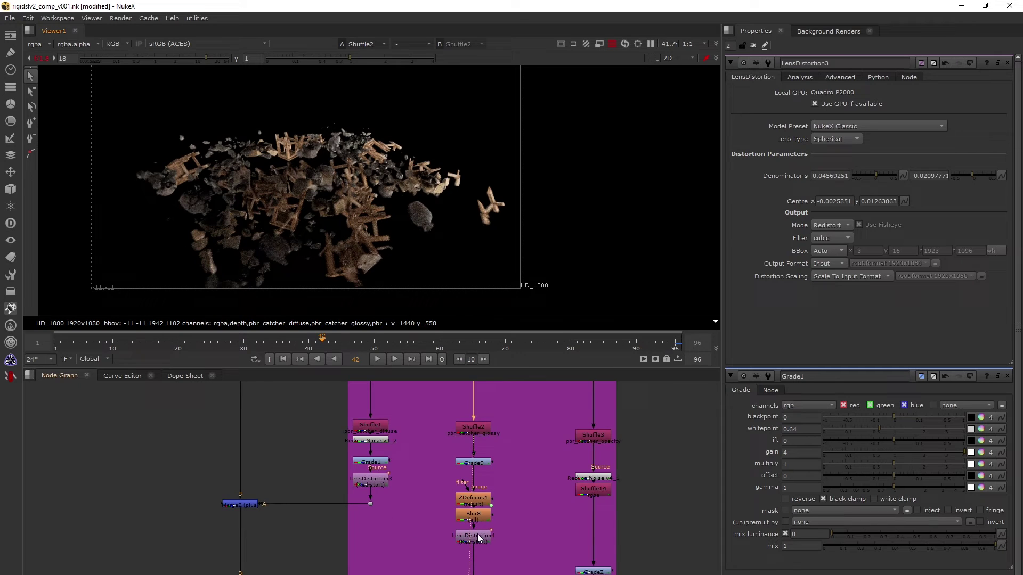
scroll(475, 537, up, 3)
click(479, 537)
key(1)
scroll(480, 536, down, 4)
scroll(485, 487, up, 3)
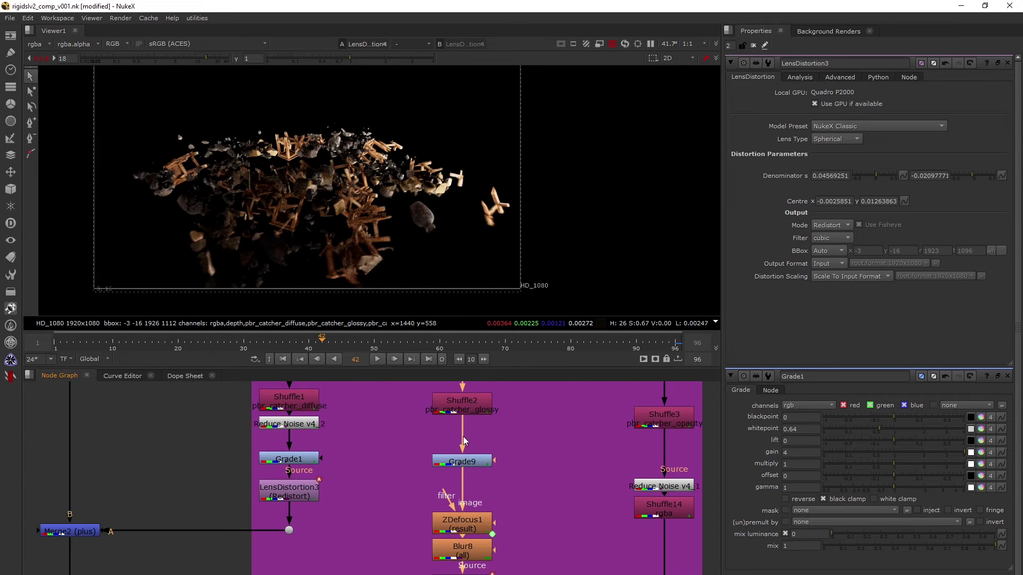
click(478, 463)
key(1)
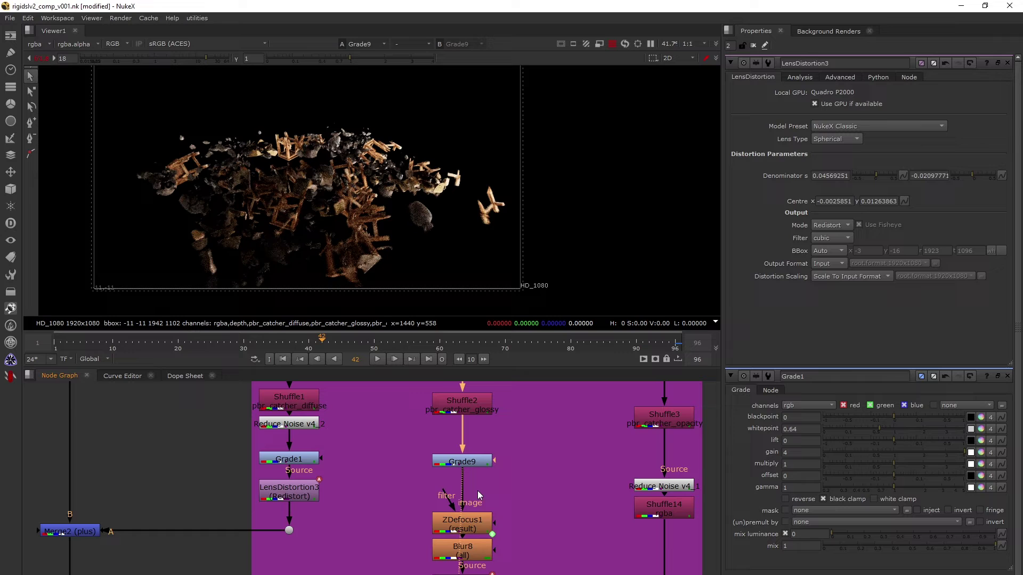
View the ZDefocus1 and Blur8 results with both nodes' settings open
click(476, 519)
key(1)
double_click(475, 520)
scroll(312, 117, up, 5)
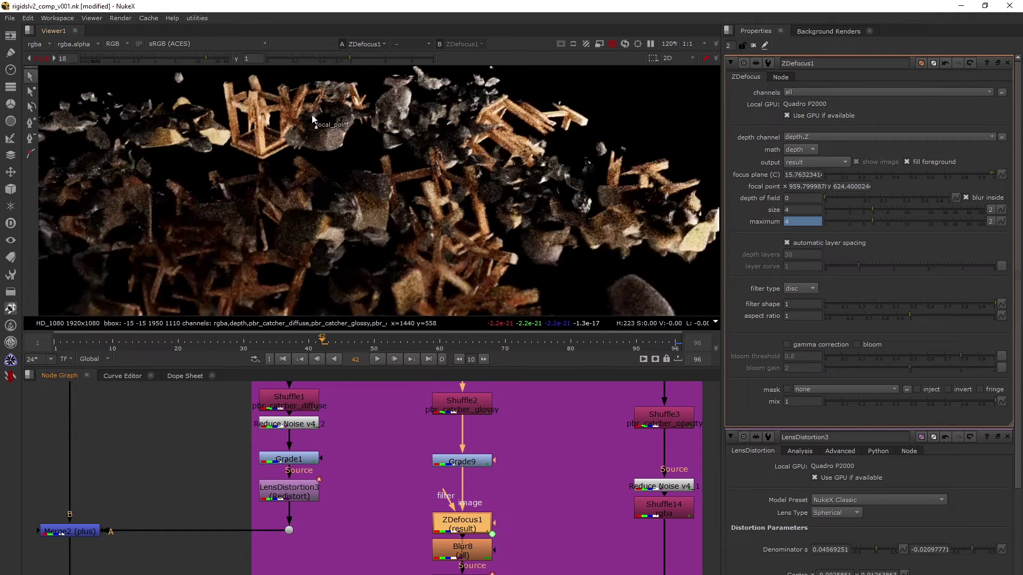
scroll(511, 449, down, 4)
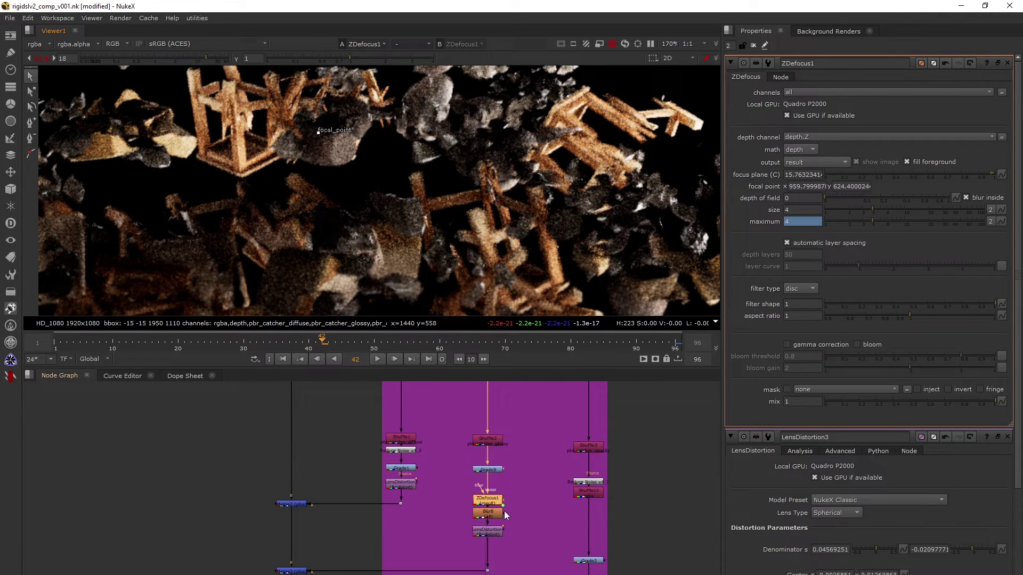
scroll(490, 496, up, 4)
click(490, 488)
key(1)
double_click(490, 487)
View the LensDistortion4 output again, then select the Merge3 node
scroll(375, 153, up, 3)
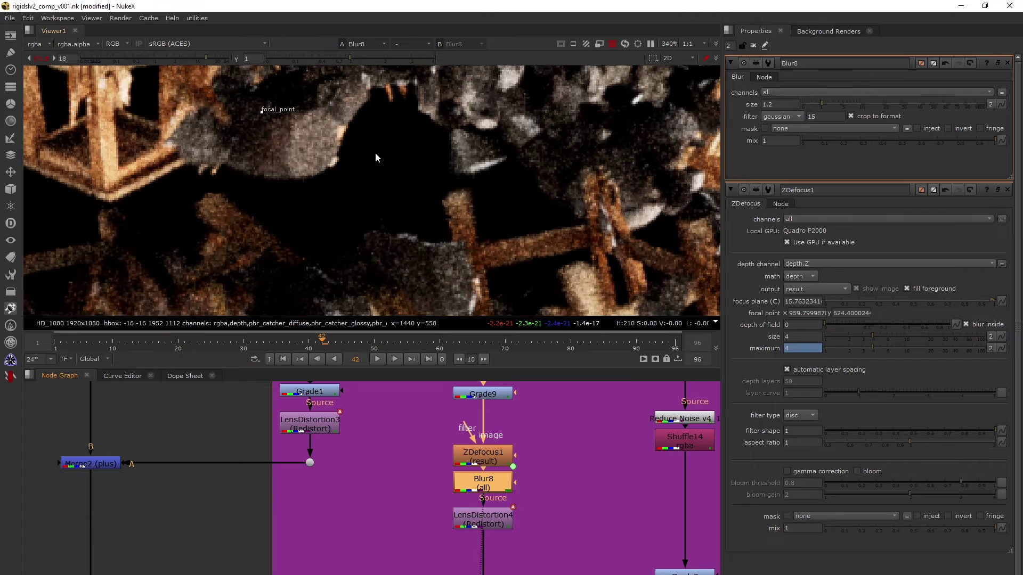
scroll(559, 455, down, 4)
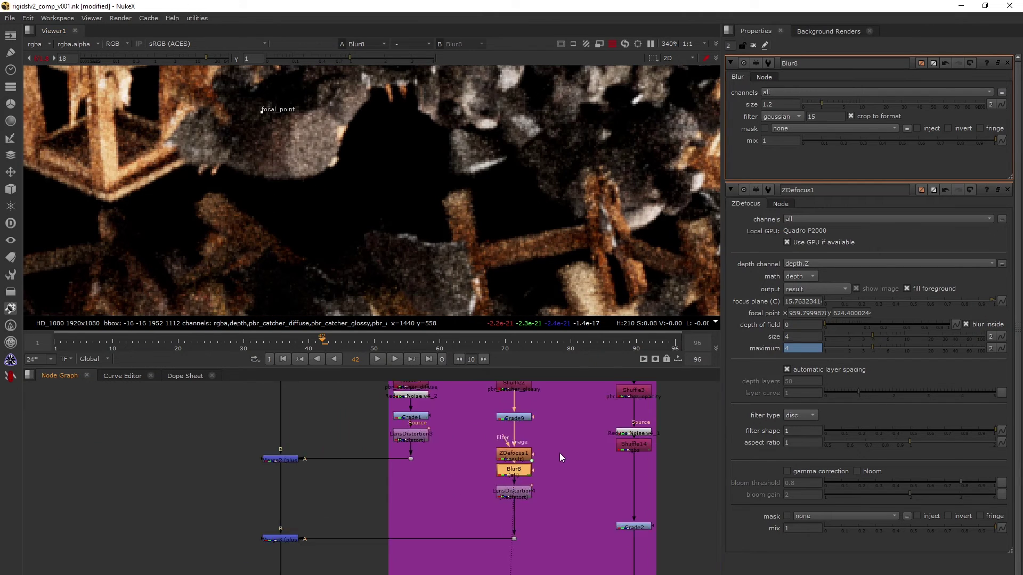
scroll(522, 480, up, 2)
click(534, 484)
key(1)
click(201, 492)
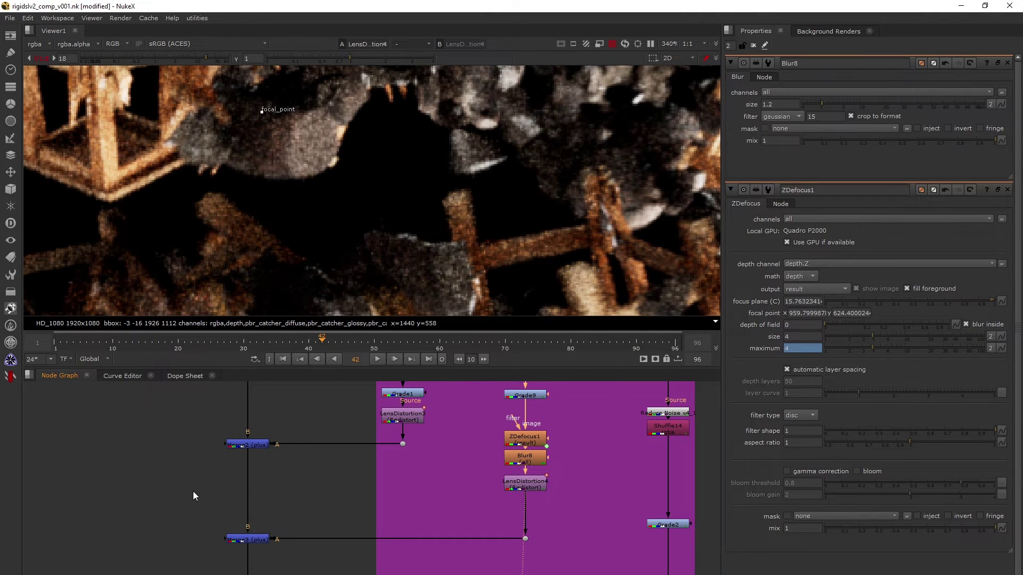
drag(194, 496, 327, 566)
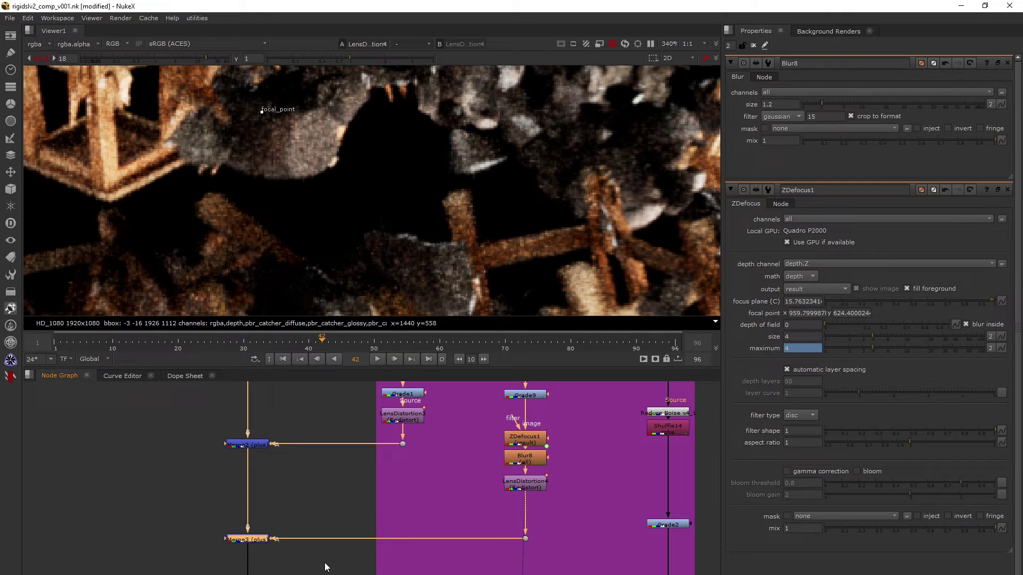
scroll(330, 561, down, 5)
View the Shuffle3 opacity pass and reset the viewer gain to 1
middle_drag(333, 562, 342, 503)
scroll(497, 442, up, 3)
scroll(415, 442, up, 4)
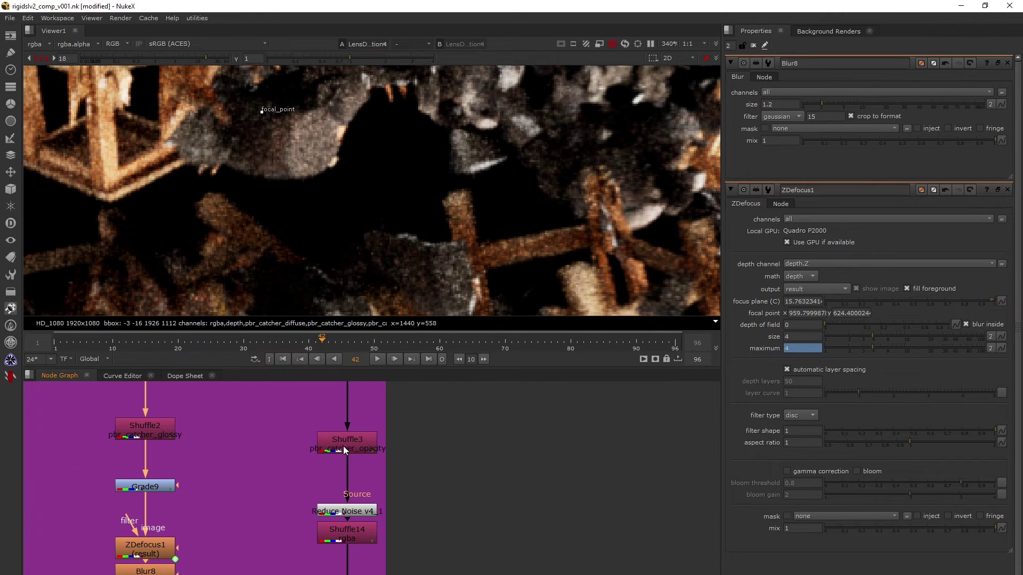
click(371, 438)
key(1)
scroll(387, 152, down, 4)
click(42, 57)
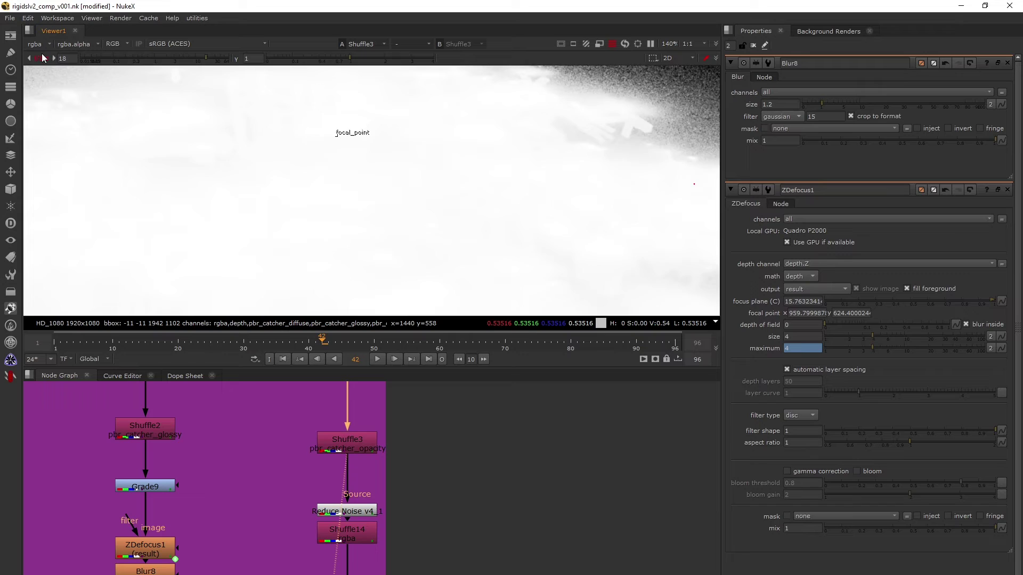
scroll(525, 150, down, 4)
scroll(456, 420, down, 3)
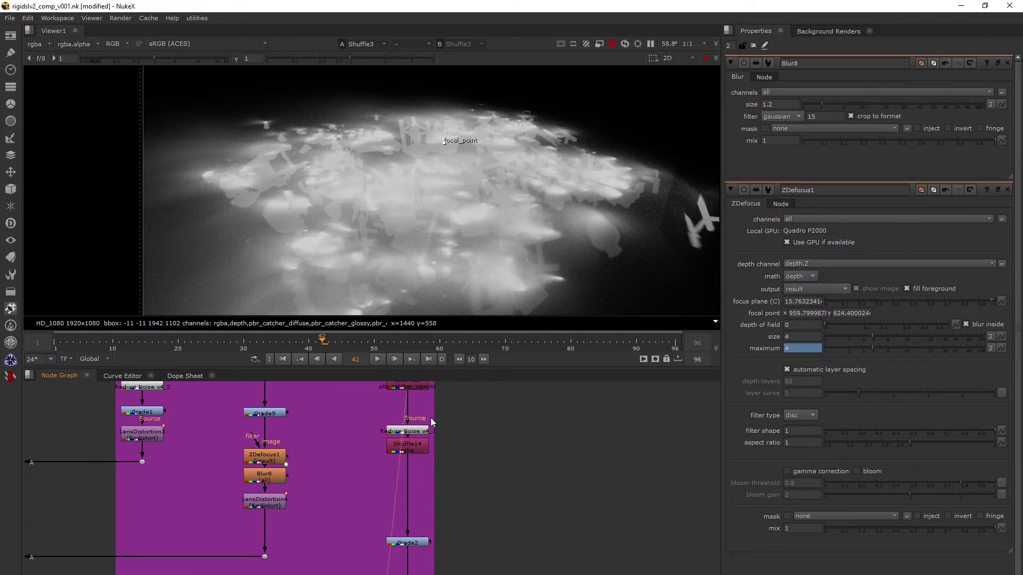
View the Reduce Noise v4 output, then the opacity-branch Shuffle node's output
click(413, 432)
key(1)
scroll(417, 439, down, 1)
scroll(417, 440, up, 3)
click(415, 438)
key(1)
scroll(467, 459, down, 5)
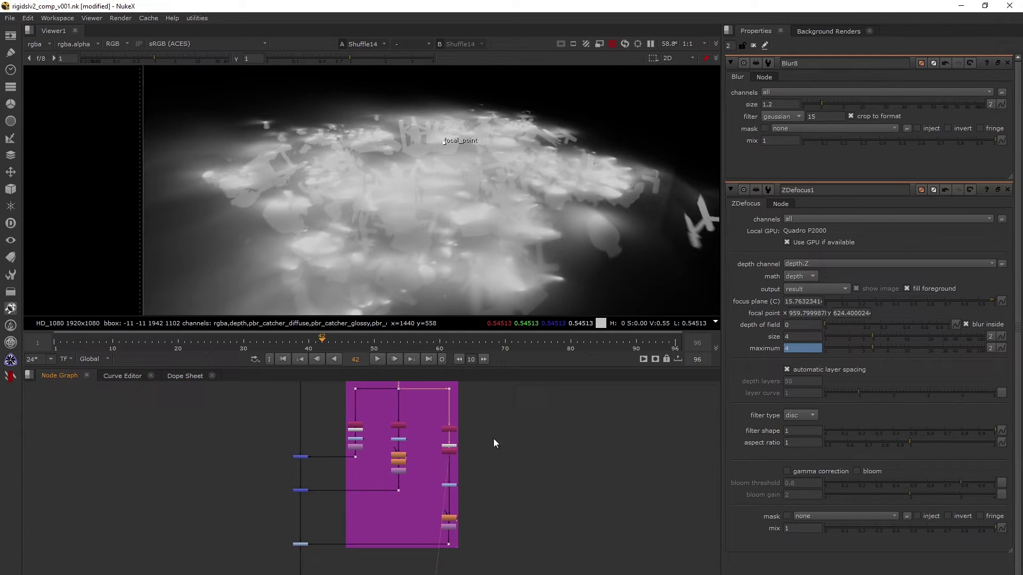
middle_drag(494, 439, 514, 399)
scroll(474, 434, up, 3)
View Grade2's output and open its settings, then view the ZDefocus4 output
click(465, 456)
key(1)
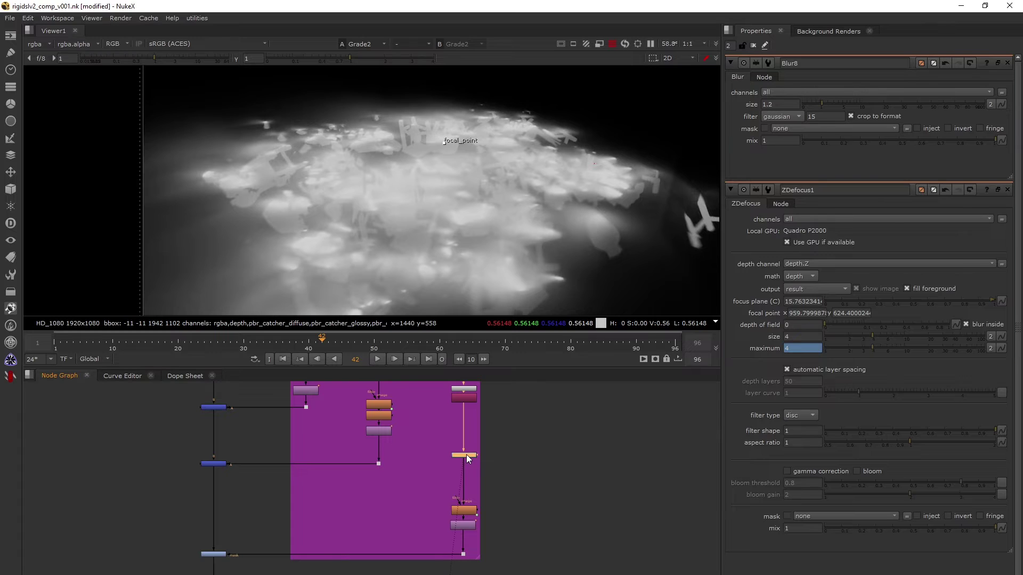
double_click(466, 455)
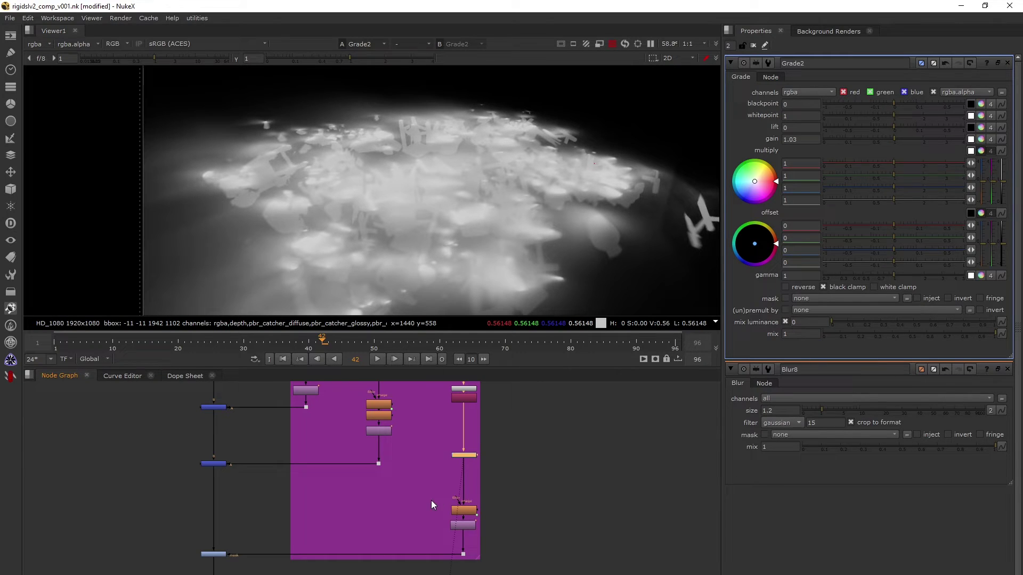
scroll(468, 511, up, 2)
click(472, 502)
key(1)
scroll(495, 485, down, 2)
scroll(290, 490, up, 2)
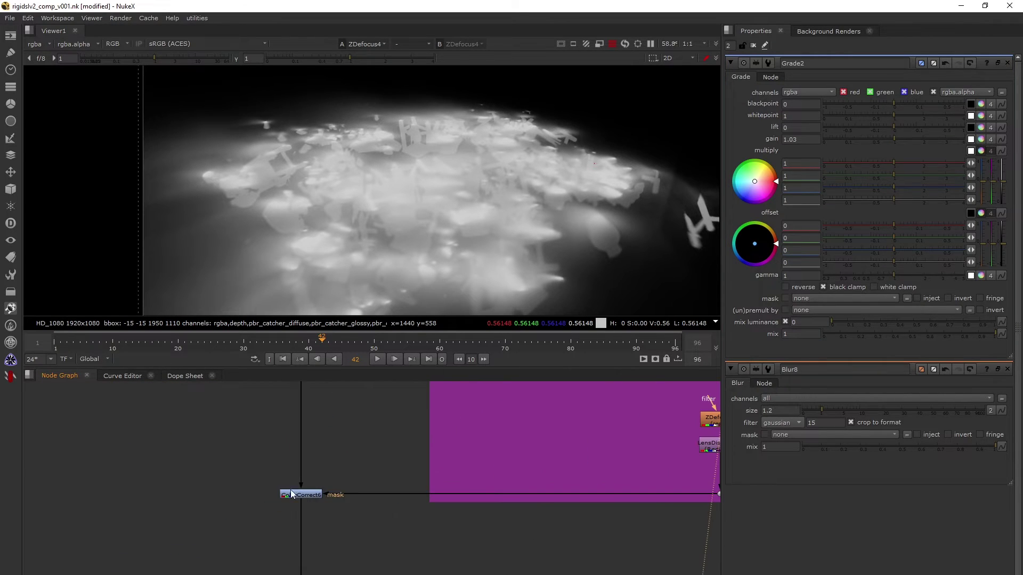
View ColorCorrect6 over the floor at viewer gain 6.5, zooming into the upper-left wall edge
click(292, 495)
key(1)
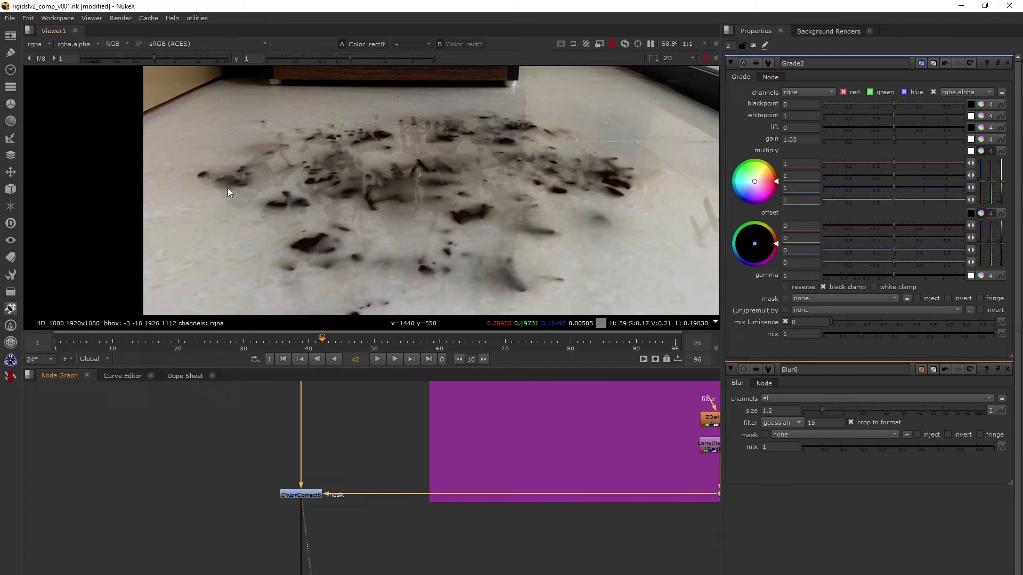
mouse_move(178, 60)
mouse_down()
mouse_move(205, 59)
mouse_move(188, 61)
mouse_up()
middle_drag(276, 188, 343, 202)
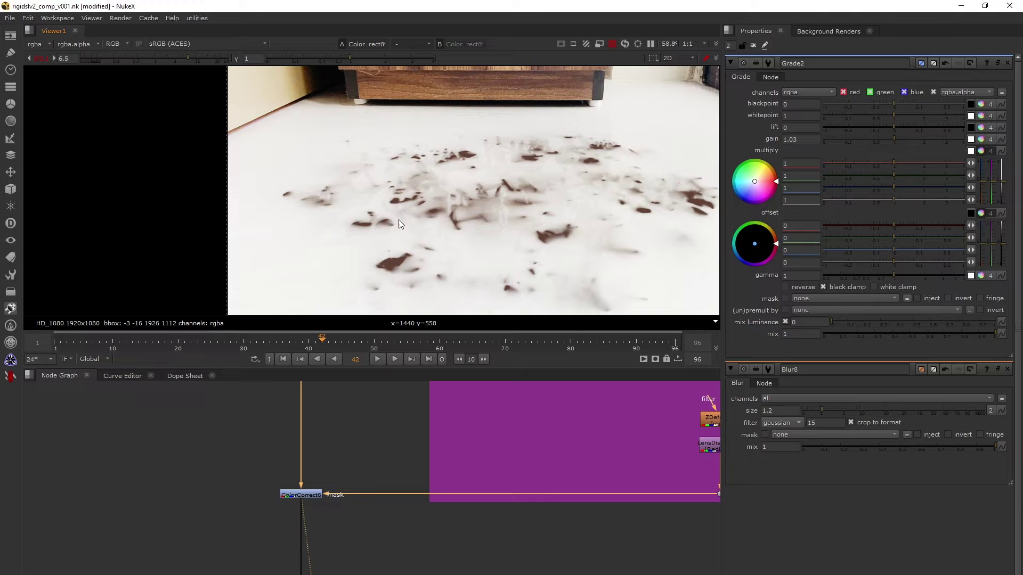
drag(425, 183, 280, 106)
scroll(205, 87, up, 8)
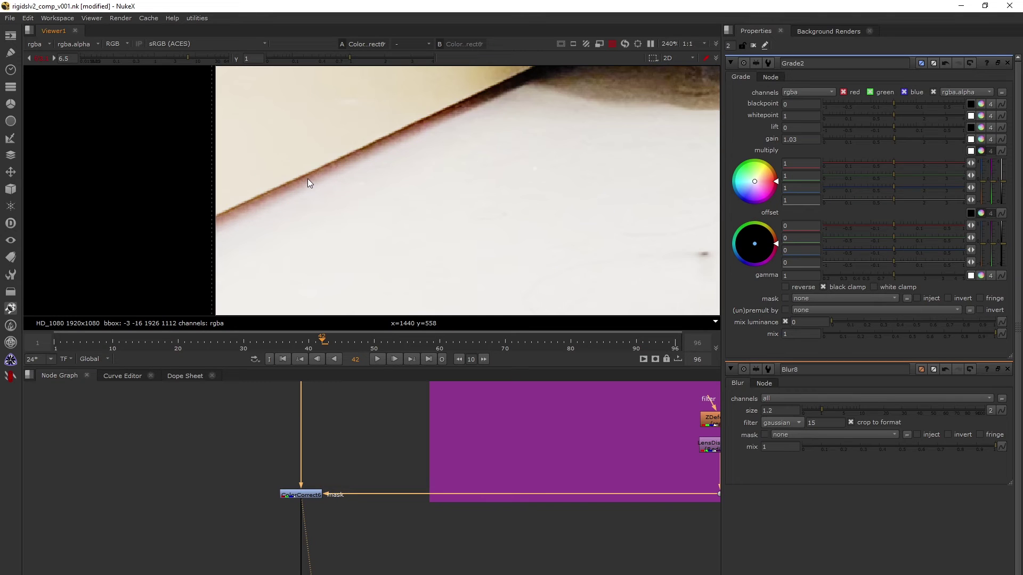
scroll(304, 181, down, 4)
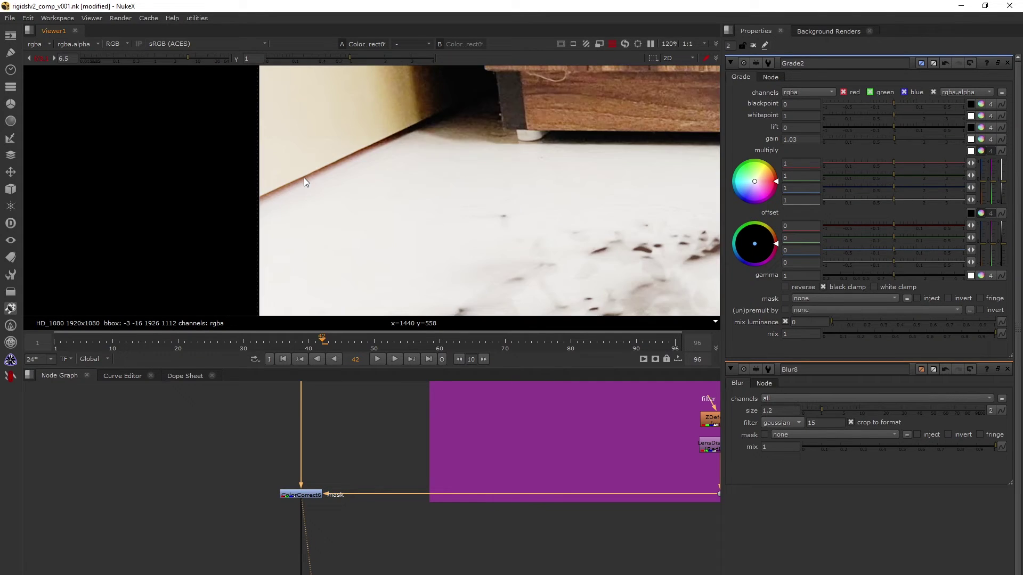
Select ColorCorrect6 and maximize the Node Graph to fill the window
drag(217, 453, 354, 513)
scroll(470, 505, down, 8)
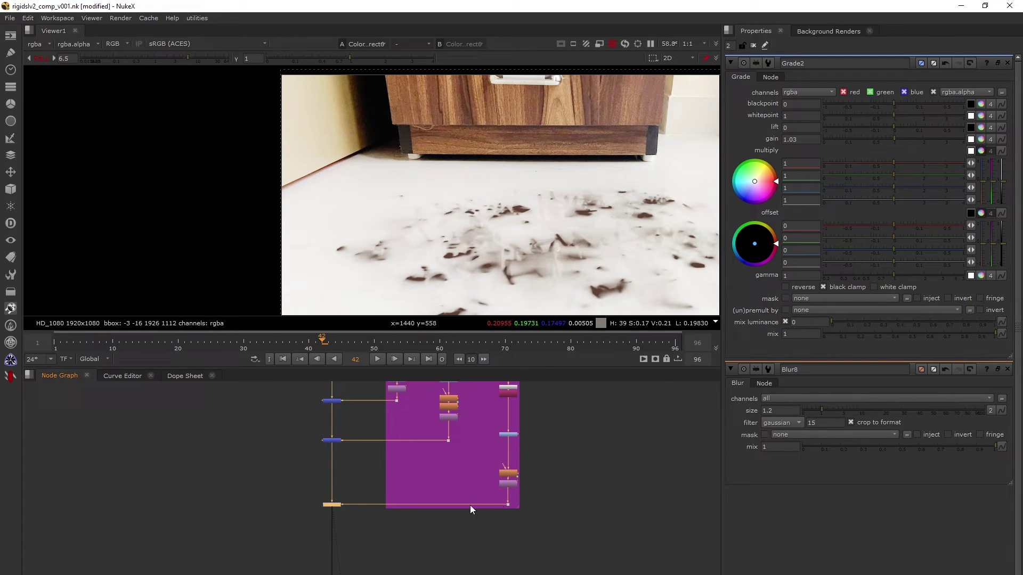
key(space)
Frame the whole tree, select the rebuild backdrops and their nodes, and restore the layout
middle_drag(454, 479, 311, 220)
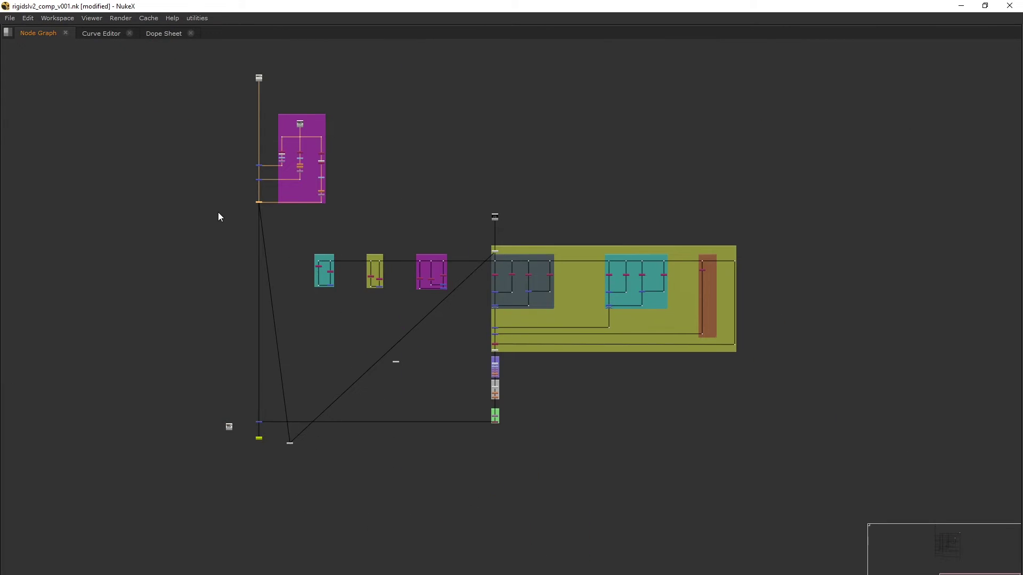
drag(288, 219, 831, 445)
scroll(282, 256, up, 5)
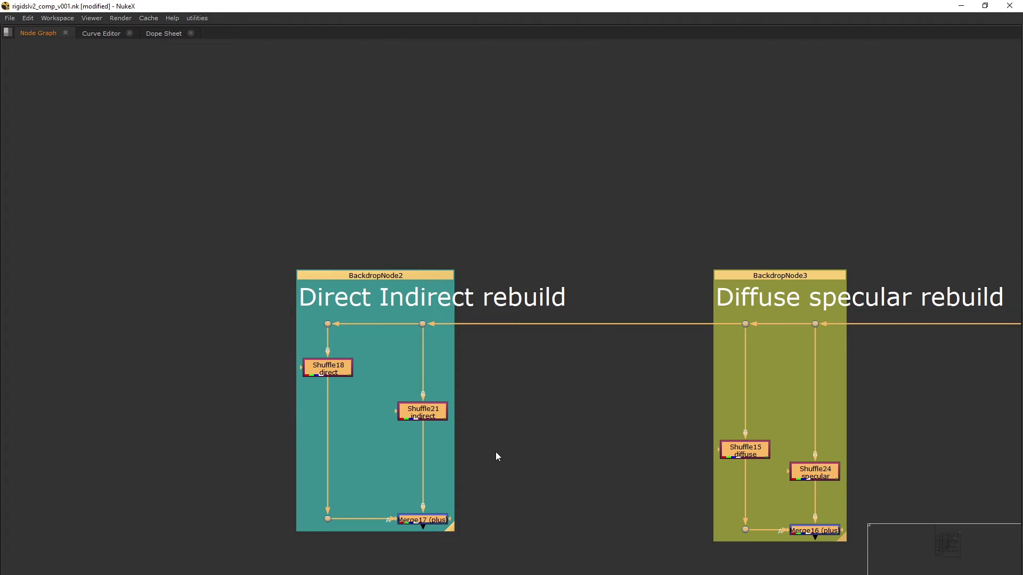
key(space)
View the Direct Indirect rebuild's Merge17 centred in the viewer at default exposure
middle_drag(389, 459, 389, 504)
scroll(389, 503, down, 4)
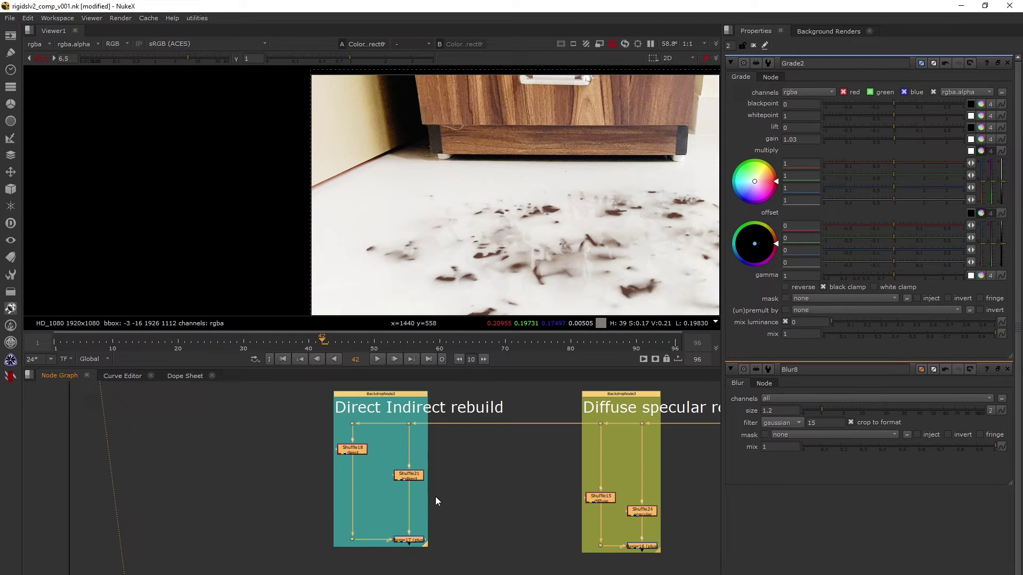
scroll(421, 528, up, 3)
click(417, 554)
key(1)
scroll(417, 556, down, 4)
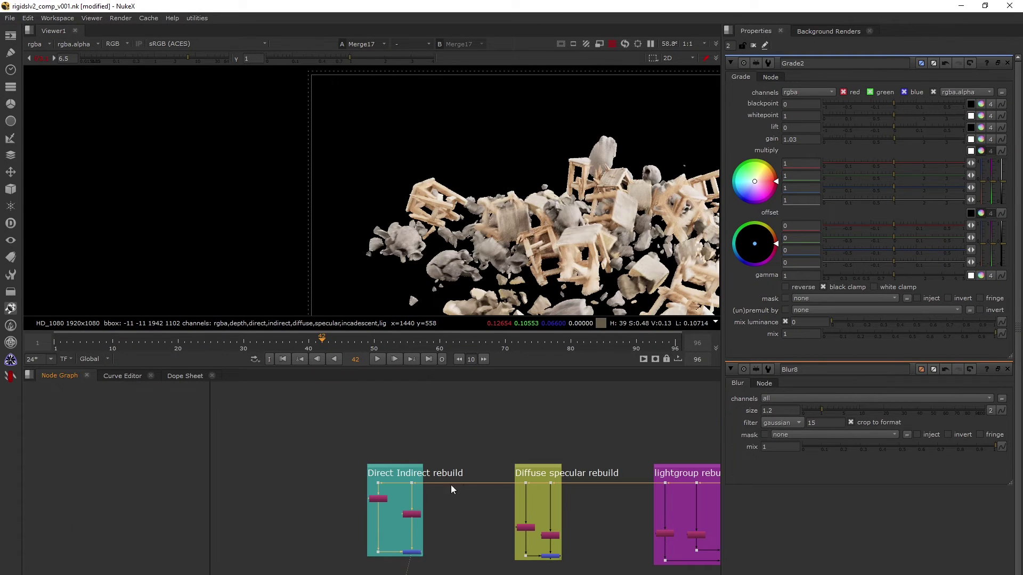
scroll(525, 494, up, 1)
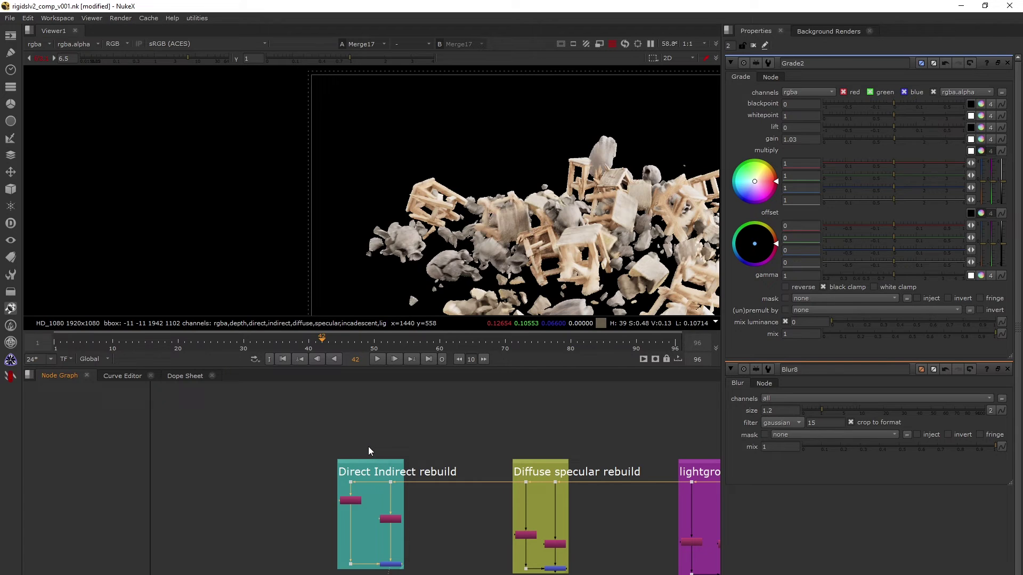
scroll(425, 181, down, 3)
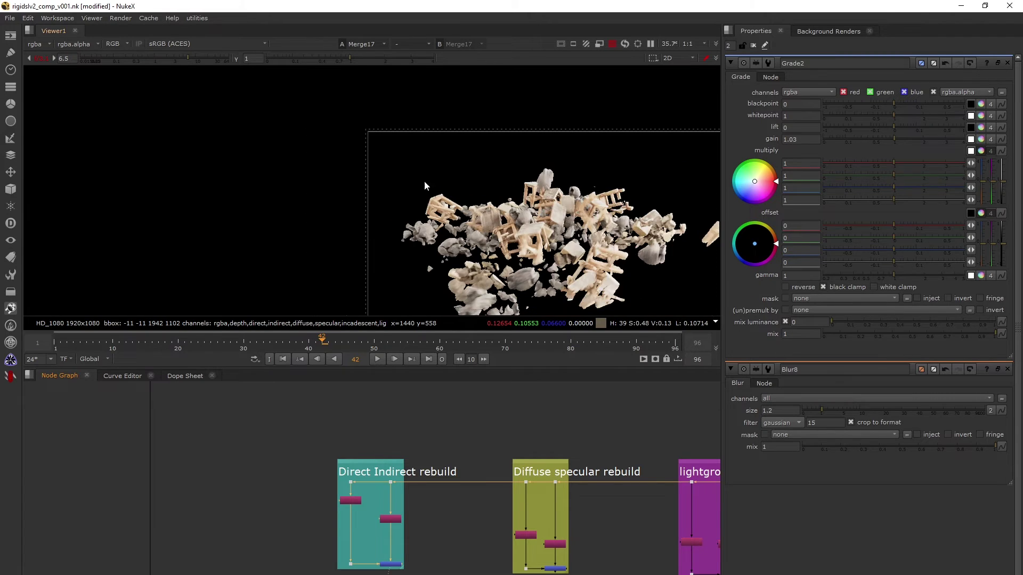
middle_drag(424, 181, 366, 163)
click(56, 58)
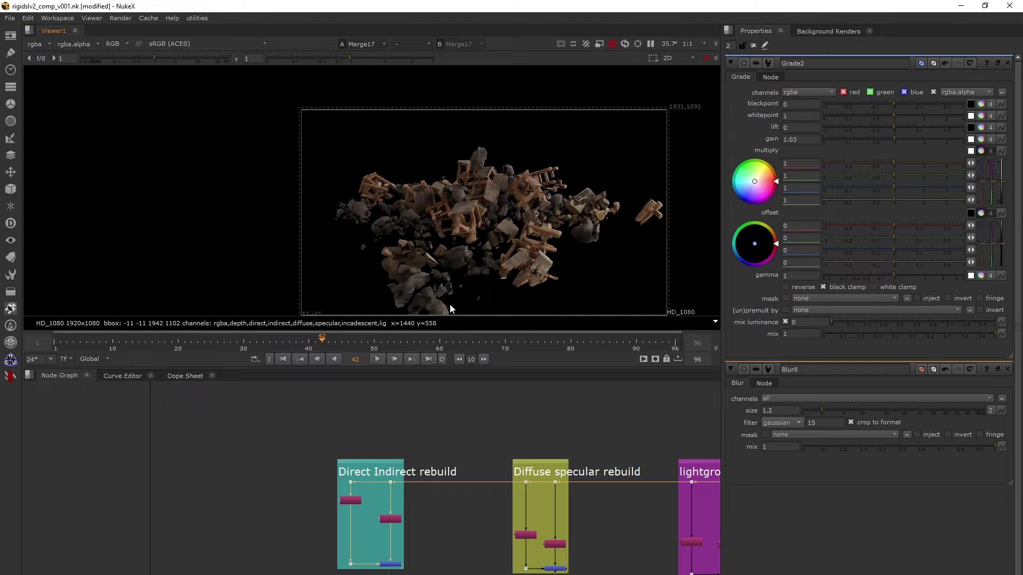
scroll(377, 513, up, 1)
Select the dot feeding Direct Indirect and inspect the Lightgroup AOV area's Unpremult5 in a maximized graph
drag(373, 414, 434, 484)
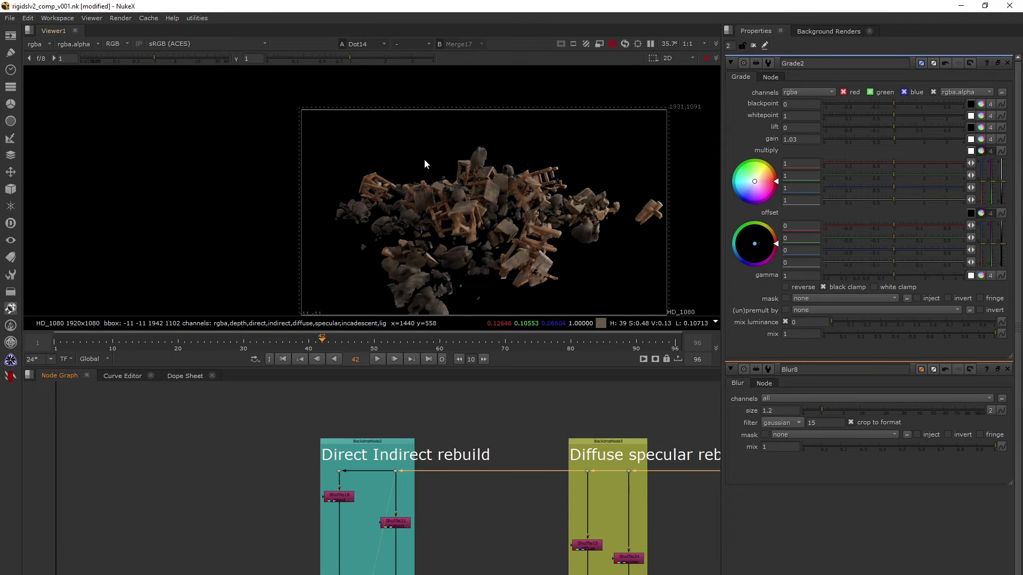
scroll(458, 164, up, 4)
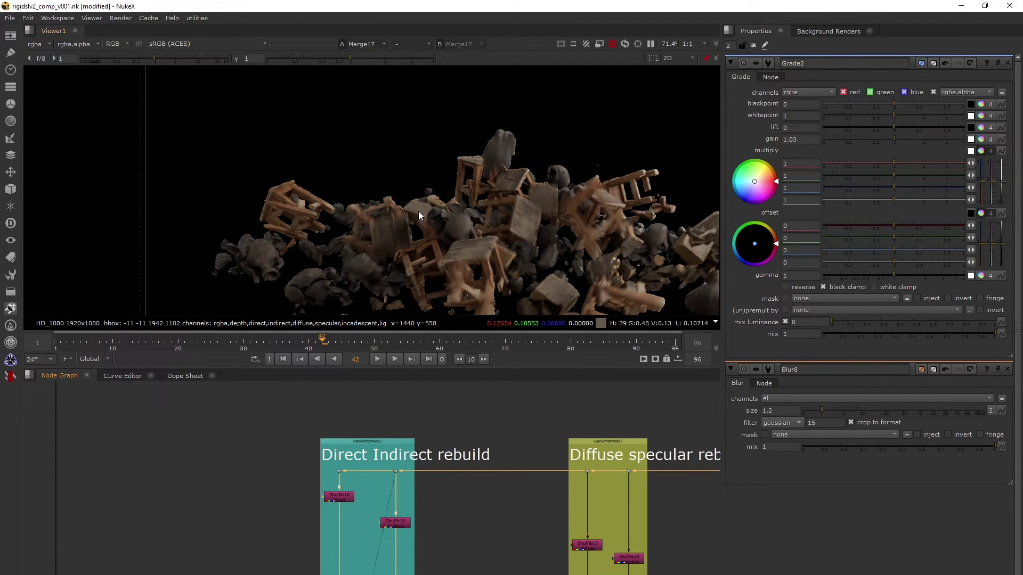
key(space)
scroll(482, 516, down, 5)
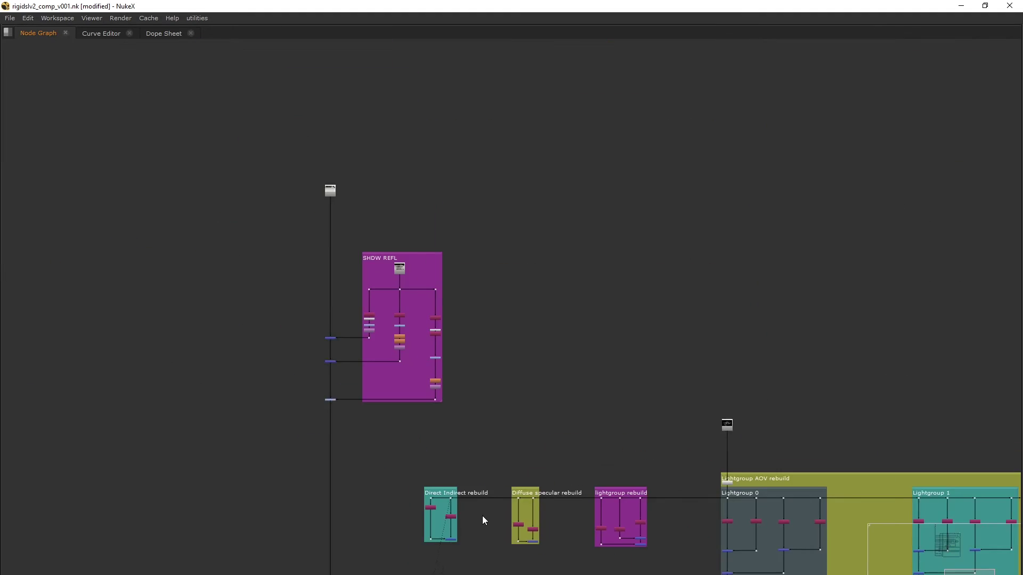
middle_drag(772, 525, 677, 500)
scroll(677, 499, up, 7)
drag(419, 328, 629, 408)
scroll(631, 382, down, 10)
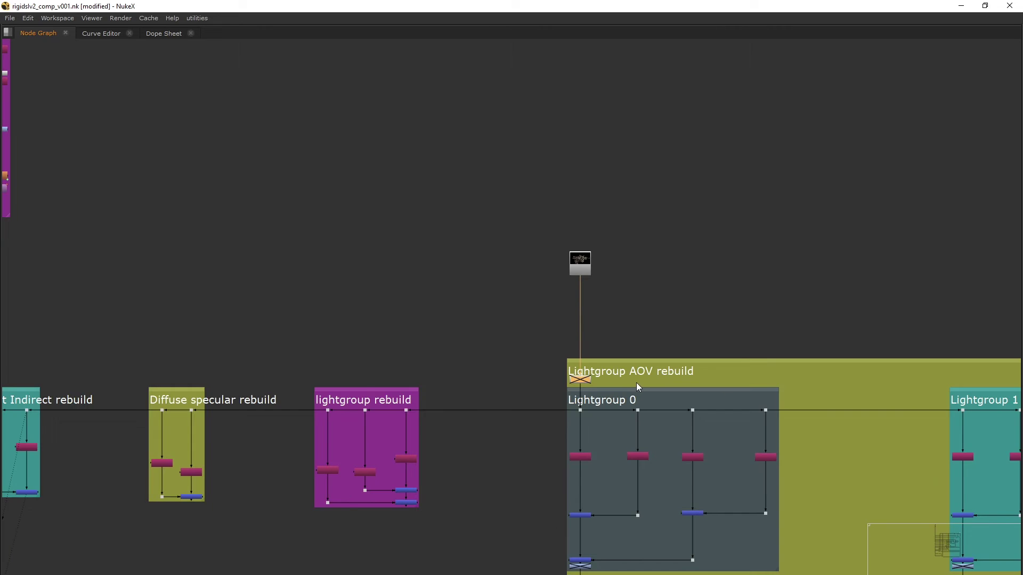
scroll(523, 395, up, 4)
scroll(275, 411, up, 3)
key(space)
Toggle the viewer between the original beauty at Dot14 and the Merge17 rebuild
click(210, 499)
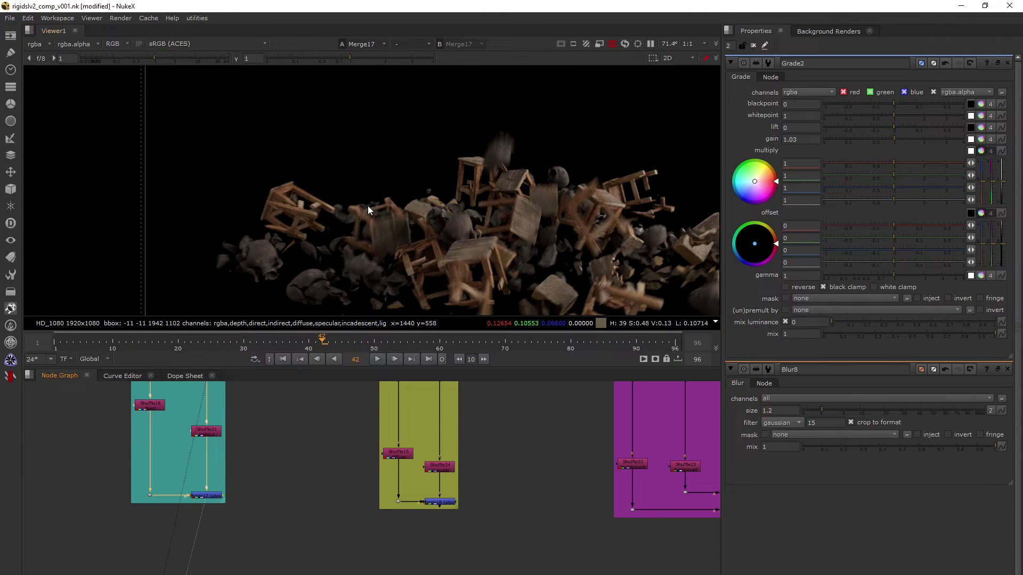
middle_drag(269, 435, 327, 550)
drag(253, 459, 305, 512)
key(1)
middle_drag(313, 233, 324, 168)
key(1)
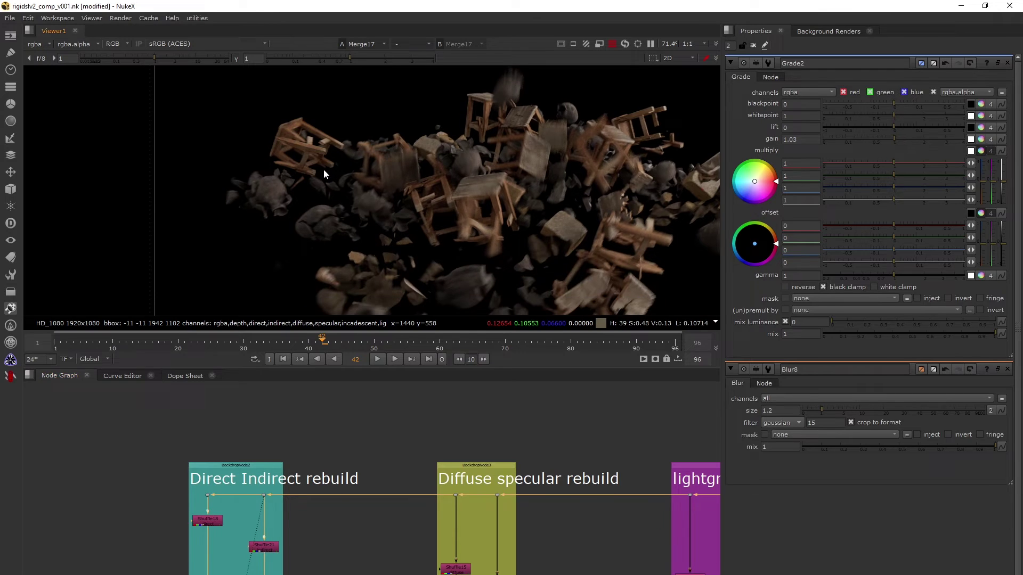
key(space)
key(f)
key(2)
key(1)
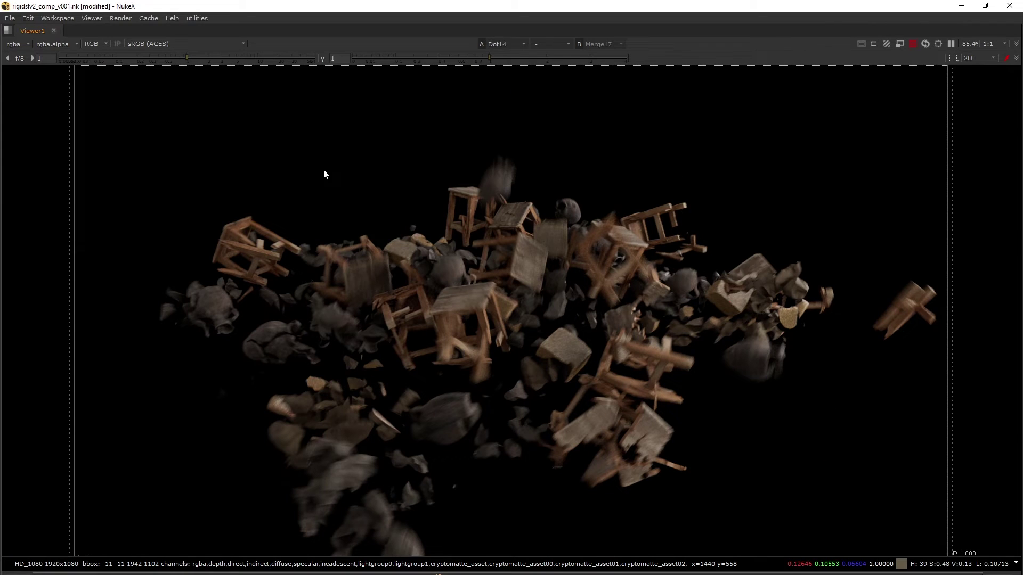
key(space)
Select Shuffle18, Shuffle21 and their merge in the Direct Indirect rebuild
scroll(273, 501, up, 3)
middle_drag(242, 439, 245, 504)
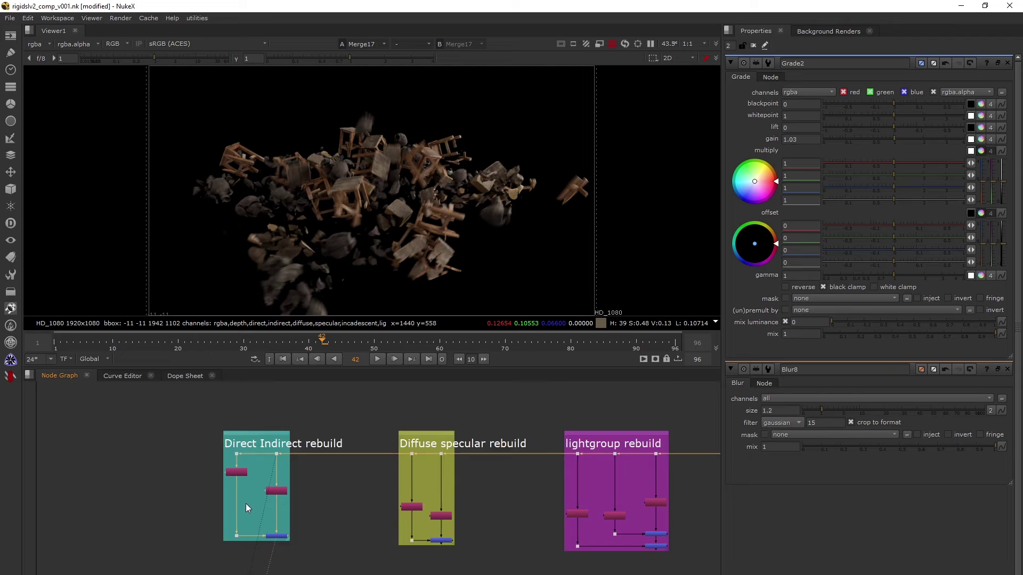
scroll(245, 503, up, 3)
drag(156, 419, 300, 545)
View the Shuffle15 diffuse pass, then the Merge16 diffuse-plus-specular sum with Shuffle24
scroll(334, 510, up, 2)
click(341, 510)
scroll(421, 510, up, 1)
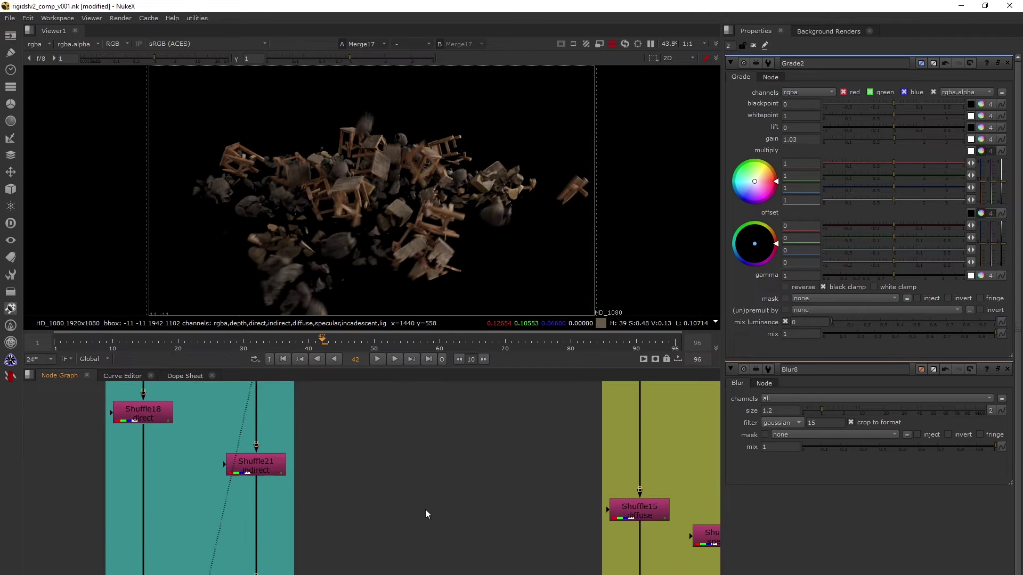
middle_drag(425, 509, 191, 439)
click(408, 438)
key(1)
click(496, 466)
click(496, 534)
key(1)
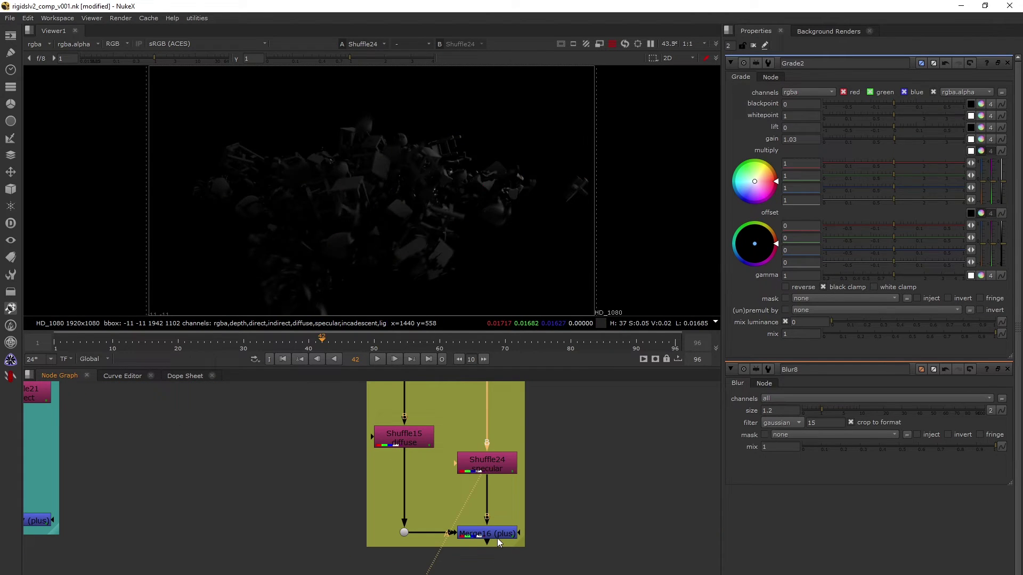
scroll(500, 529, down, 4)
Compare the Merge16 rebuild against the original beauty at Dot31
click(495, 428)
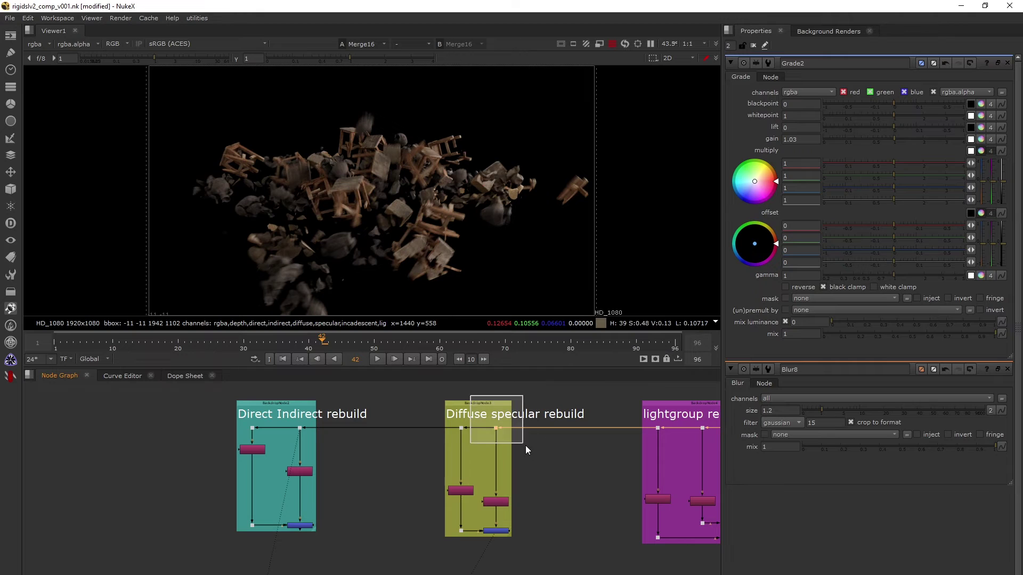
key(1)
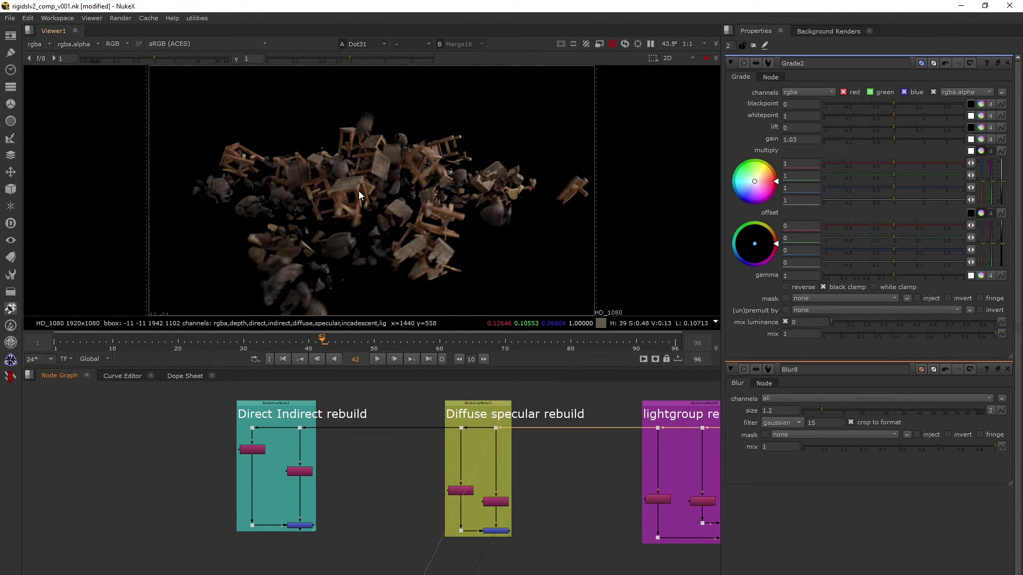
key(1)
key(2)
key(1)
Frame the lightgroup rebuild backdrop and clear the node selection
middle_drag(594, 486, 469, 482)
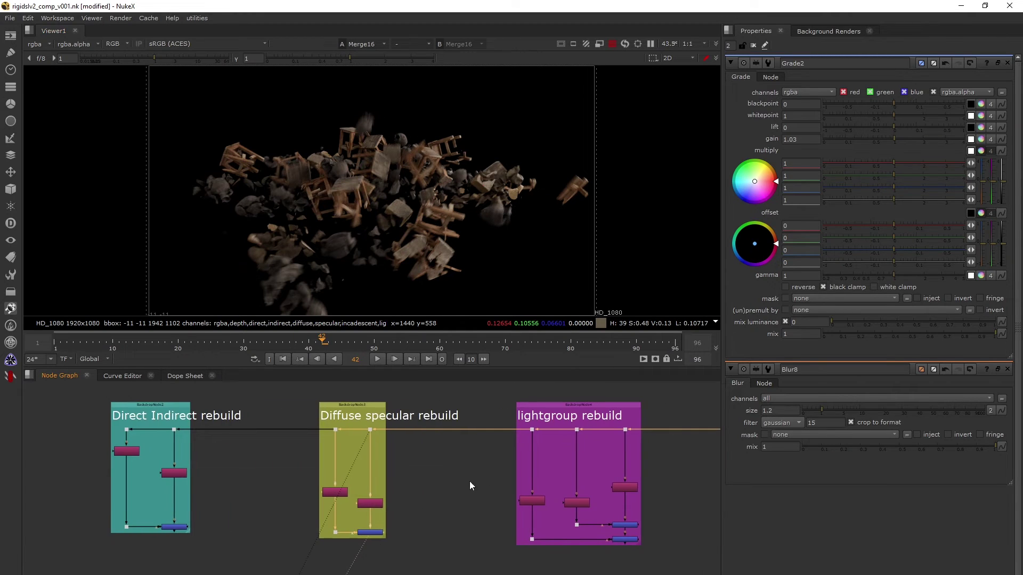
middle_drag(540, 445, 396, 451)
scroll(365, 405, up, 2)
drag(354, 385, 563, 420)
scroll(335, 541, up, 3)
View the lightgroup0 (Shuffle23), lightgroup1 (Shuffle26) and incandescent (Shuffle22) passes
click(468, 521)
key(1)
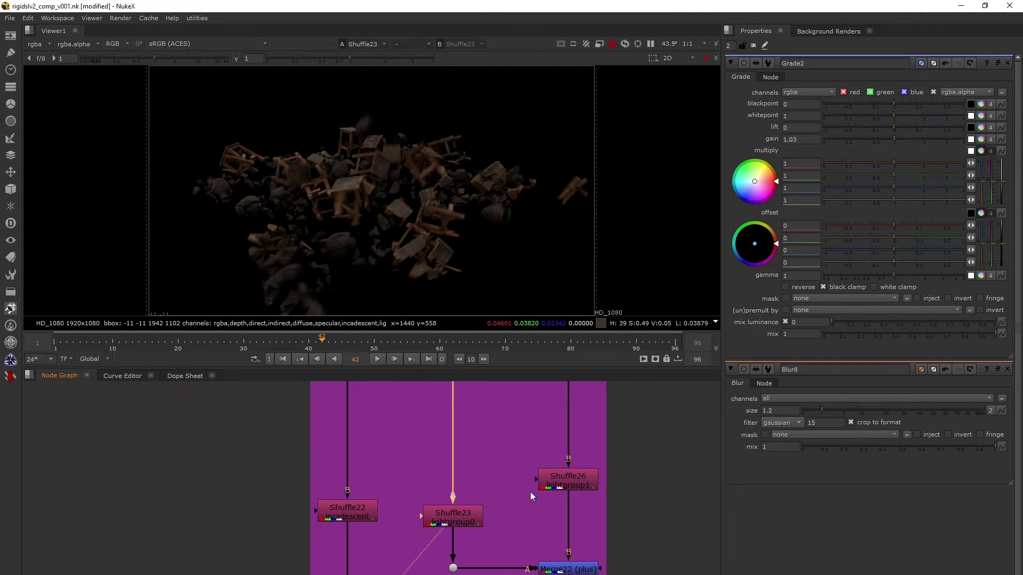
click(563, 478)
key(1)
click(439, 510)
key(1)
click(344, 513)
key(1)
scroll(345, 514, down, 3)
scroll(340, 464, up, 3)
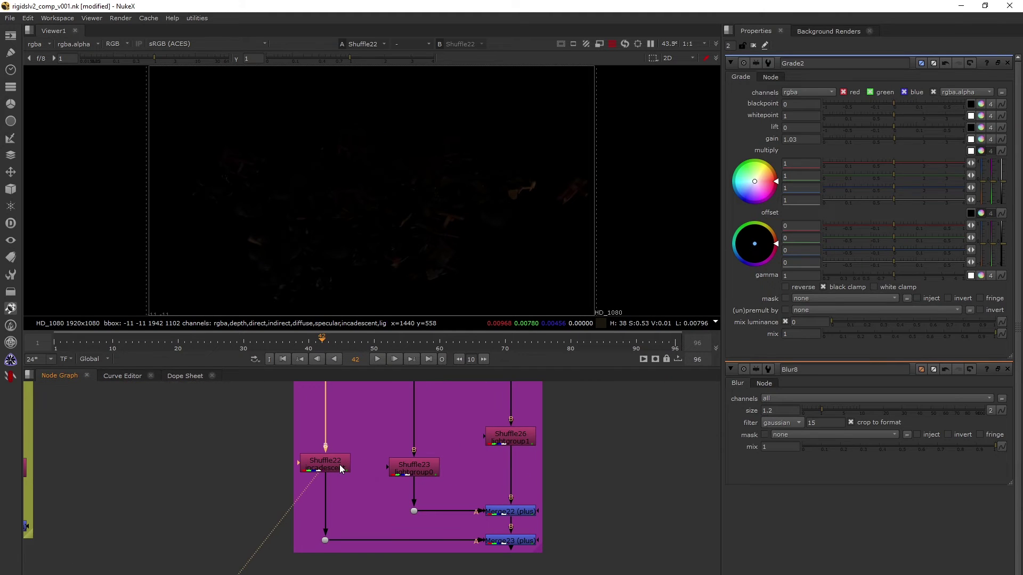
View the Merge23 lightgroup sum and compare it with the original beauty at Dot30
click(533, 542)
key(1)
scroll(538, 550, down, 4)
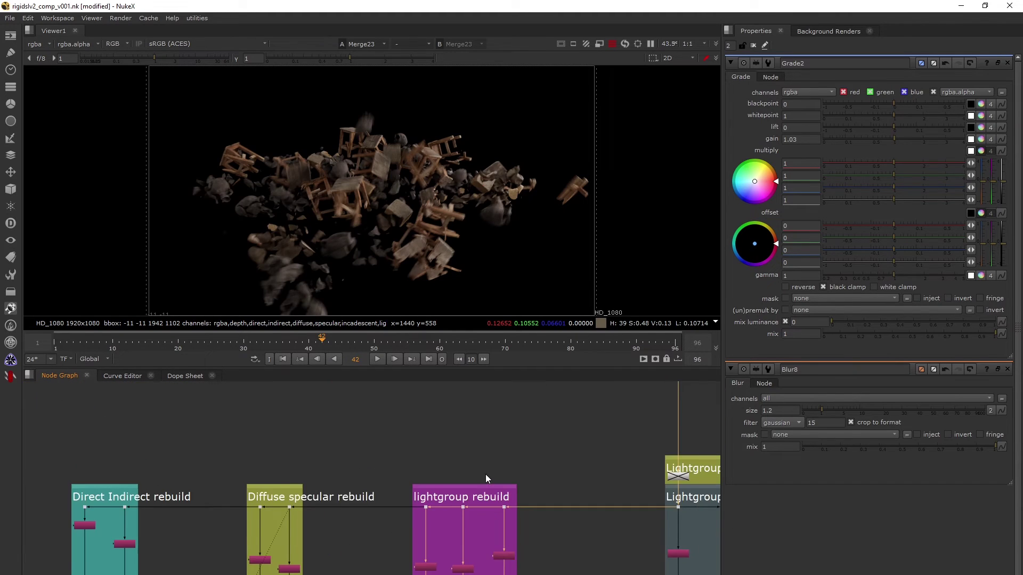
scroll(485, 477, up, 3)
drag(482, 462, 532, 535)
key(1)
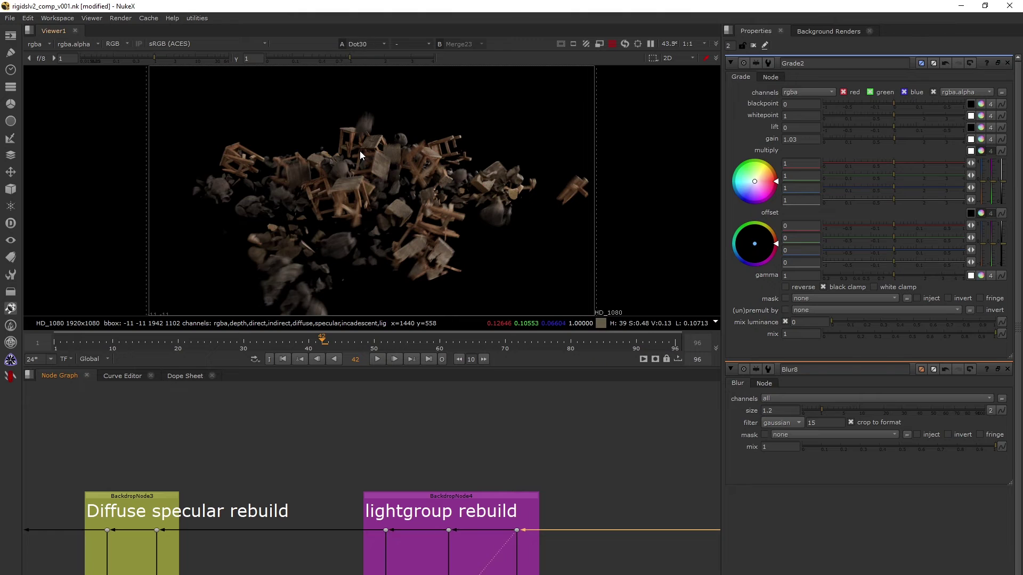
key(1)
key(2)
key(1)
Frame the rebuild backdrops and maximize the Node Graph to fill the window
scroll(440, 501, down, 4)
middle_drag(461, 480, 439, 467)
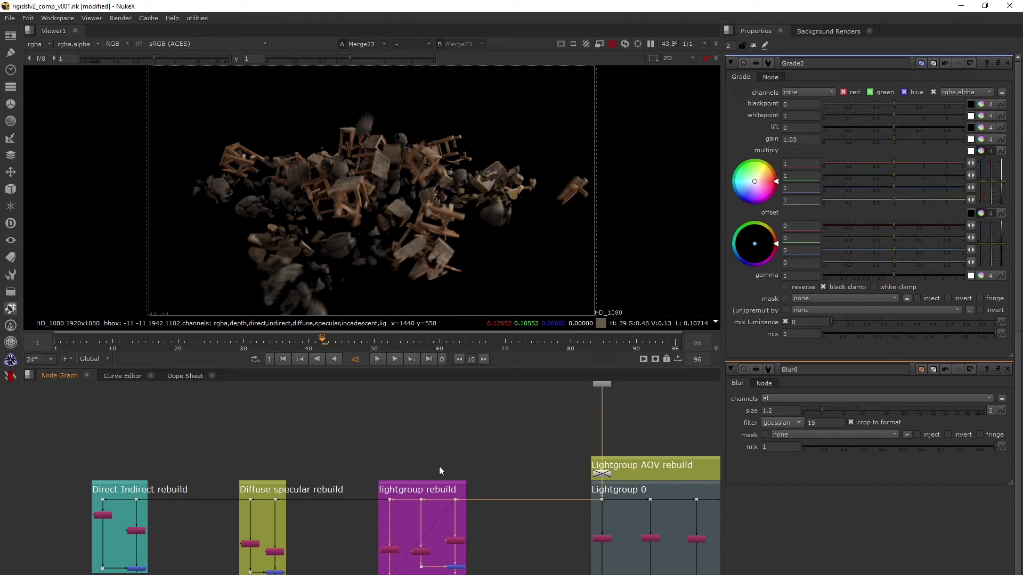
scroll(426, 458, down, 1)
key(space)
Select the Lightgroup AOV rebuild nodes, then the four Lightgroup 0 Shuffle nodes, and restore the viewer
middle_drag(509, 513, 408, 451)
scroll(437, 469, down, 3)
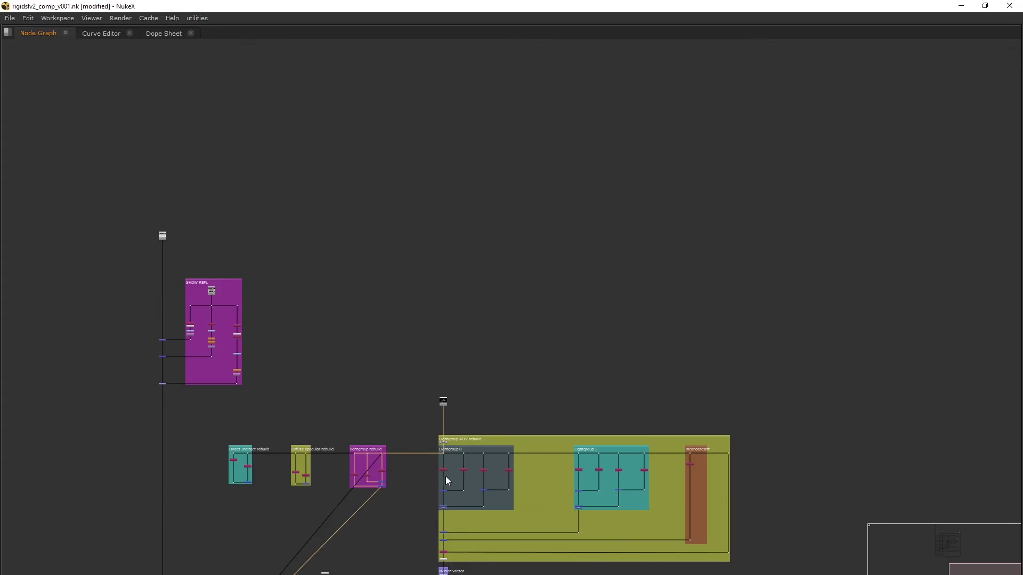
scroll(445, 476, up, 3)
drag(329, 335, 906, 563)
scroll(270, 366, up, 2)
scroll(449, 446, up, 3)
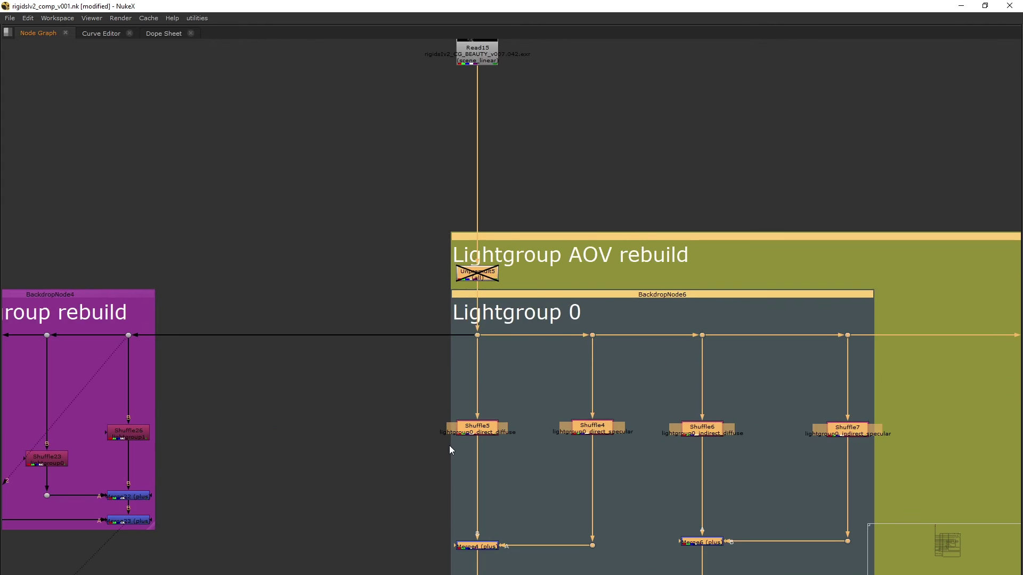
middle_drag(449, 450, 225, 304)
click(247, 451)
drag(228, 309, 781, 384)
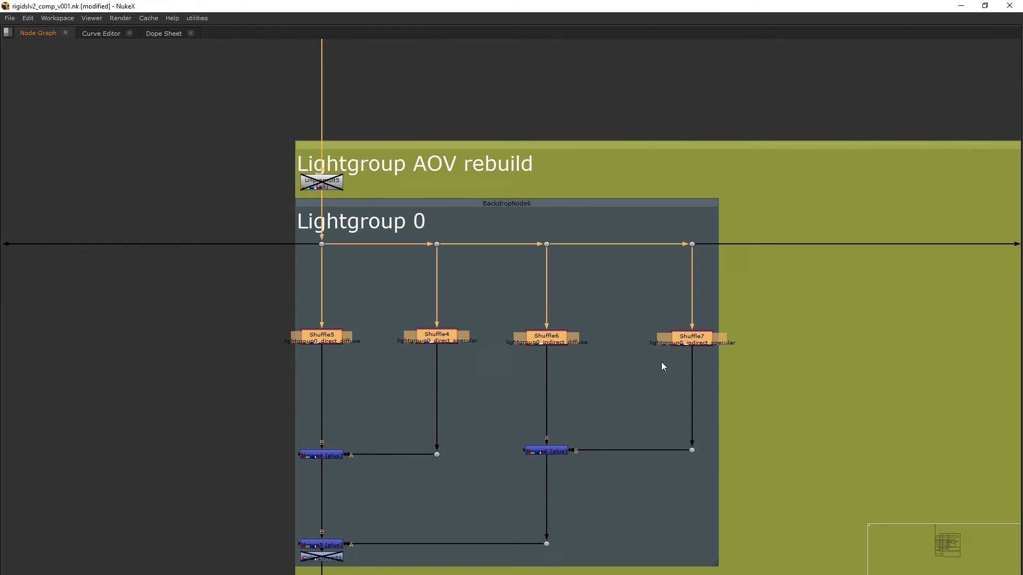
key(space)
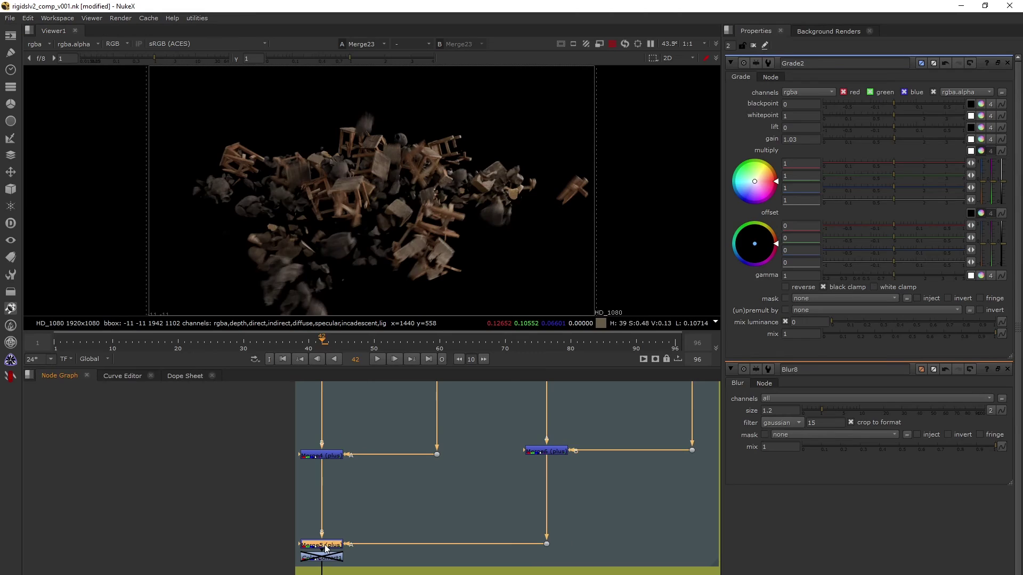
View Lightgroup 0's feeding Dot7, then the Shuffle23 pass, in the viewer
scroll(322, 530, down, 4)
drag(285, 424, 328, 463)
key(1)
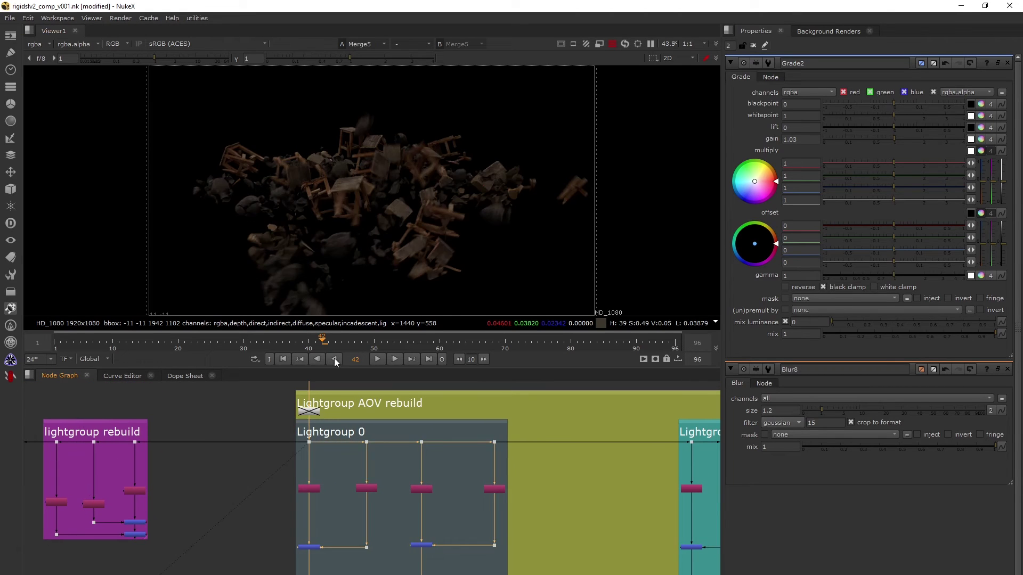
middle_drag(276, 542, 345, 485)
scroll(132, 444, up, 3)
click(183, 449)
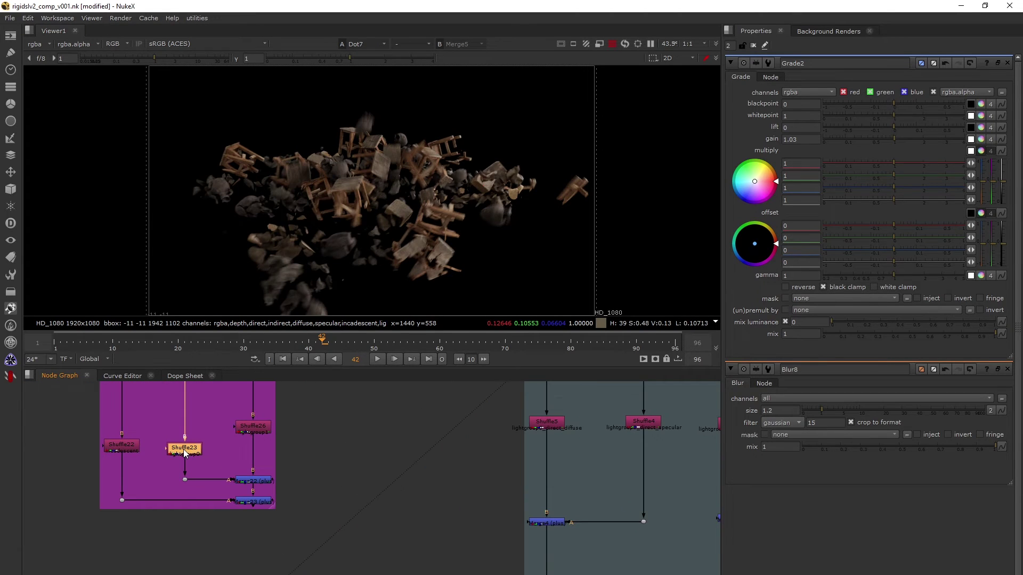
scroll(183, 449, up, 3)
key(1)
View Merge5 and flip between it and Shuffle23 to compare
scroll(183, 449, down, 5)
middle_drag(430, 484, 404, 453)
scroll(404, 452, up, 2)
click(397, 516)
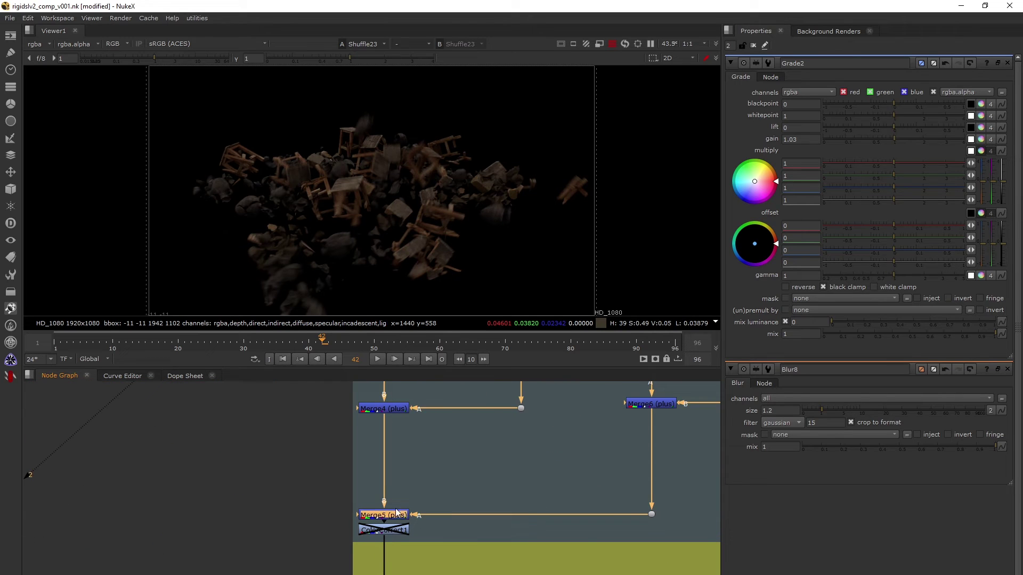
key(1)
key(1)
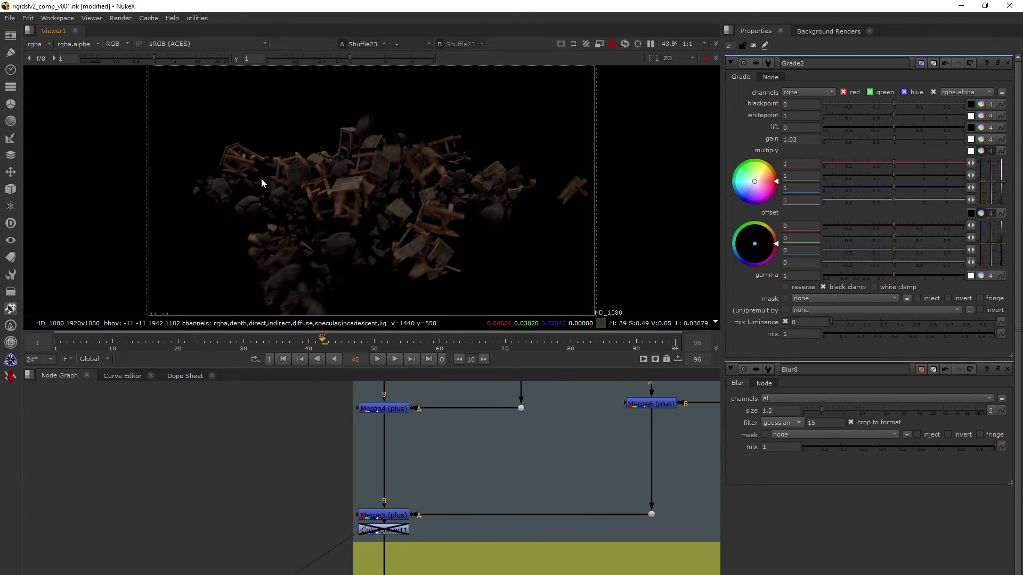
key(2)
key(1)
Select the four Lightgroup 1 Shuffle nodes and view their Merge10 result
scroll(360, 411, down, 3)
scroll(368, 427, down, 1)
middle_drag(401, 541, 341, 494)
scroll(536, 549, down, 5)
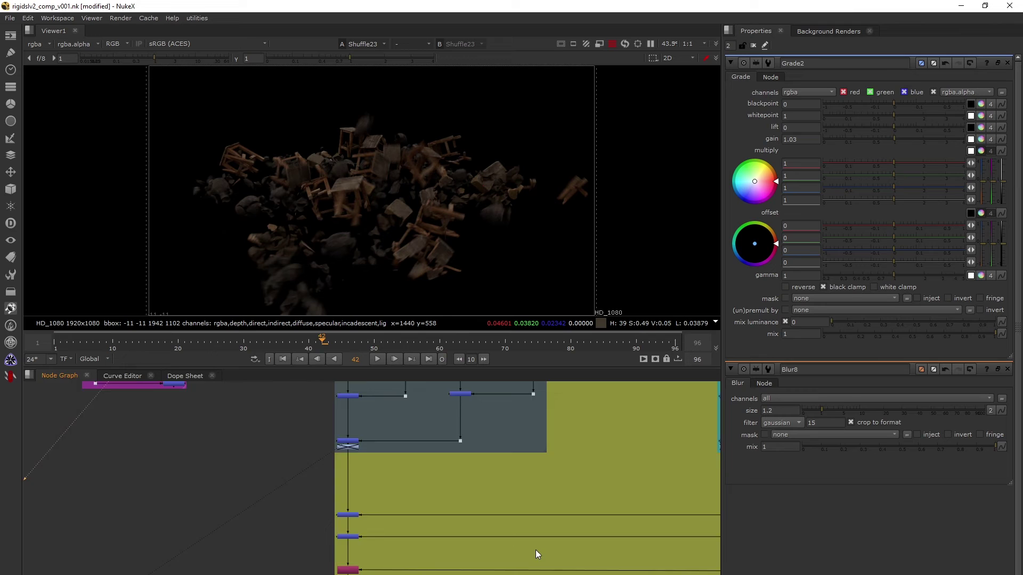
middle_drag(629, 467, 424, 449)
scroll(422, 448, up, 3)
scroll(422, 448, up, 2)
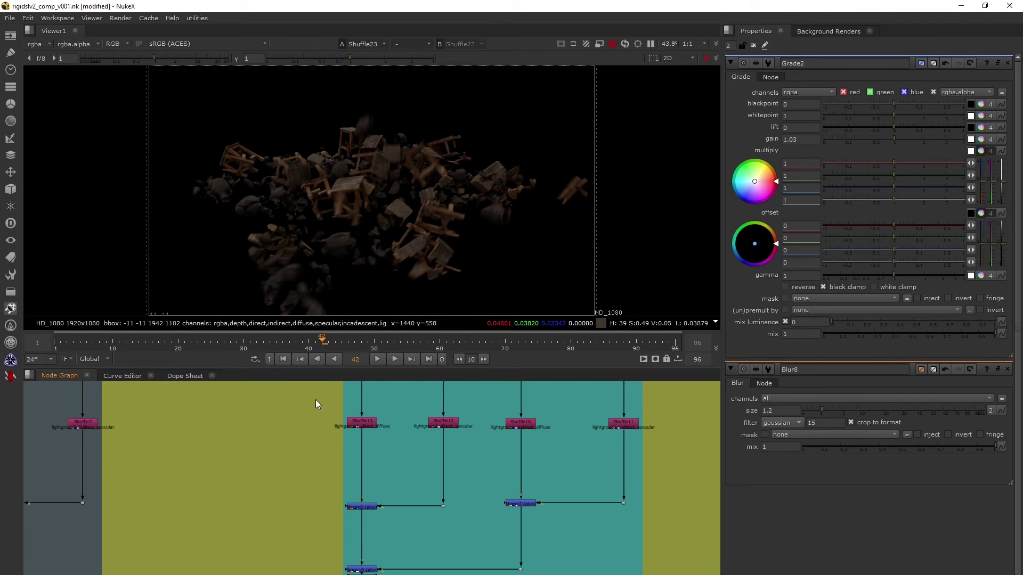
drag(316, 400, 702, 459)
scroll(491, 459, up, 2)
scroll(490, 458, down, 4)
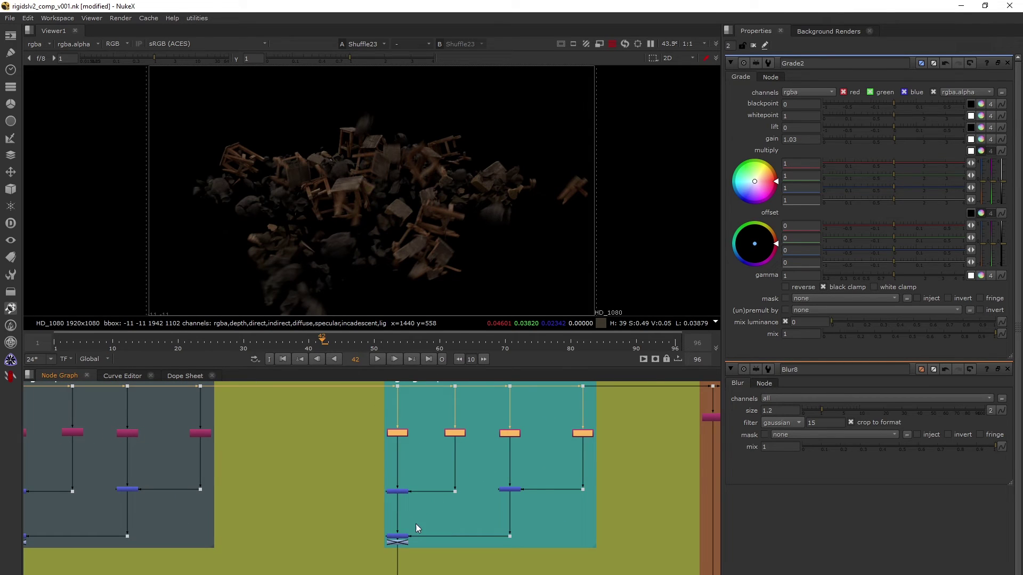
scroll(458, 509, down, 3)
click(539, 497)
key(1)
Display the incandescant Shuffle pass in the viewer
scroll(444, 497, down, 3)
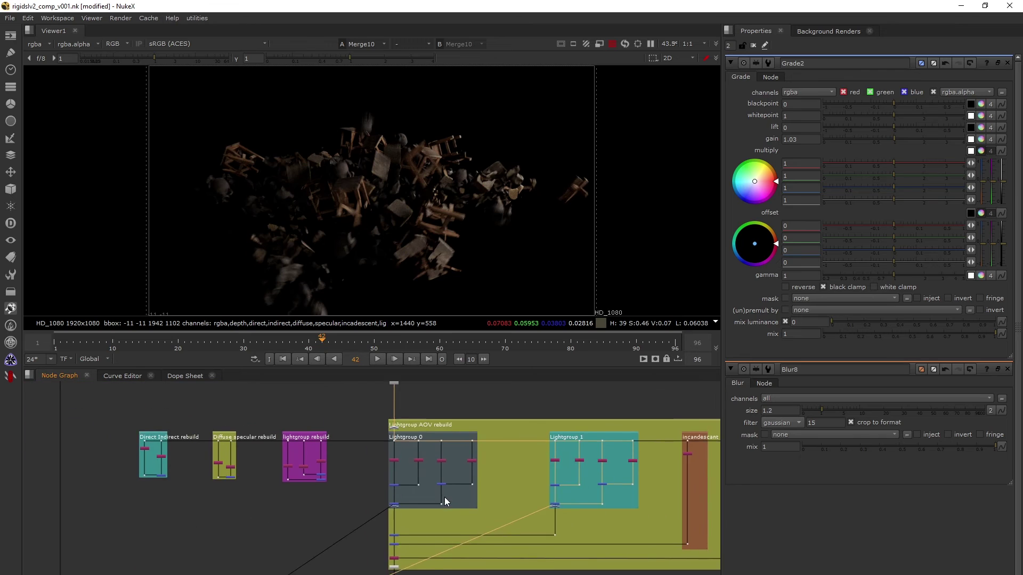
scroll(343, 474, up, 2)
scroll(292, 454, up, 2)
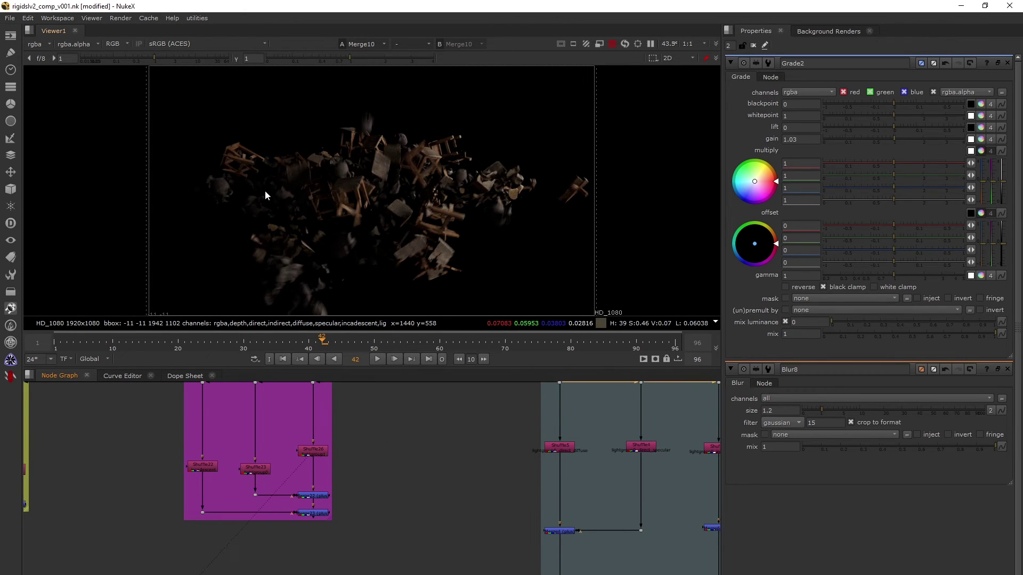
scroll(447, 479, down, 4)
middle_drag(710, 525, 465, 487)
middle_drag(649, 454, 431, 485)
scroll(431, 485, up, 3)
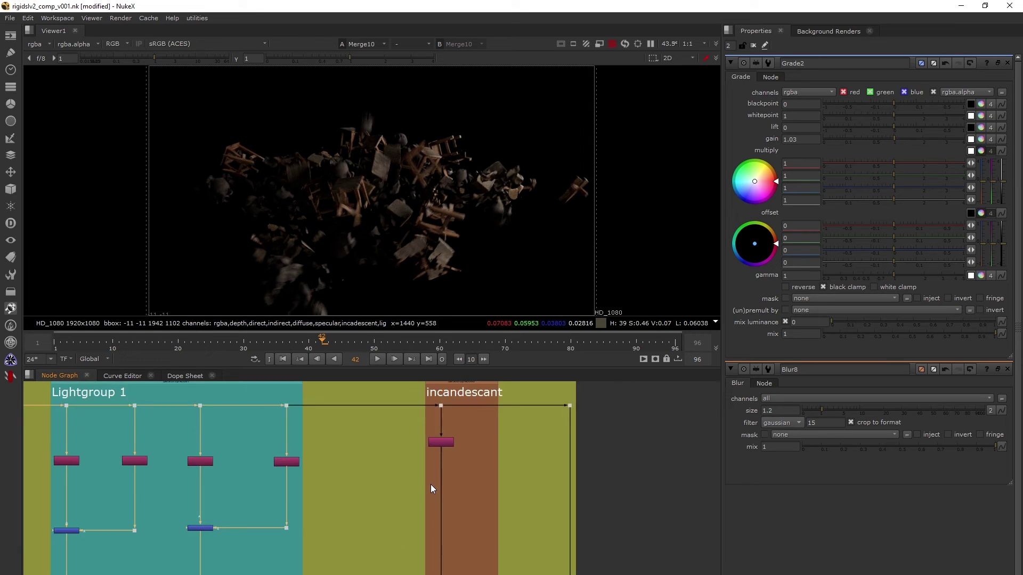
scroll(430, 484, up, 1)
click(439, 436)
key(1)
Show Merge18 at the bottom of the rebuild in the viewer
scroll(439, 436, down, 5)
middle_drag(288, 516, 453, 410)
scroll(168, 457, up, 4)
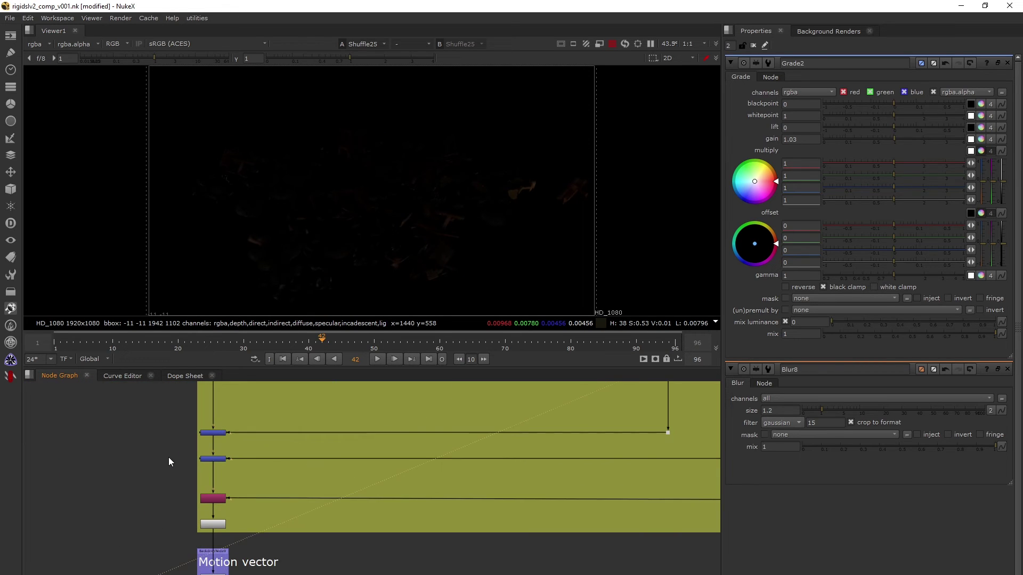
click(208, 459)
key(1)
Compare Dot7 against the rebuilt Merge18 result, settling on Merge18
scroll(254, 474, down, 4)
middle_drag(255, 474, 313, 568)
middle_drag(297, 443, 318, 486)
scroll(318, 486, up, 3)
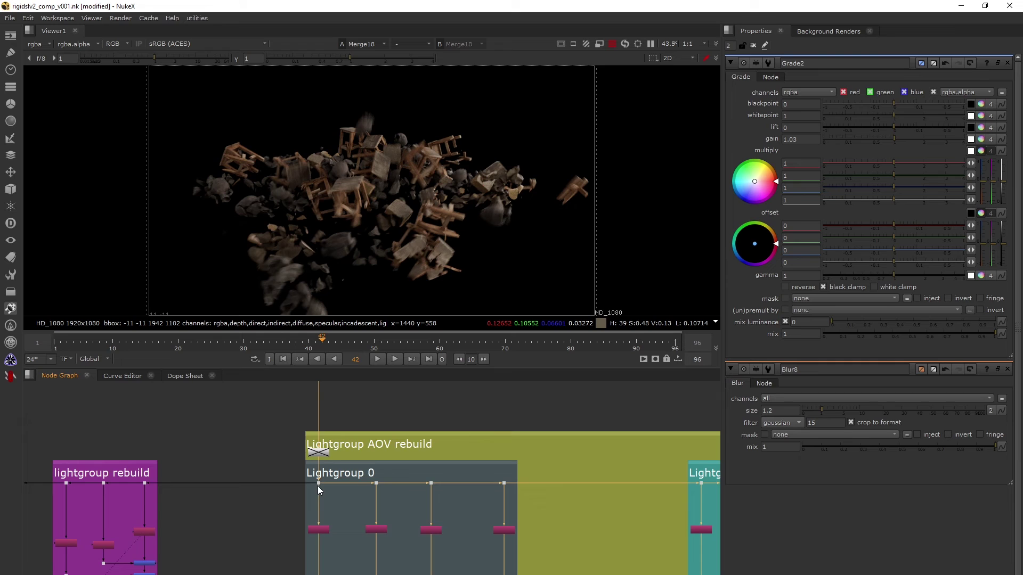
click(318, 484)
key(1)
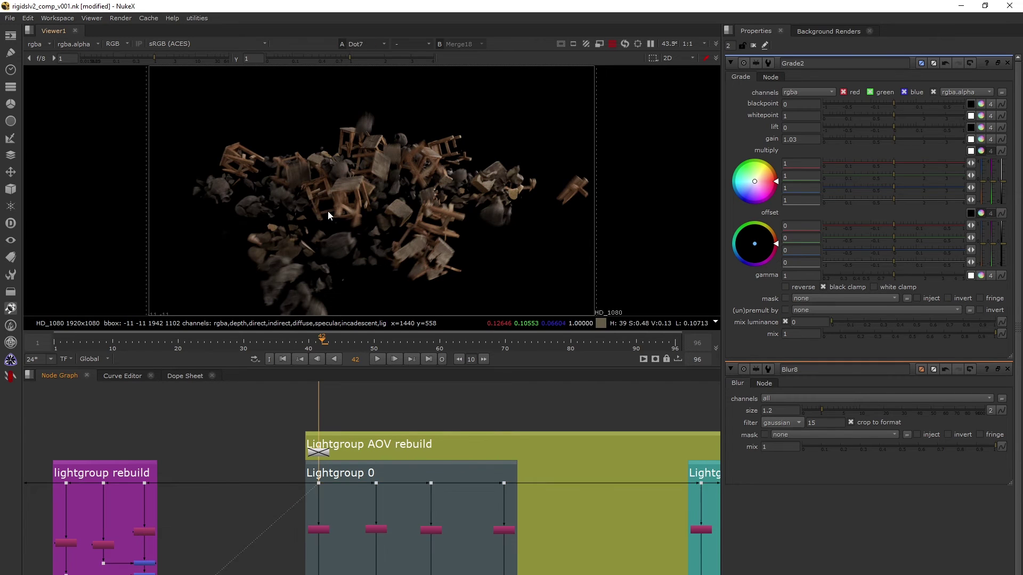
key(1)
key(2)
key(1)
key(2)
key(1)
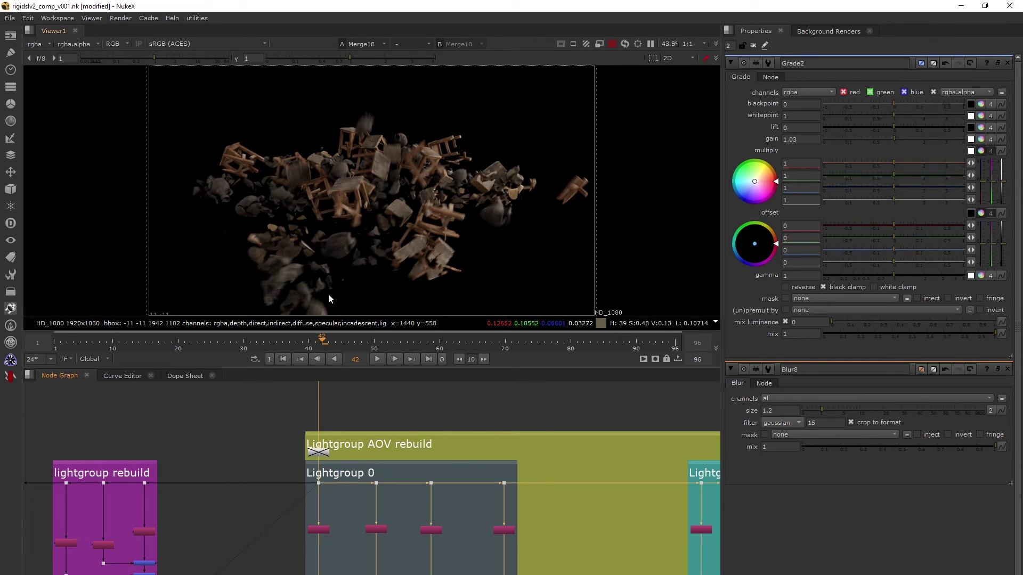
scroll(328, 314, down, 3)
middle_drag(328, 525, 335, 261)
Check the alpha channel of Merge18 and Copy1, then return to full colour
scroll(321, 506, up, 4)
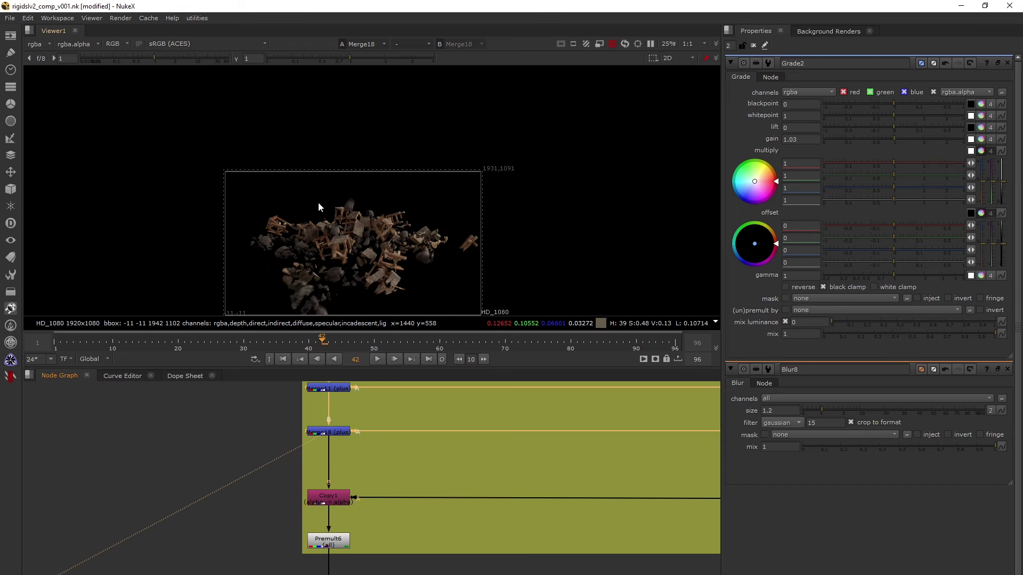
key(a)
scroll(341, 272, up, 3)
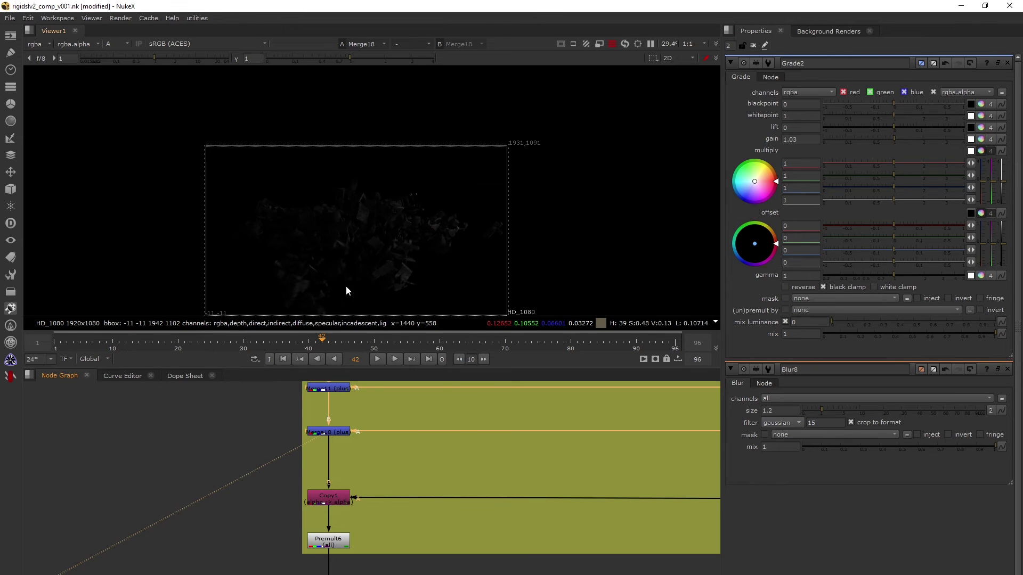
click(336, 434)
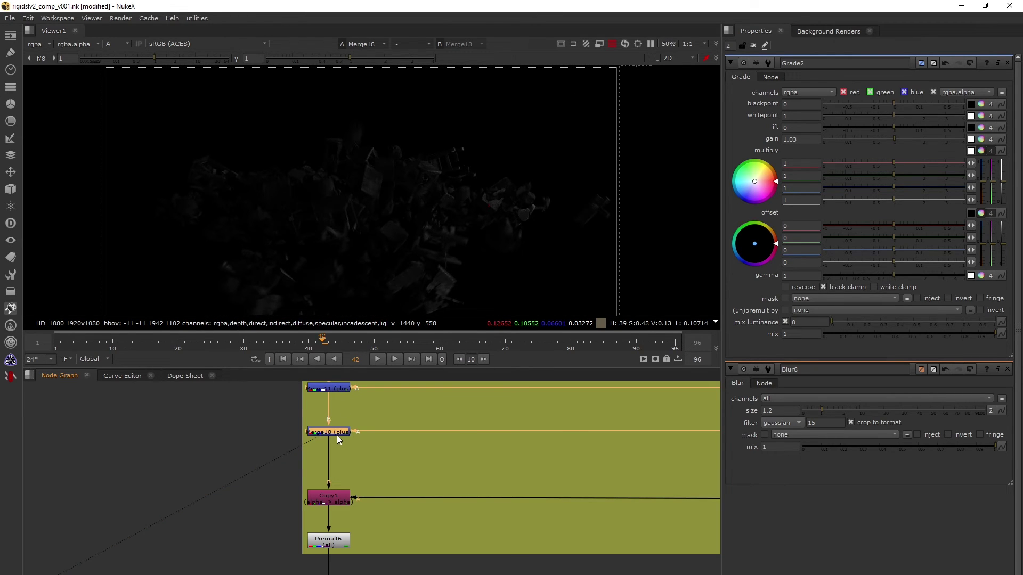
click(328, 498)
key(1)
key(a)
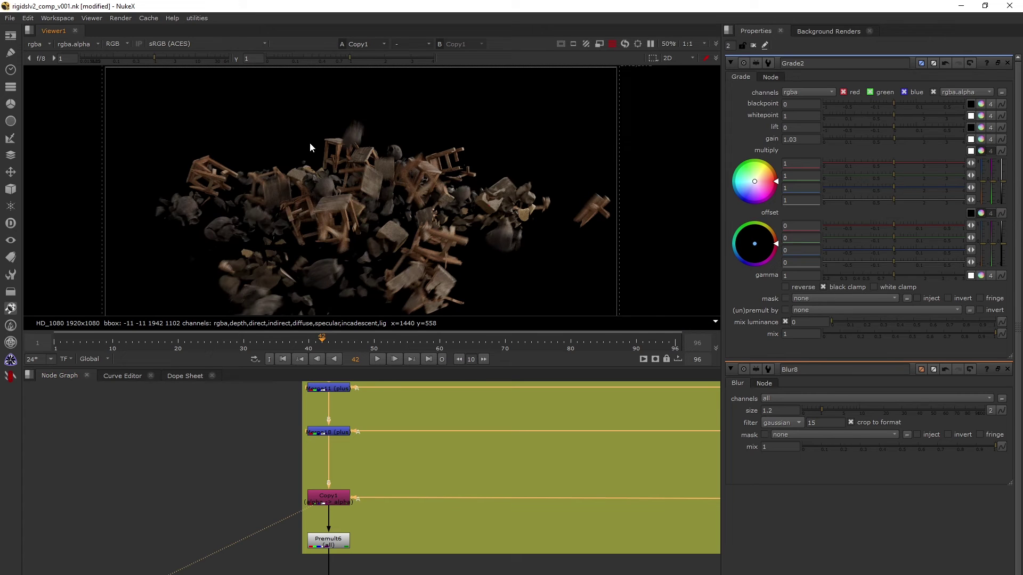
Open Premult6's settings and show its premultiplied output in the viewer
scroll(357, 462, down, 4)
scroll(359, 487, up, 4)
double_click(336, 504)
key(1)
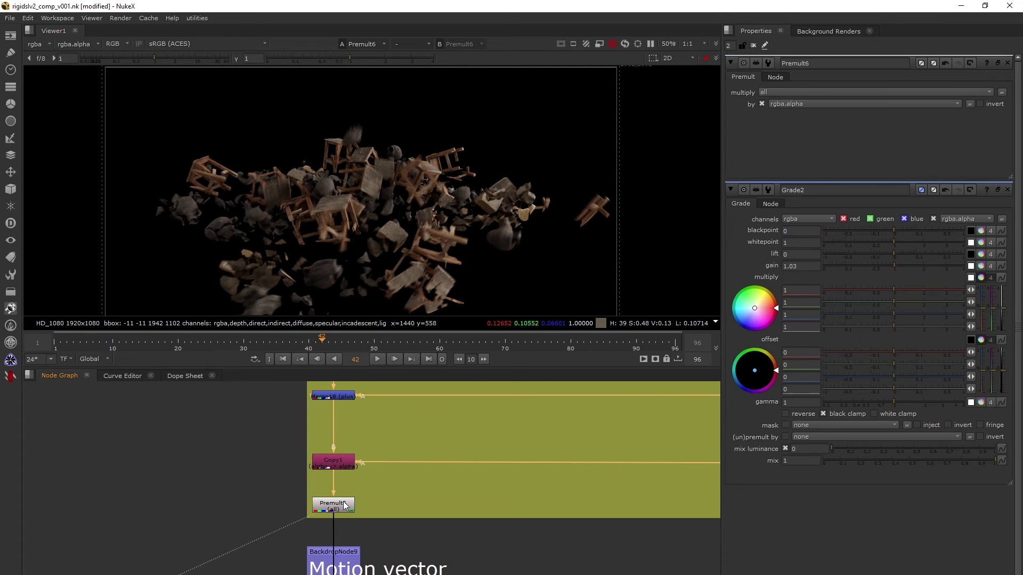
key(space)
Re-enable the disabled Unpremult5 node at the top of the rebuild
scroll(405, 498, down, 4)
scroll(357, 239, up, 5)
middle_drag(376, 293, 353, 359)
key(space)
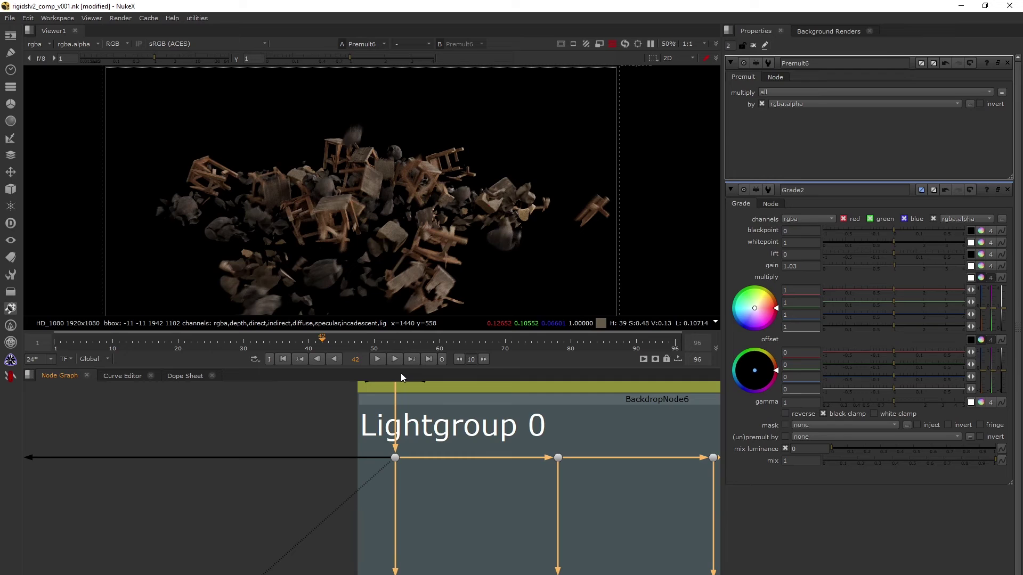
middle_drag(392, 425, 381, 489)
click(386, 438)
key(d)
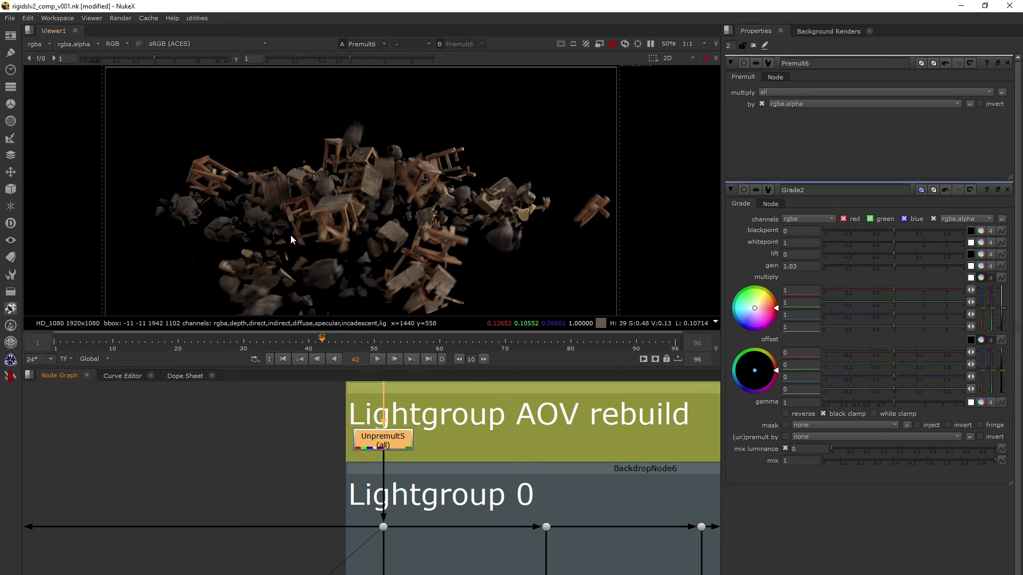
scroll(284, 468, down, 5)
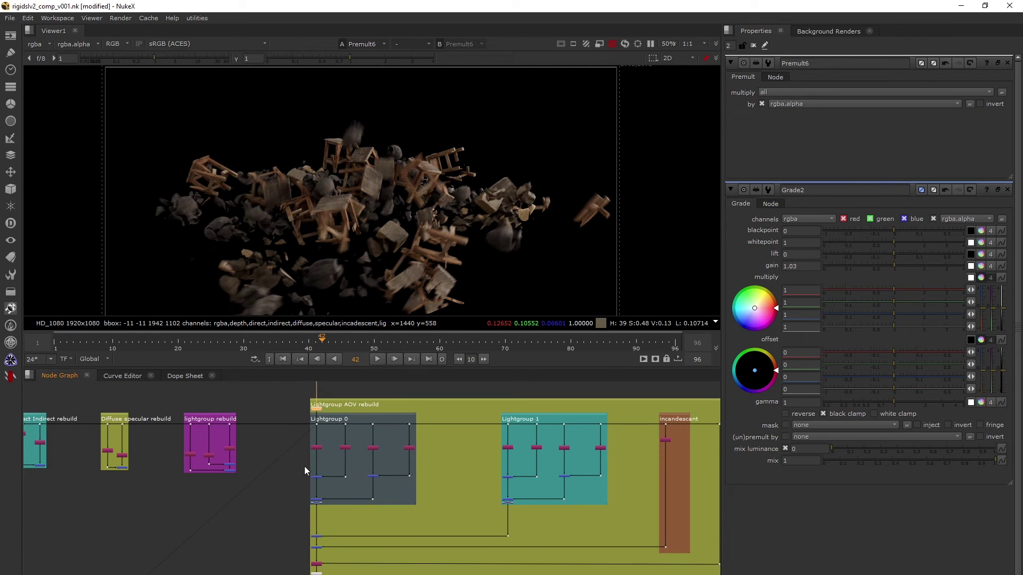
key(space)
View Reformat4 in the Motion vector group at frame 8, framed on a rock chunk
middle_drag(297, 498, 342, 308)
scroll(366, 338, up, 4)
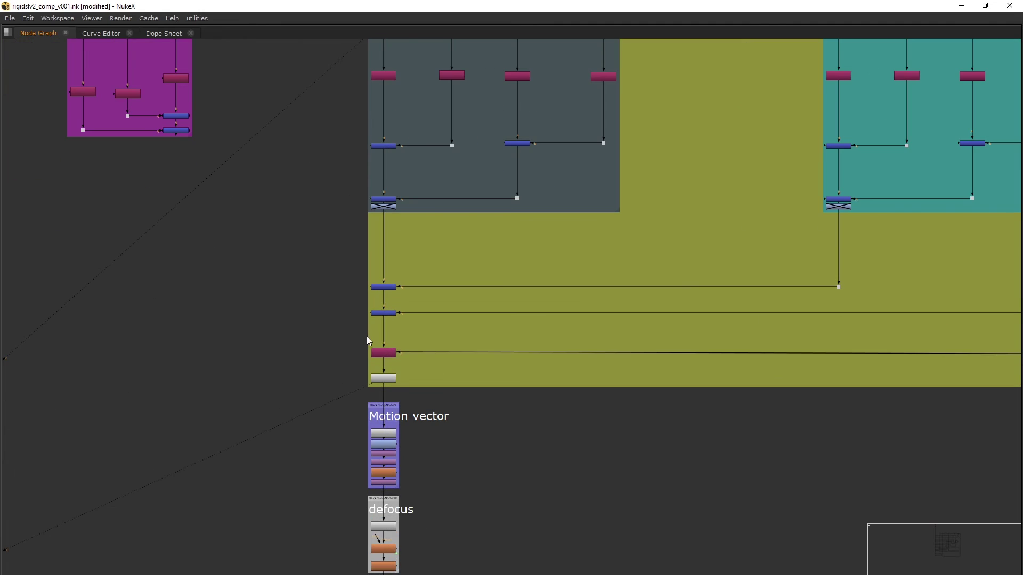
scroll(356, 444, up, 3)
middle_drag(345, 441, 363, 346)
scroll(255, 461, down, 5)
scroll(363, 346, up, 3)
drag(320, 304, 475, 444)
scroll(314, 414, up, 3)
click(378, 432)
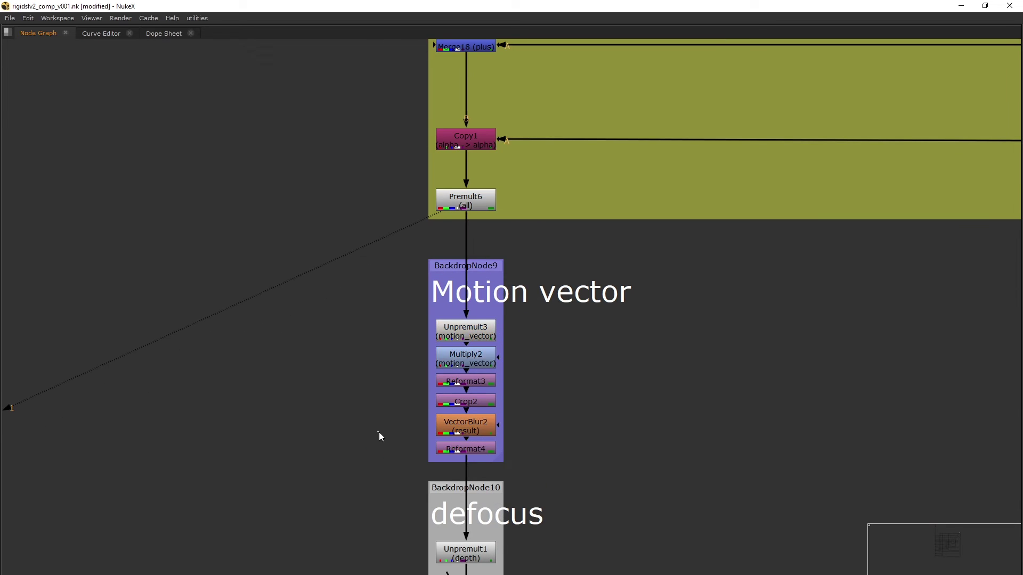
key(space)
click(476, 449)
key(1)
click(99, 340)
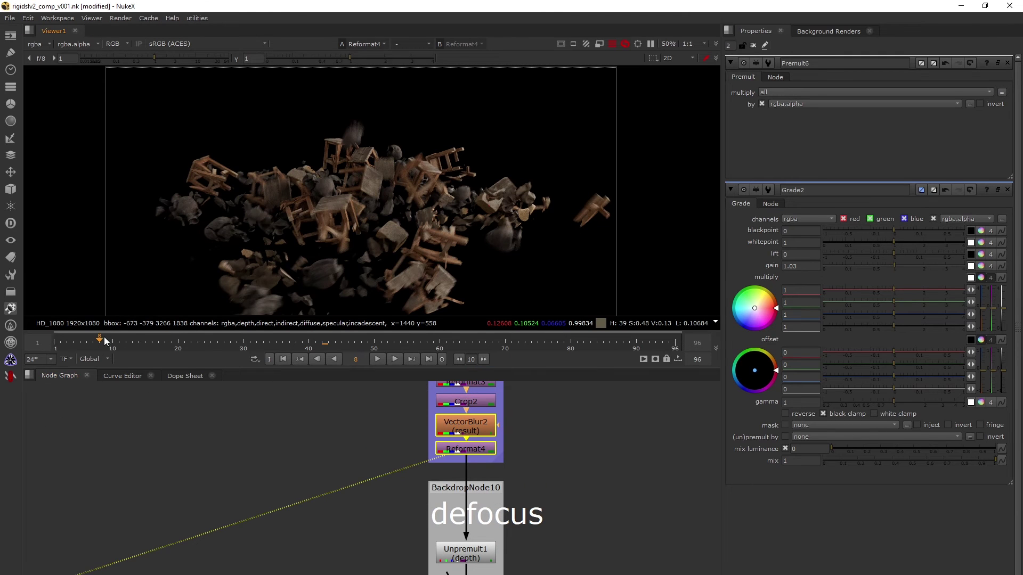
middle_drag(481, 116, 430, 242)
scroll(474, 219, up, 5)
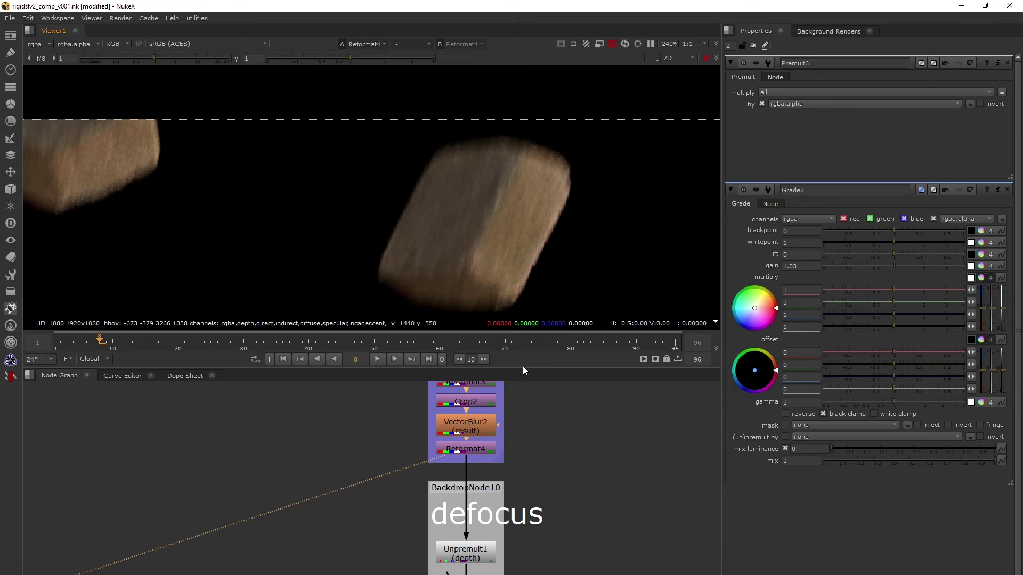
Toggle VectorBlur2 off and back on to compare the rock's motion blur
click(476, 426)
key(d)
scroll(533, 155, up, 3)
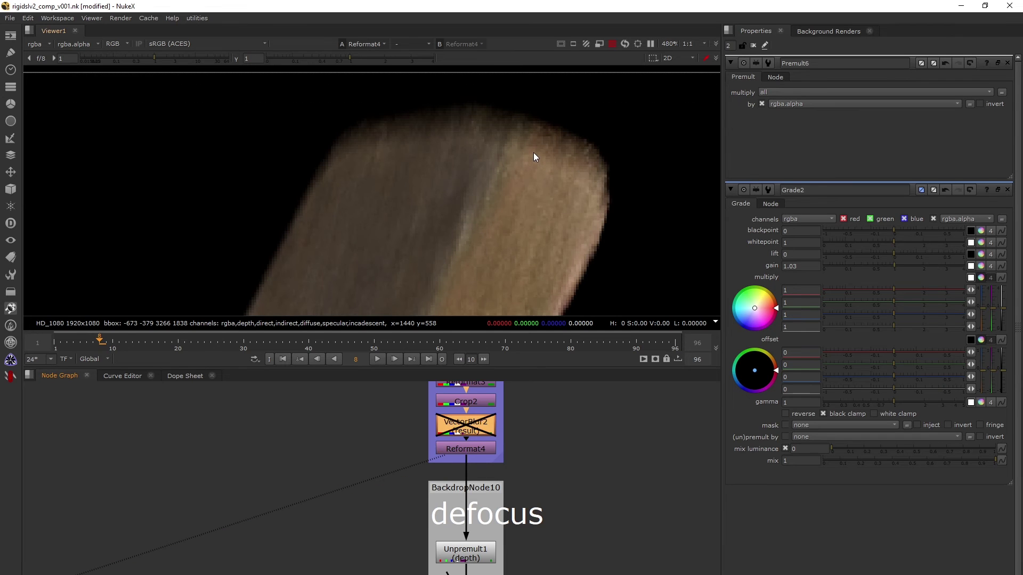
key(d)
key(d)
key(d)
key(d)
key(d)
key(d)
key(d)
key(d)
key(d)
middle_drag(439, 457, 449, 565)
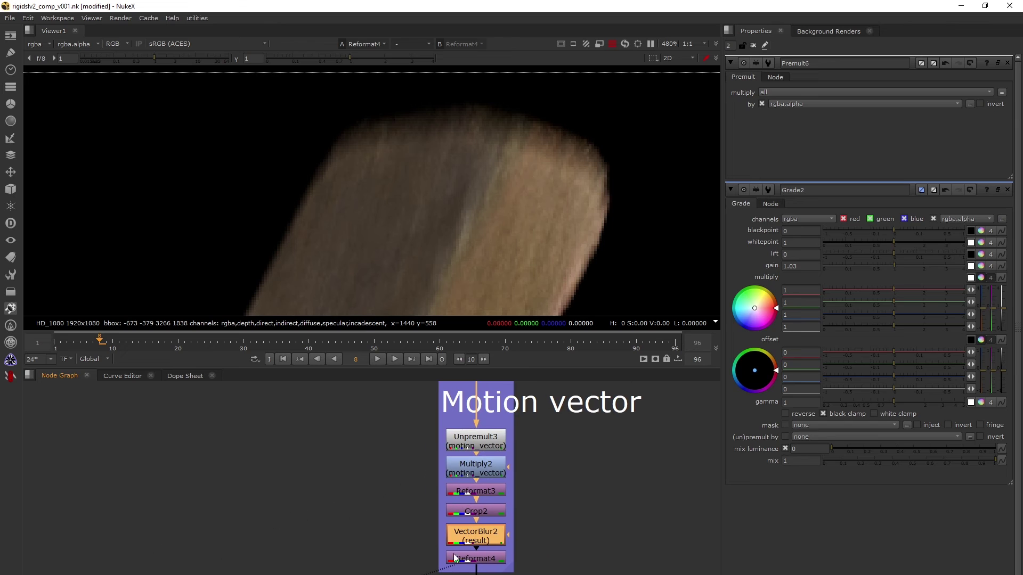
scroll(379, 449, down, 6)
scroll(403, 487, up, 3)
click(403, 487)
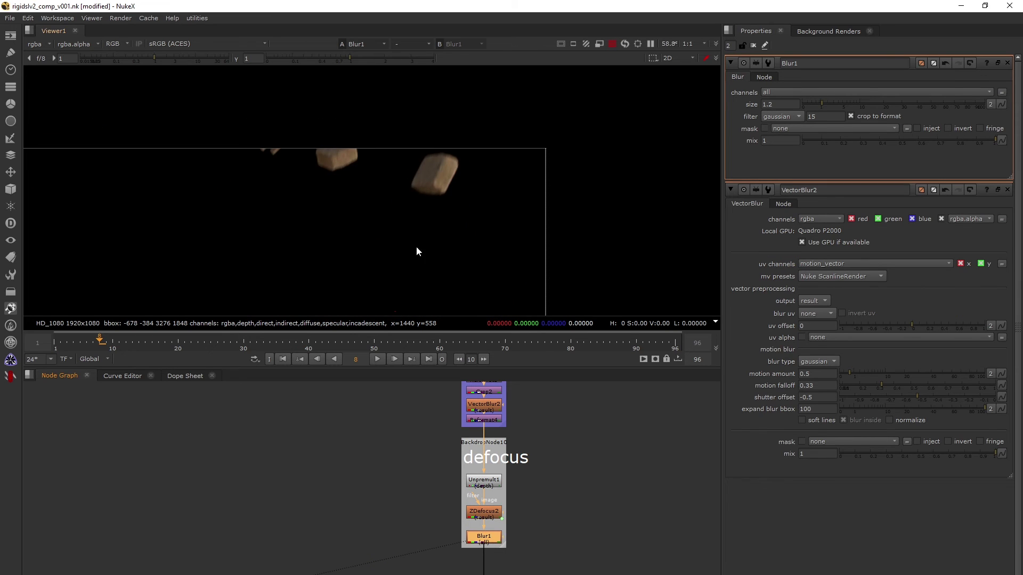
View Remove1's rgba-only output, leaving its operation set to keep
scroll(233, 163, down, 1)
Go to frame 48 and view the lens-distorted rubble at LensDistortion1
middle_drag(233, 164, 336, 154)
click(361, 344)
scroll(555, 457, down, 5)
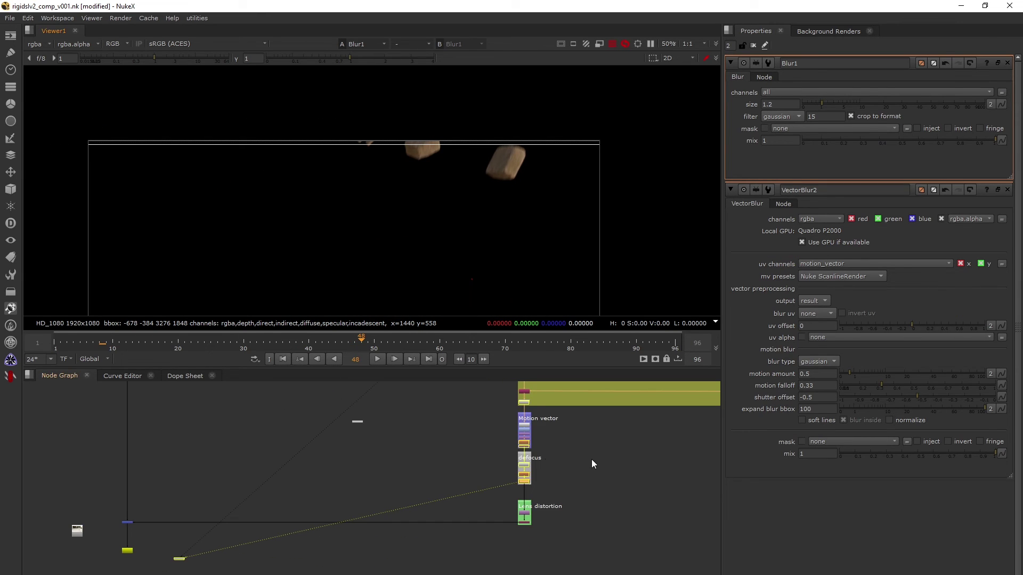
click(591, 461)
scroll(523, 528, up, 7)
click(537, 478)
key(1)
scroll(538, 479, down, 3)
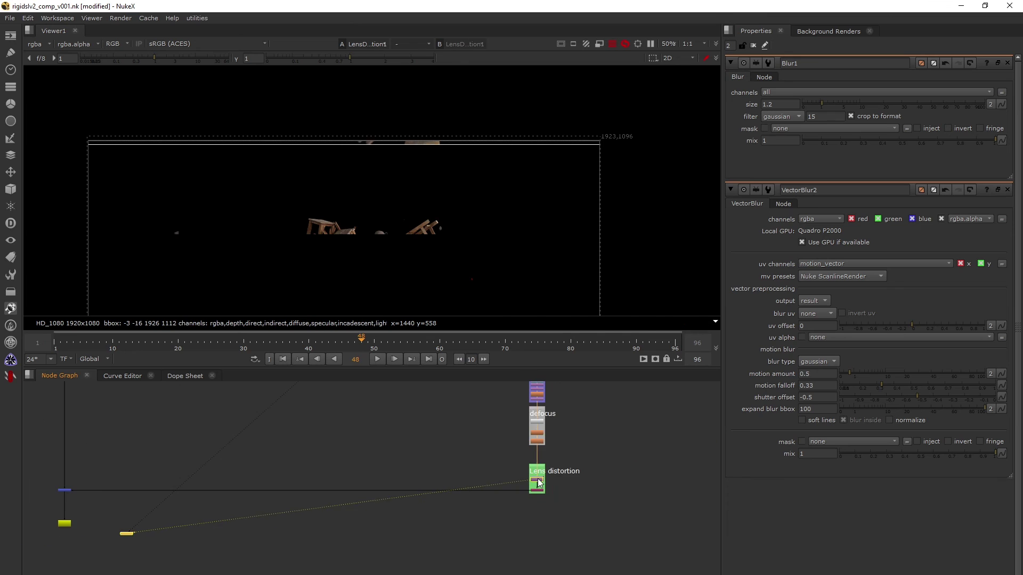
scroll(538, 492, up, 4)
click(538, 465)
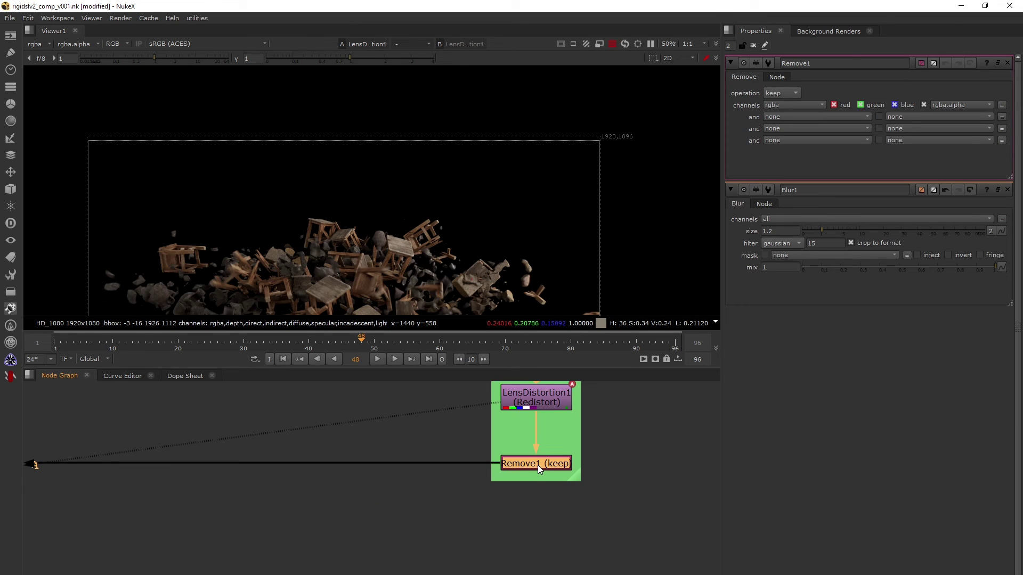
key(1)
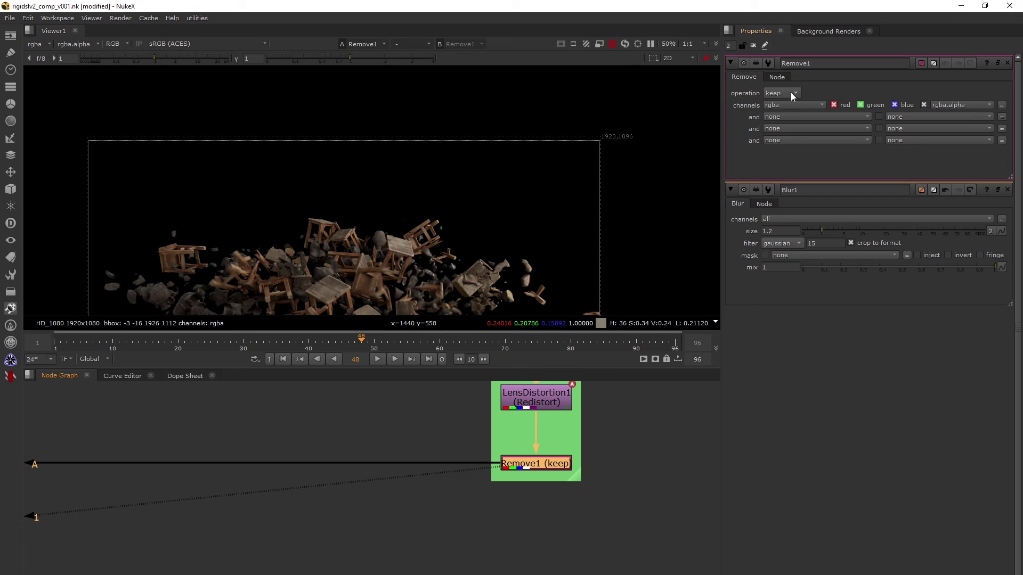
click(790, 91)
click(828, 92)
scroll(407, 504, down, 10)
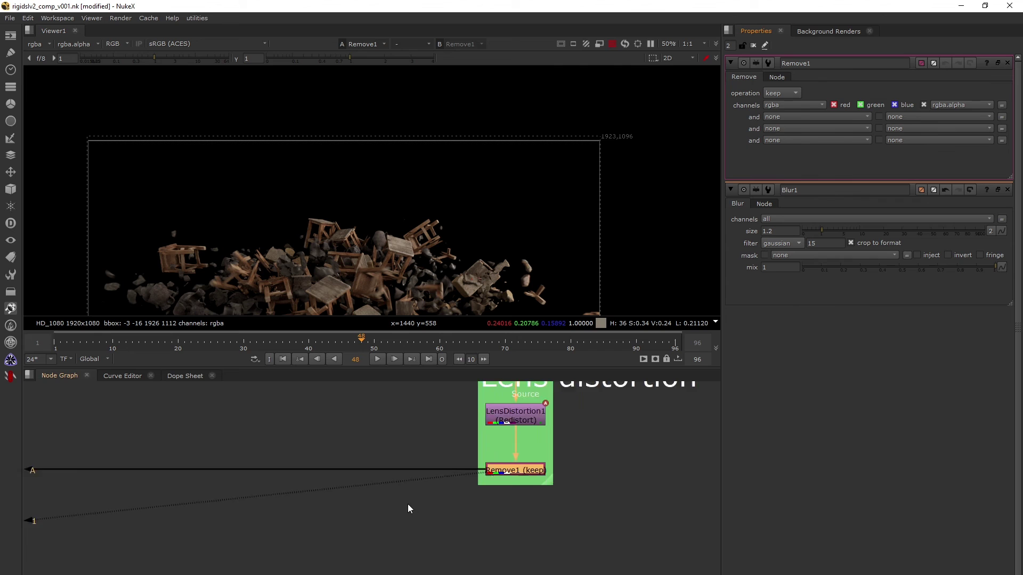
drag(229, 436, 302, 481)
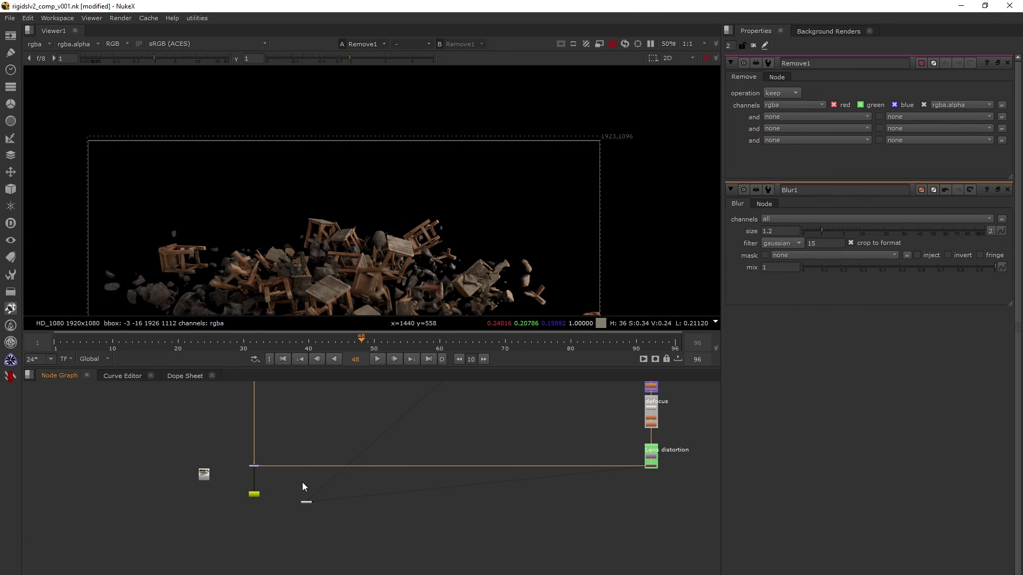
View the Merge1 composite and marquee-select the lightgroup rebuild backdrop nodes
key(1)
scroll(487, 494, up, 8)
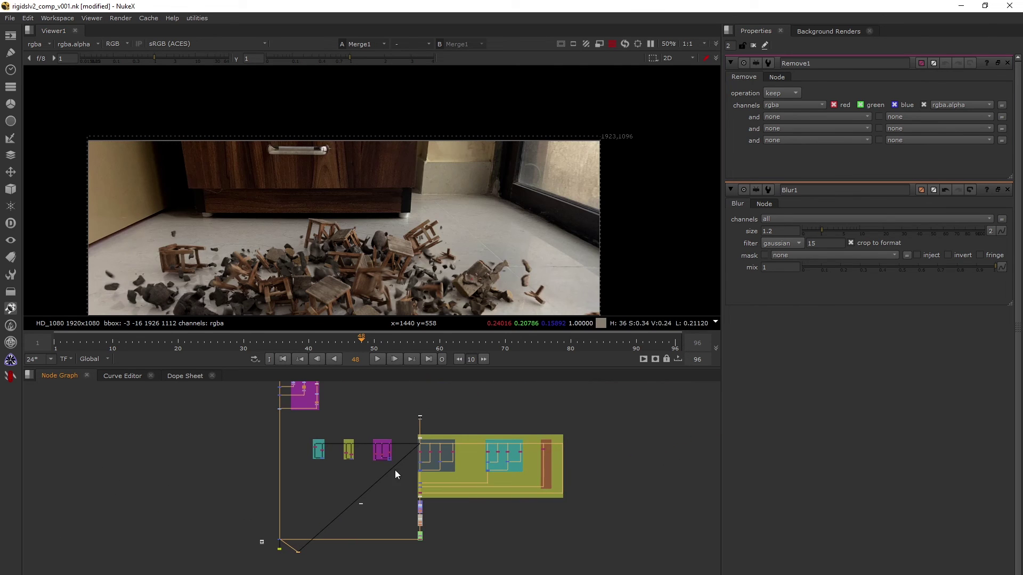
drag(401, 430, 646, 527)
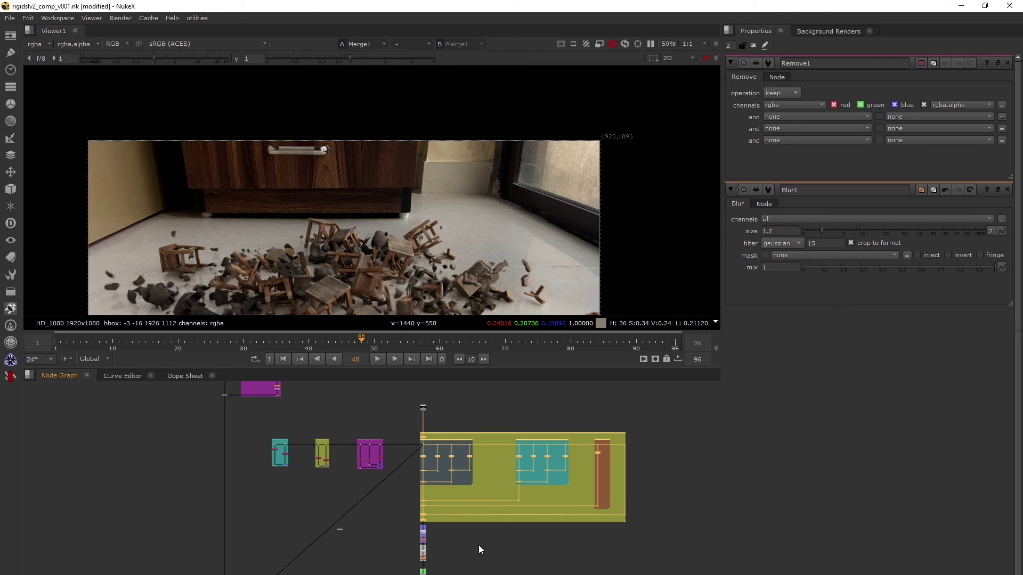
scroll(366, 501, up, 5)
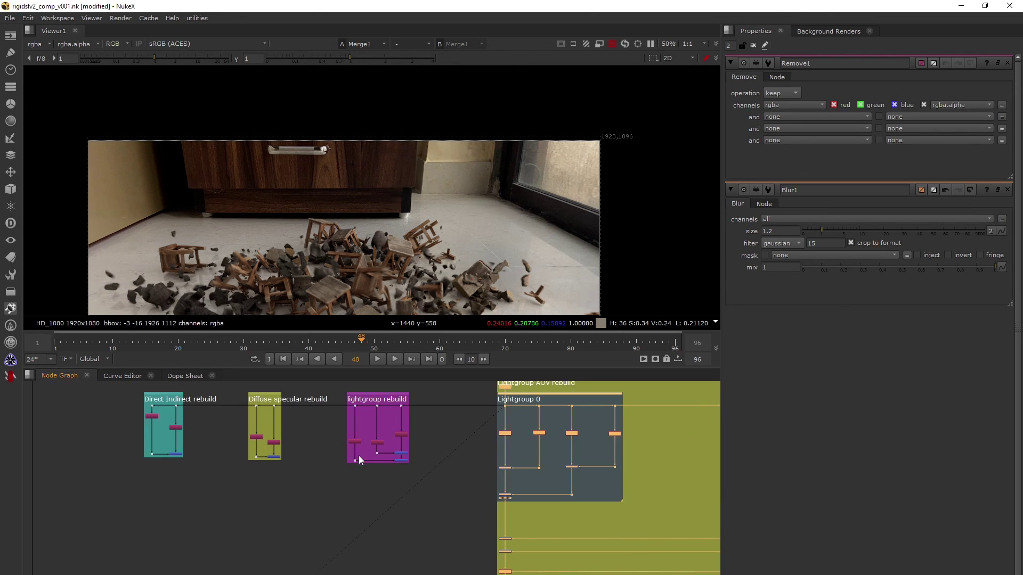
scroll(319, 421, up, 3)
drag(328, 418, 494, 574)
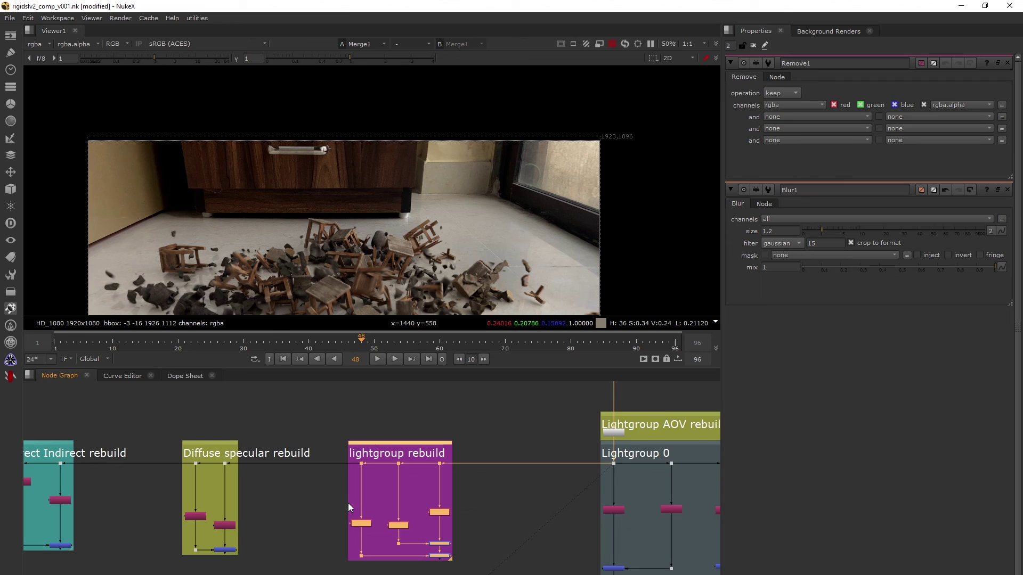
Look over the remaining rebuild groups and select the final Merge node
middle_drag(347, 503, 338, 435)
scroll(381, 474, down, 4)
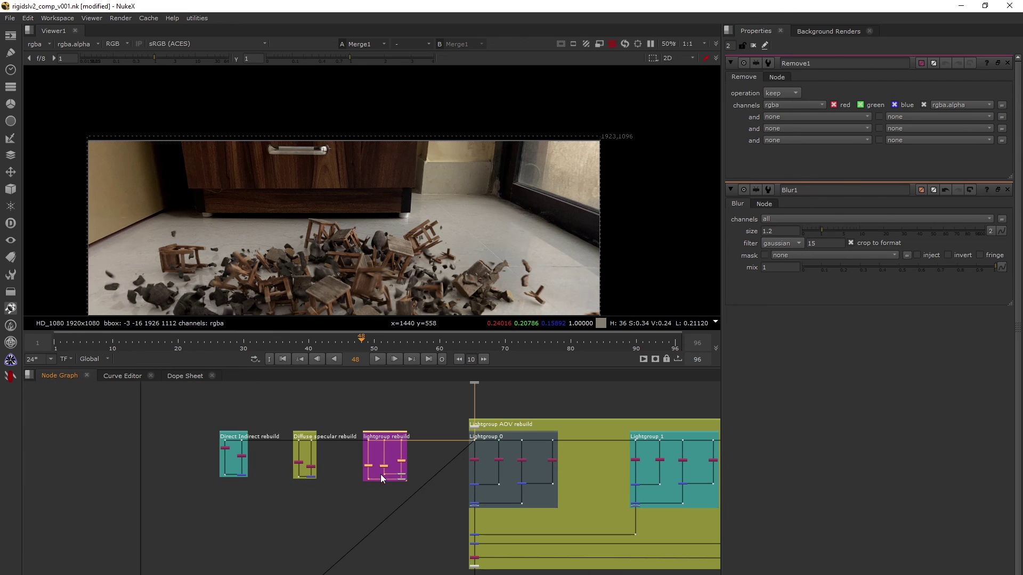
scroll(384, 461, down, 4)
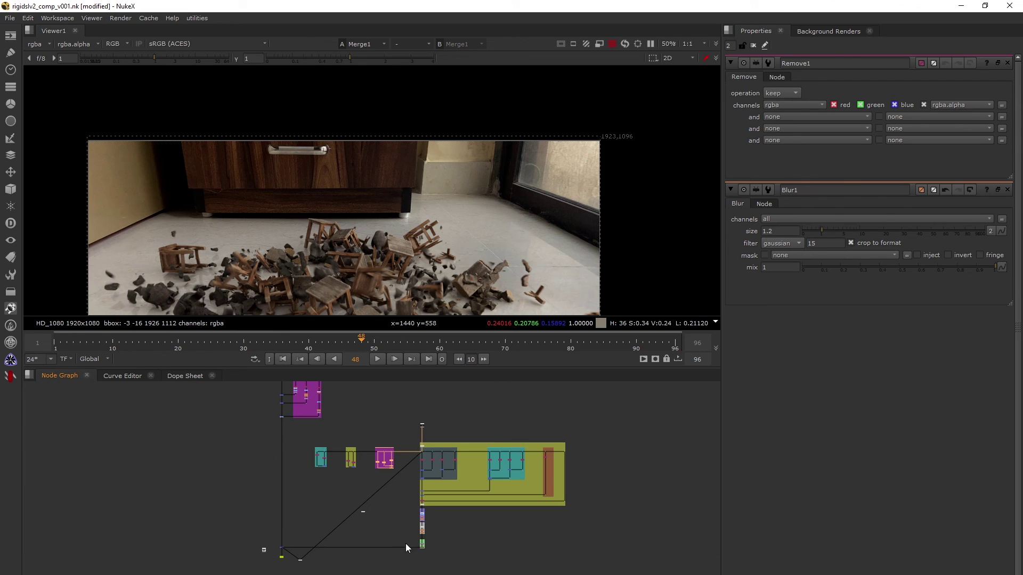
scroll(272, 549, up, 3)
scroll(282, 510, up, 2)
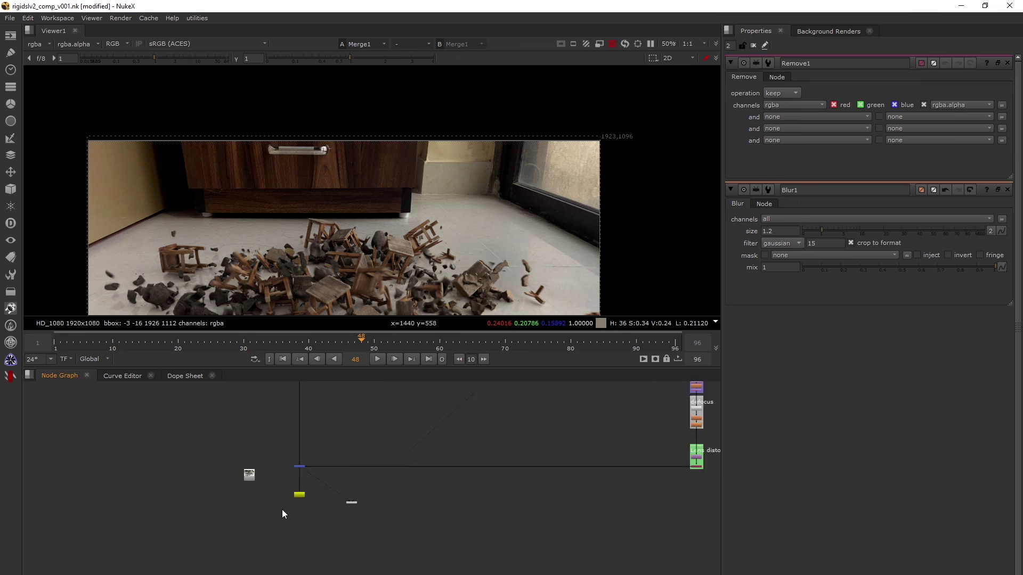
drag(279, 446, 348, 476)
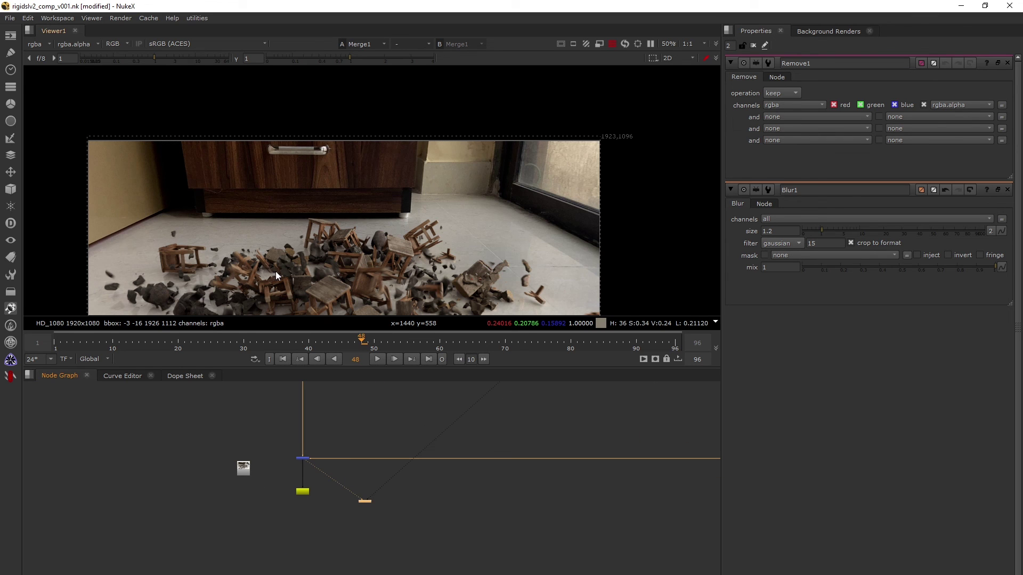
Glance at the composite full-window, then show the raw Read1 floor plate in the Viewer
key(space)
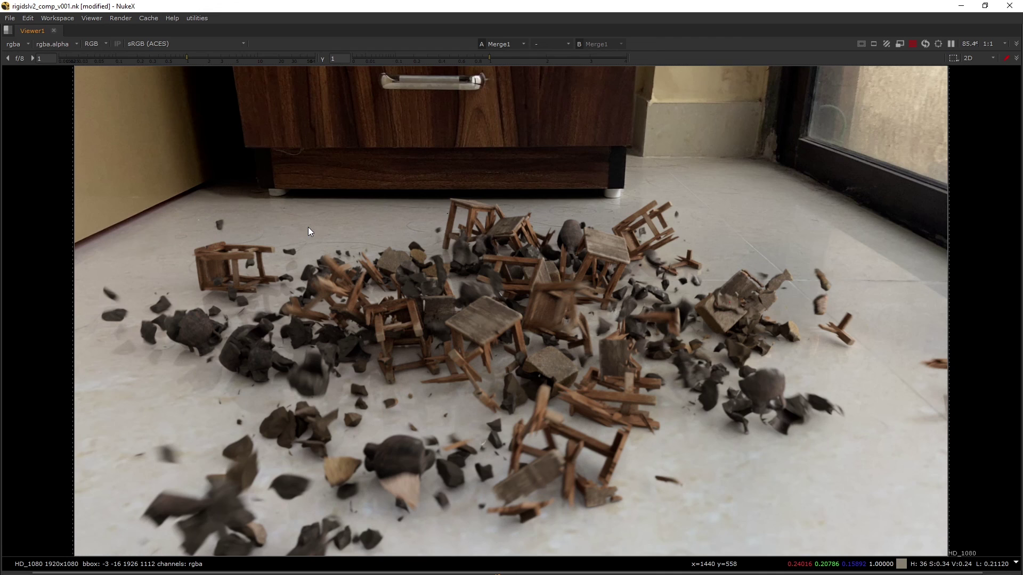
key(space)
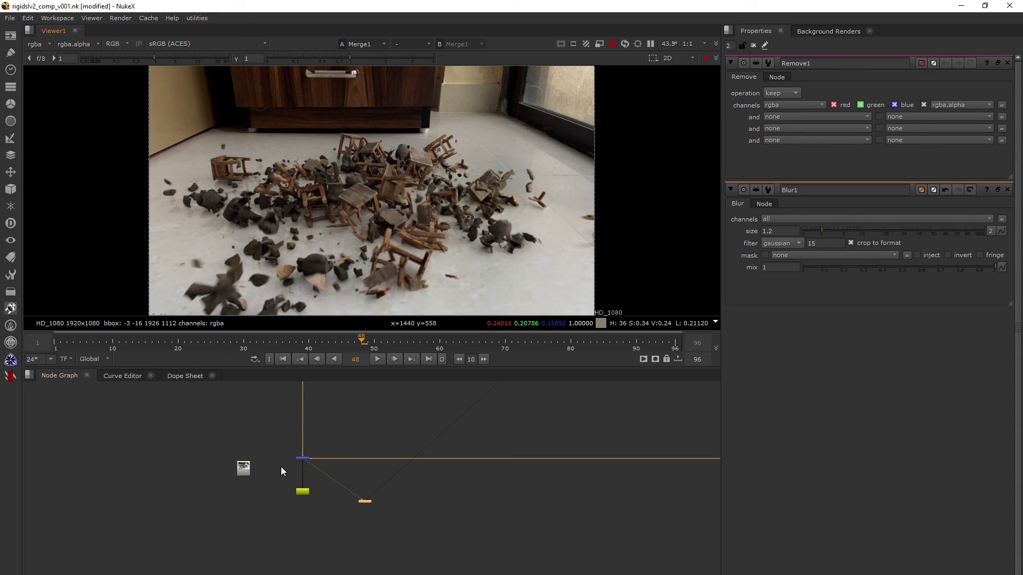
scroll(240, 469, up, 2)
click(251, 468)
key(1)
Play back the Read1 plate in a maximised Viewer, then restore the normal panel layout
key(space)
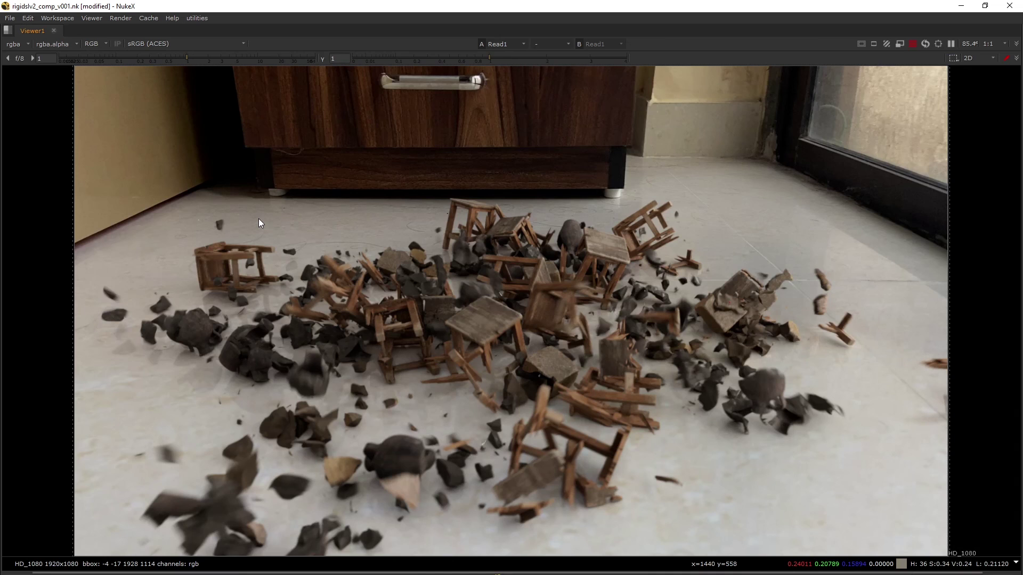
key(l)
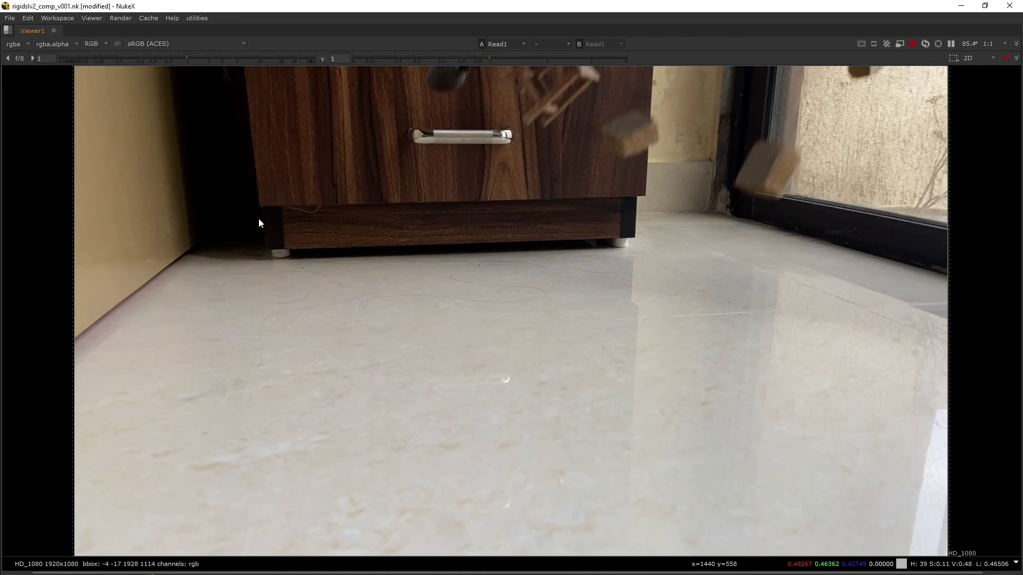
key(space)
scroll(274, 200, down, 3)
scroll(367, 525, down, 10)
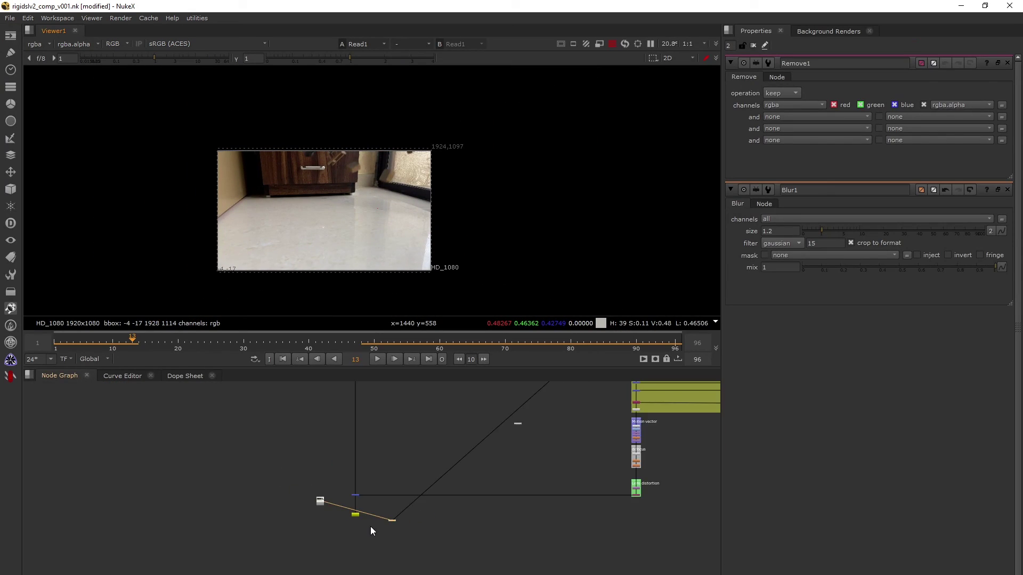
scroll(363, 478, up, 4)
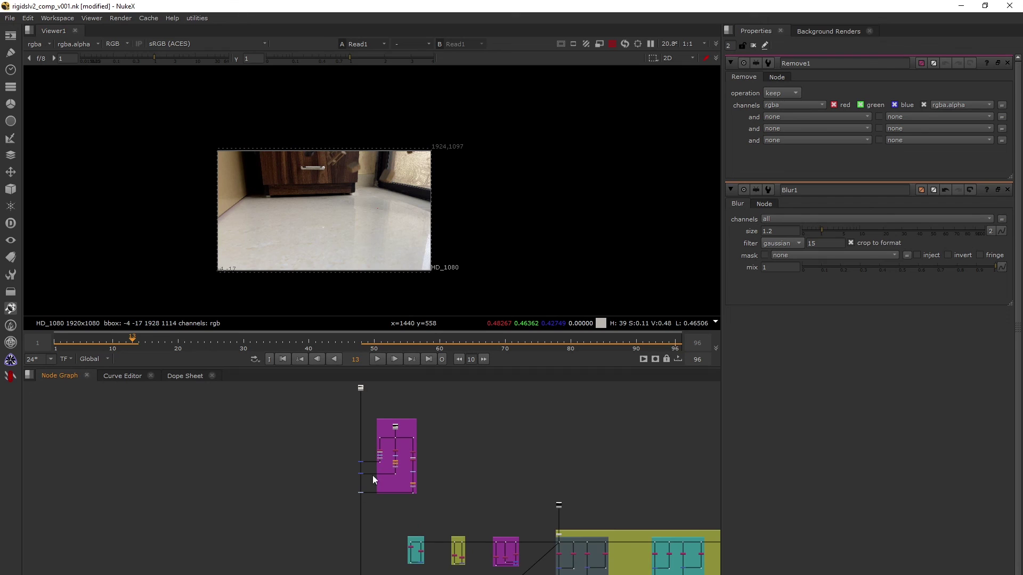
scroll(293, 494, down, 3)
middle_drag(318, 557, 327, 538)
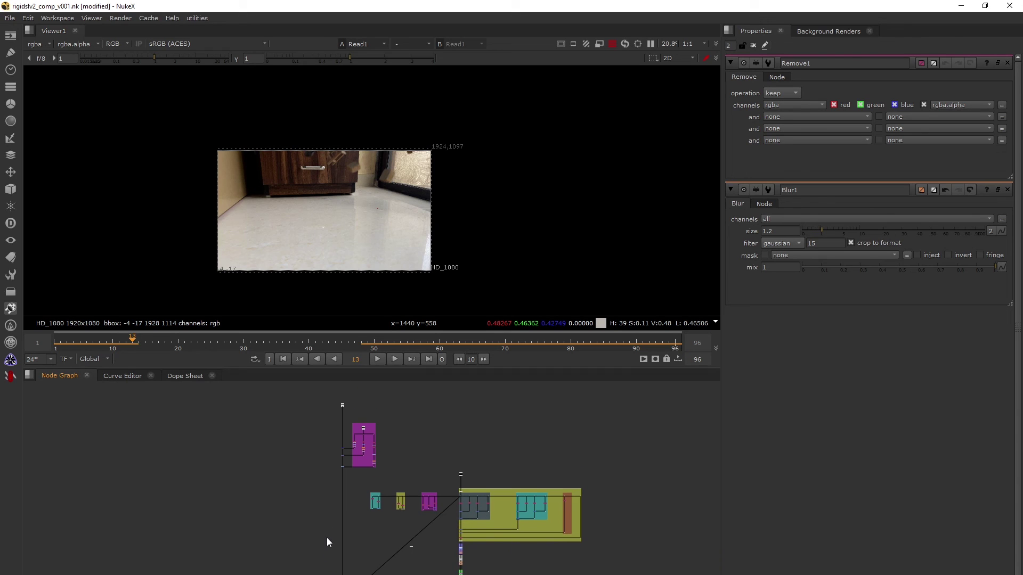
drag(311, 480, 601, 533)
click(406, 522)
scroll(318, 511, up, 6)
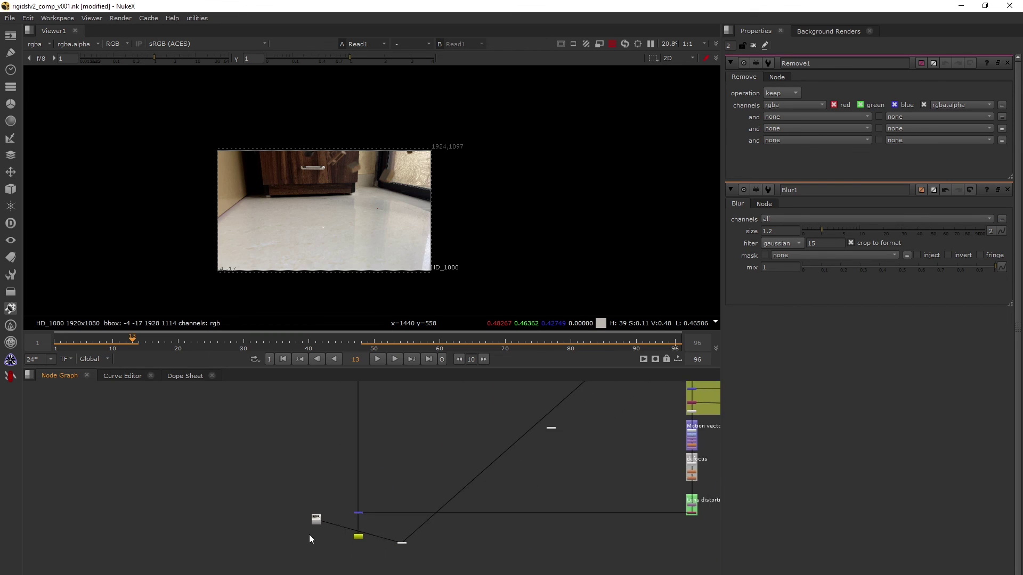